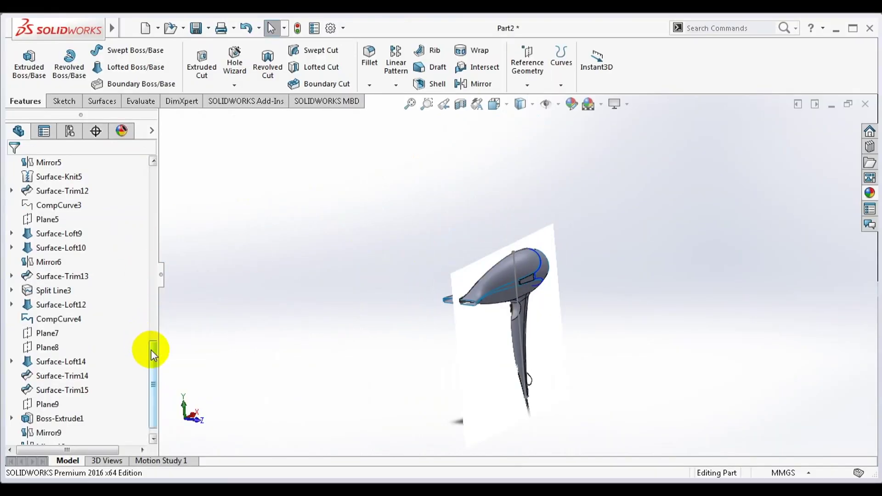
Step: Switch the hair dryer model to a different display style and view it from the front
{"action": "left_click_drag", "start_coordinate": [151, 350], "coordinate": [155, 183]}
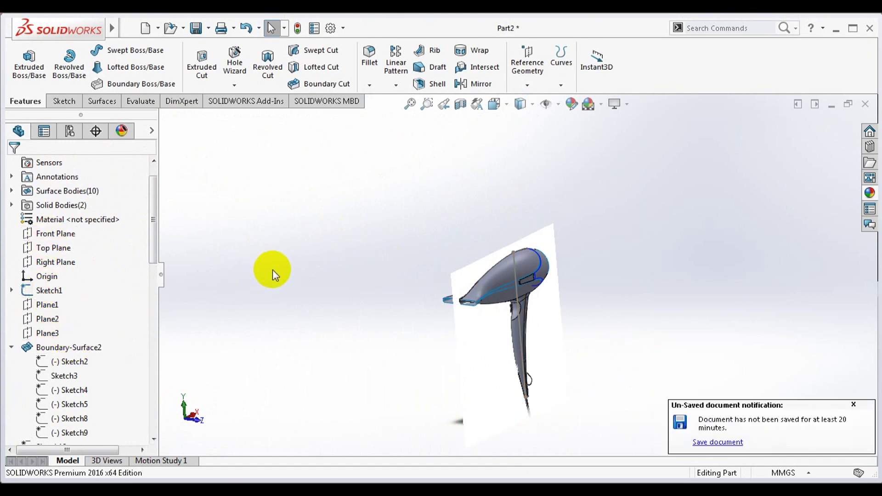
{"action": "left_click", "coordinate": [521, 105]}
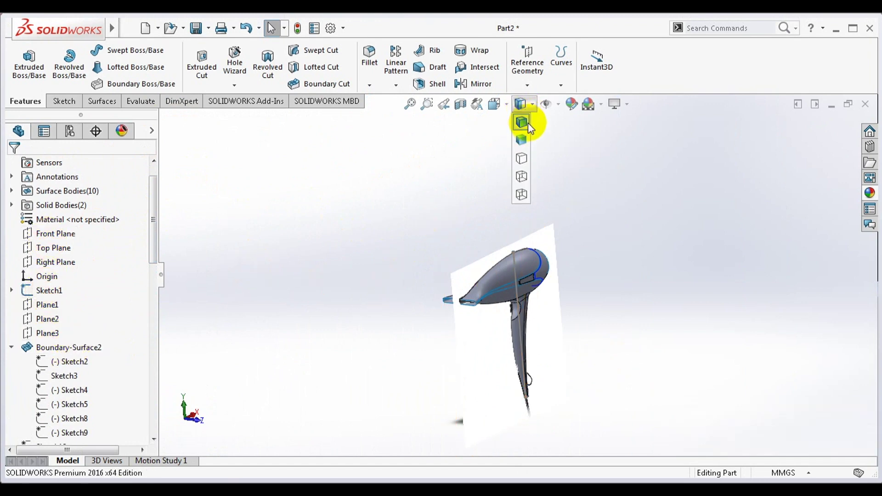
{"action": "left_click", "coordinate": [525, 192]}
{"action": "key", "text": "ctrl+1"}
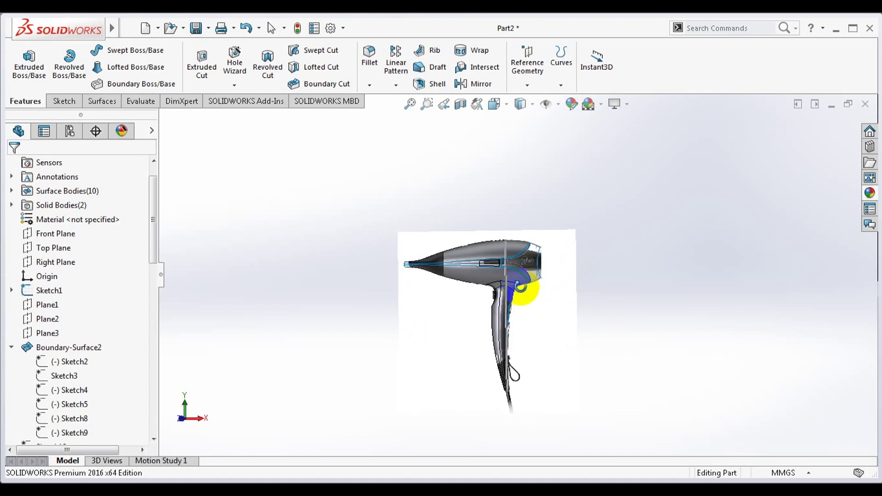
Step: Zoom in and out over the reference image to inspect the logo
{"action": "scroll", "coordinate": [532, 283], "scroll_direction": "down", "scroll_amount": 2}
{"action": "scroll", "coordinate": [509, 239], "scroll_direction": "down", "scroll_amount": 3}
{"action": "scroll", "coordinate": [520, 245], "scroll_direction": "down", "scroll_amount": 3}
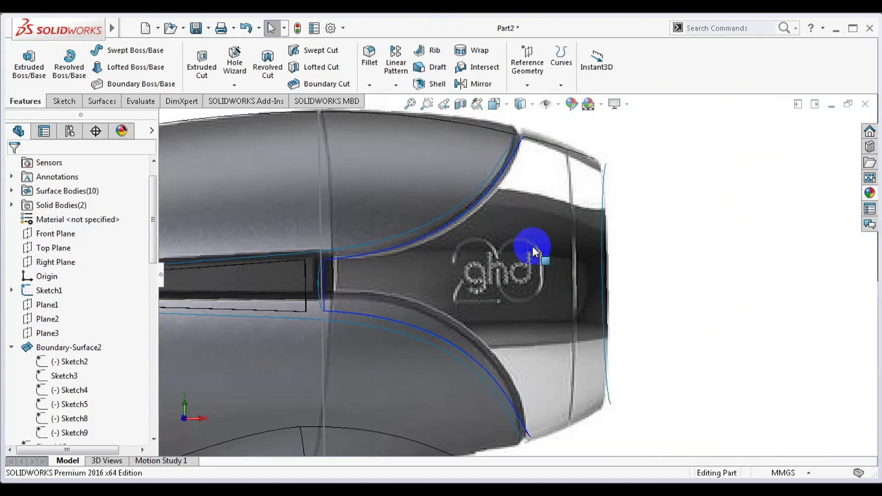
{"action": "scroll", "coordinate": [546, 248], "scroll_direction": "down", "scroll_amount": 2}
{"action": "scroll", "coordinate": [573, 235], "scroll_direction": "up", "scroll_amount": 2}
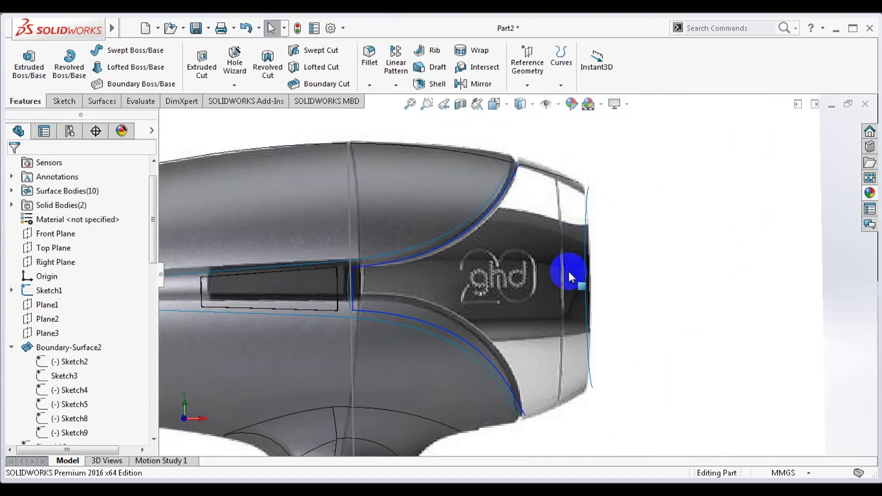
{"action": "scroll", "coordinate": [599, 281], "scroll_direction": "up", "scroll_amount": 2}
{"action": "scroll", "coordinate": [602, 260], "scroll_direction": "up", "scroll_amount": 2}
{"action": "scroll", "coordinate": [605, 264], "scroll_direction": "up", "scroll_amount": 2}
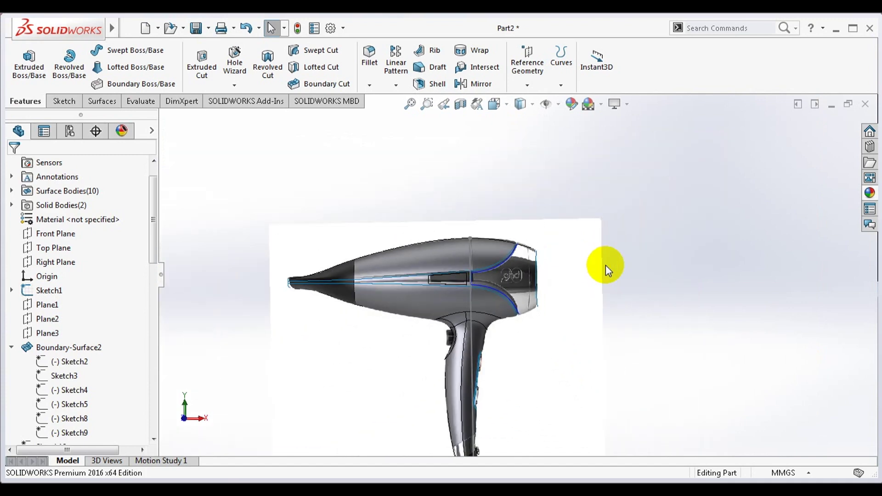
{"action": "scroll", "coordinate": [608, 274], "scroll_direction": "up", "scroll_amount": 2}
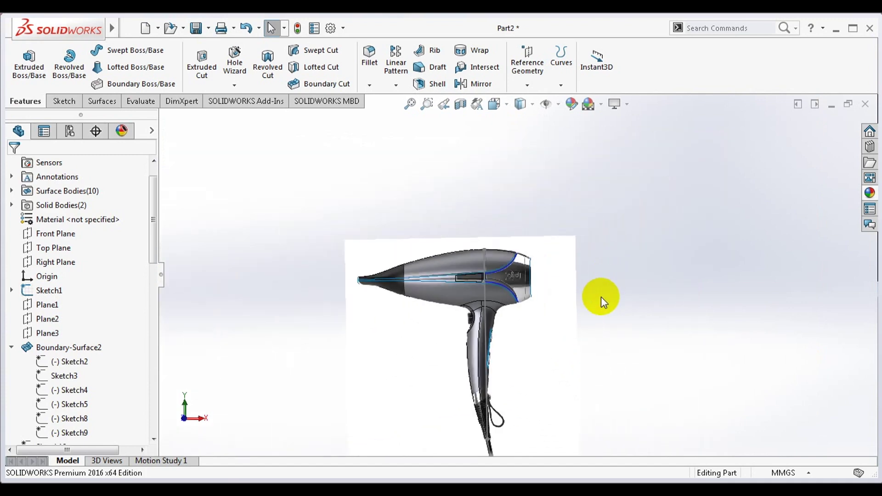
{"action": "scroll", "coordinate": [416, 281], "scroll_direction": "down", "scroll_amount": 3}
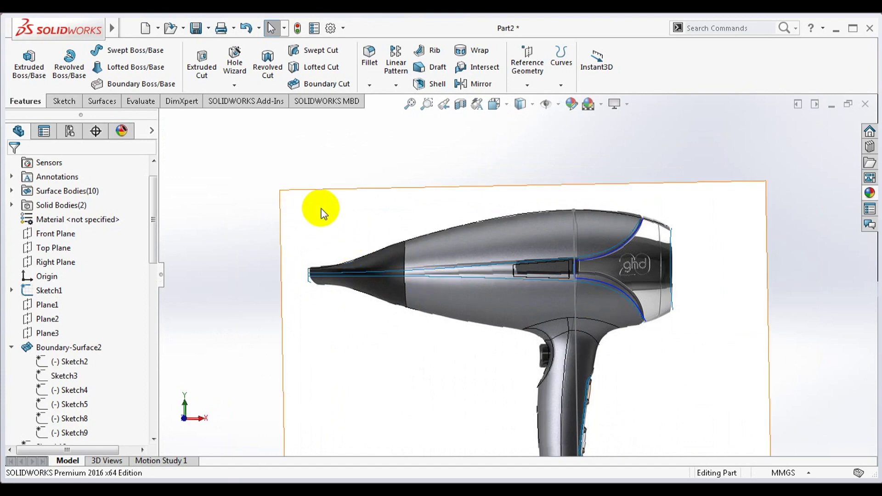
{"action": "scroll", "coordinate": [448, 238], "scroll_direction": "up", "scroll_amount": 2}
{"action": "scroll", "coordinate": [446, 242], "scroll_direction": "up", "scroll_amount": 2}
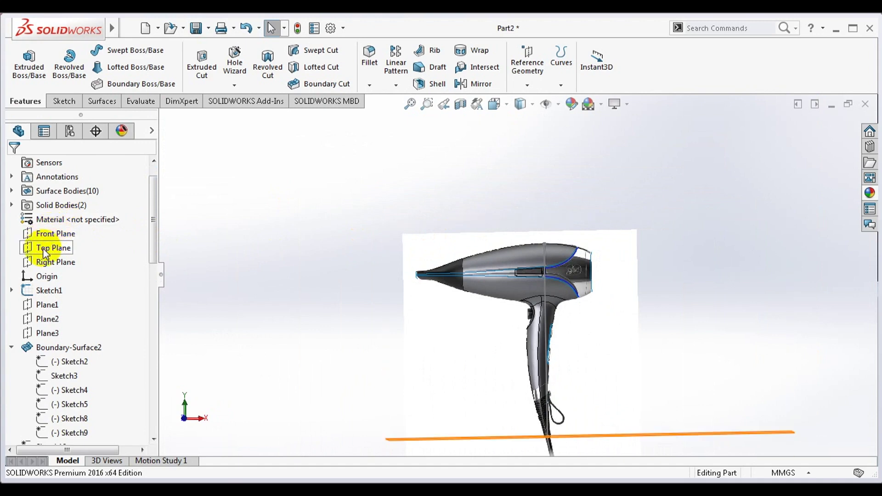
Step: Start Sketch51 on the Front Plane with two vertical lines across the dryer head
{"action": "right_click", "coordinate": [50, 234]}
{"action": "left_click", "coordinate": [57, 219]}
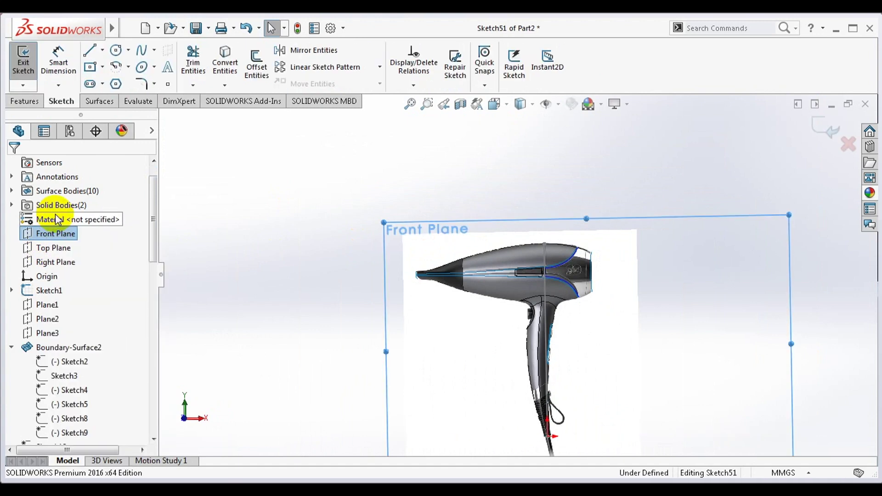
{"action": "key", "text": "space"}
{"action": "key", "text": "ctrl+8"}
{"action": "key", "text": "l"}
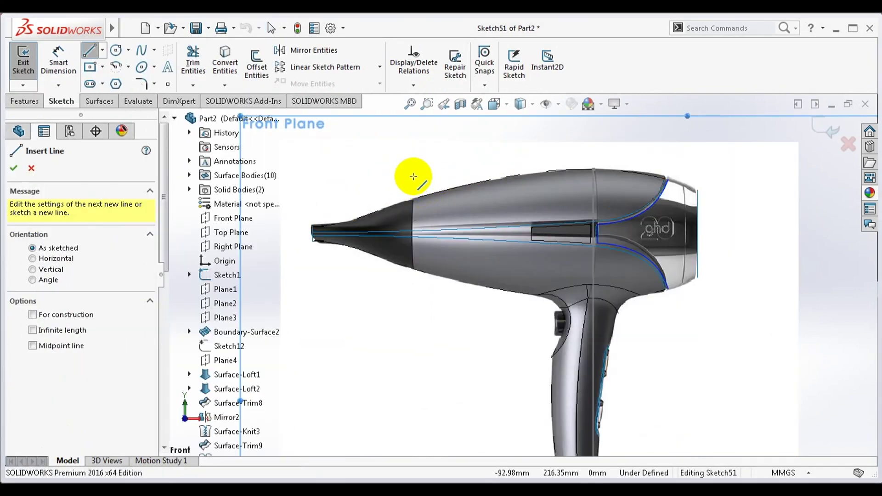
{"action": "left_click", "coordinate": [413, 171]}
{"action": "left_click", "coordinate": [415, 298]}
{"action": "left_click", "coordinate": [682, 167]}
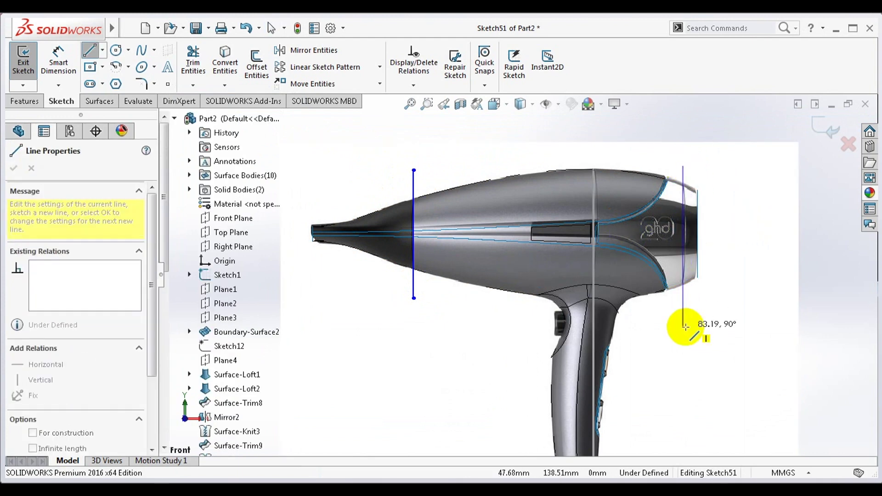
{"action": "left_click", "coordinate": [682, 327]}
{"action": "key", "text": "Escape"}
{"action": "key", "text": "z"}
{"action": "scroll", "coordinate": [516, 371], "scroll_direction": "up", "scroll_amount": 3}
Step: Add a spline curve and a straight line diagonally across the handle
{"action": "key", "text": "l"}
{"action": "key", "text": "s"}
{"action": "scroll", "coordinate": [528, 315], "scroll_direction": "up", "scroll_amount": 2}
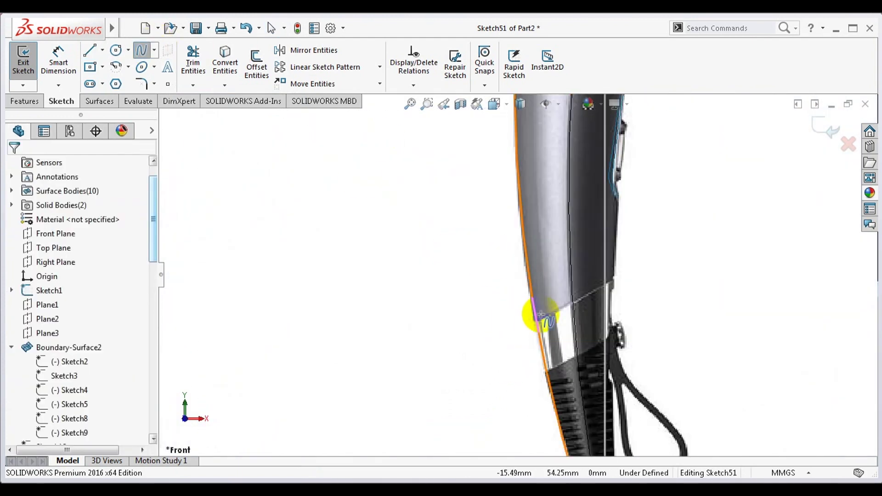
{"action": "left_click", "coordinate": [517, 326]}
{"action": "double_click", "coordinate": [642, 267]}
{"action": "key", "text": "Escape"}
{"action": "left_click", "coordinate": [516, 331]}
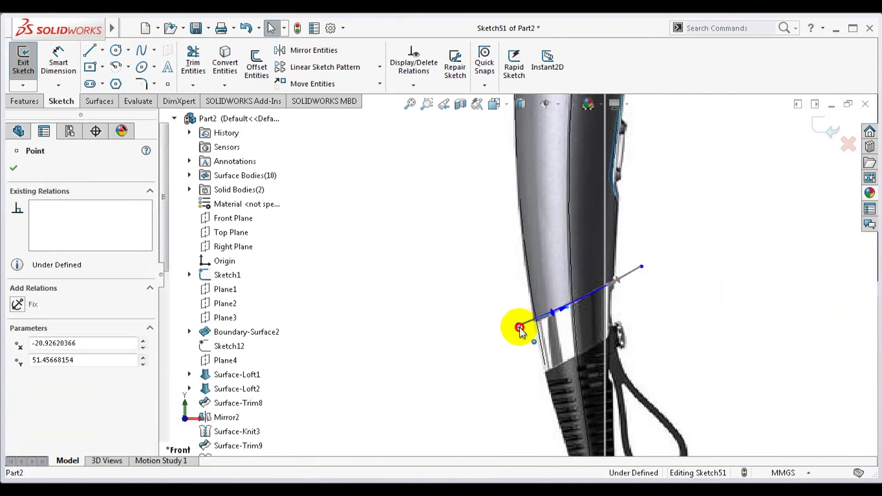
{"action": "left_click", "coordinate": [628, 272]}
{"action": "scroll", "coordinate": [618, 281], "scroll_direction": "up", "scroll_amount": 2}
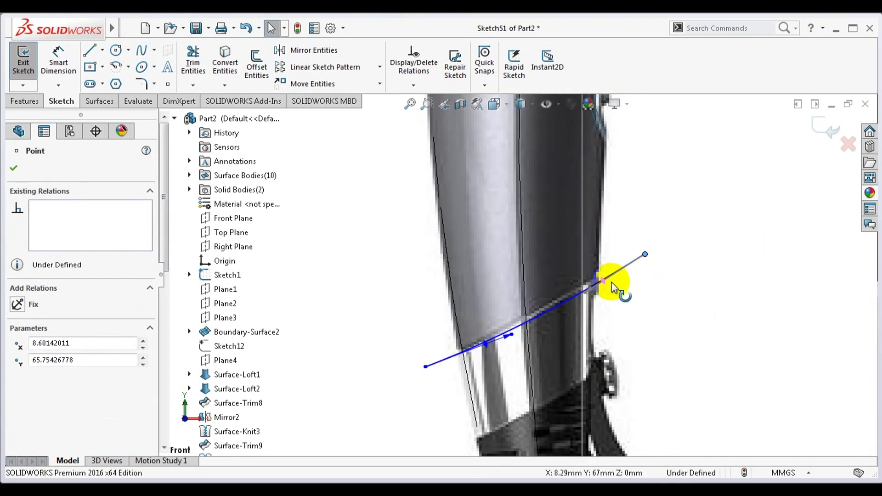
{"action": "scroll", "coordinate": [584, 285], "scroll_direction": "down", "scroll_amount": 2}
{"action": "key", "text": "l"}
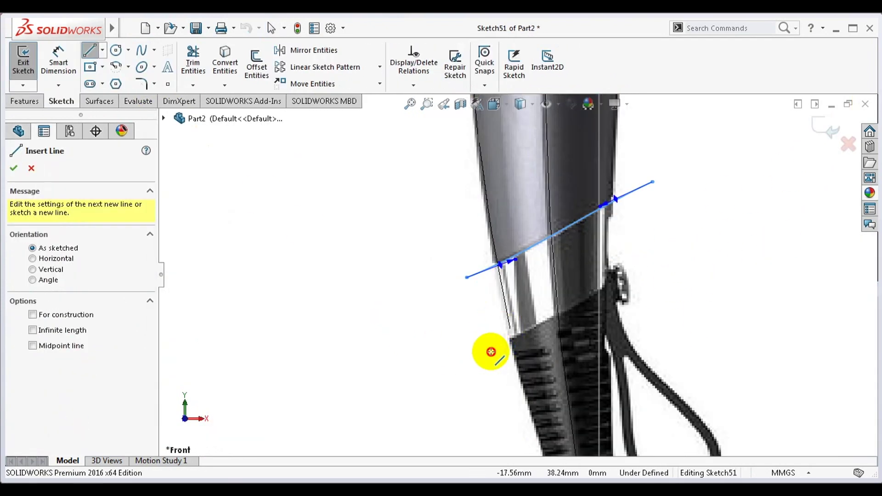
{"action": "left_click_drag", "start_coordinate": [491, 352], "coordinate": [638, 268]}
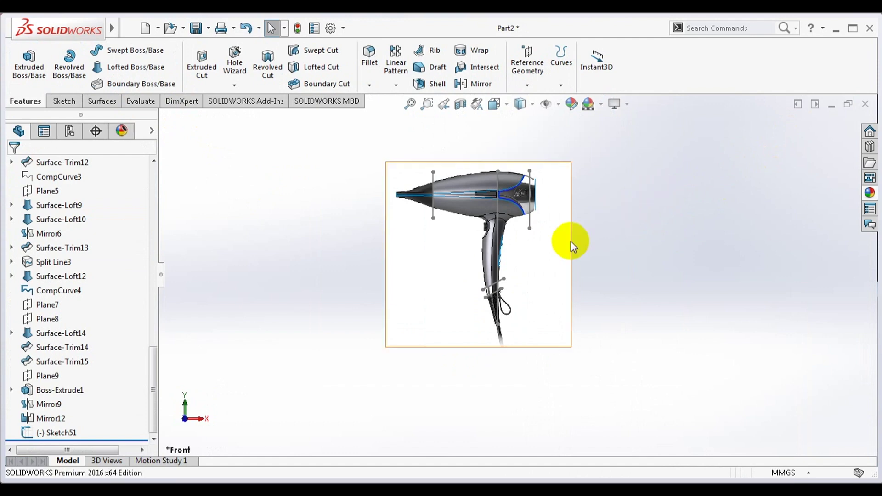
Step: Start a Knit Surface and select the Split Line3 faces and Surface-Trim14/15
{"action": "left_click", "coordinate": [104, 105]}
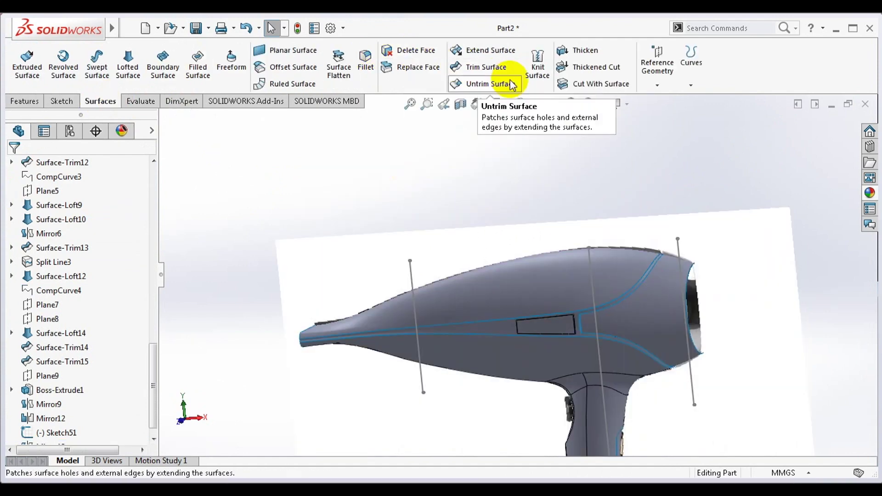
{"action": "left_click", "coordinate": [538, 67]}
{"action": "scroll", "coordinate": [642, 276], "scroll_direction": "down", "scroll_amount": 3}
{"action": "left_click", "coordinate": [642, 276]}
{"action": "scroll", "coordinate": [587, 258], "scroll_direction": "down", "scroll_amount": 2}
{"action": "left_click", "coordinate": [587, 259]}
{"action": "scroll", "coordinate": [593, 260], "scroll_direction": "up", "scroll_amount": 3}
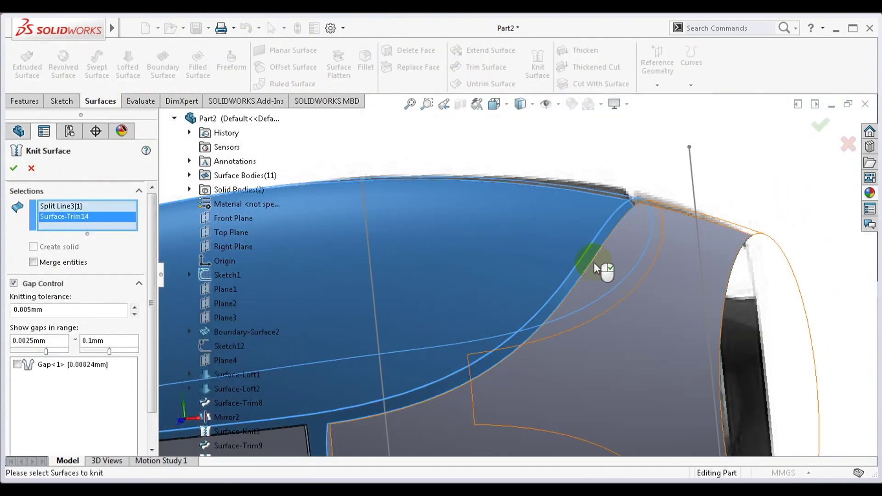
{"action": "scroll", "coordinate": [609, 262], "scroll_direction": "up", "scroll_amount": 3}
{"action": "left_click", "coordinate": [601, 262]}
{"action": "scroll", "coordinate": [612, 263], "scroll_direction": "up", "scroll_amount": 2}
{"action": "left_click", "coordinate": [611, 263]}
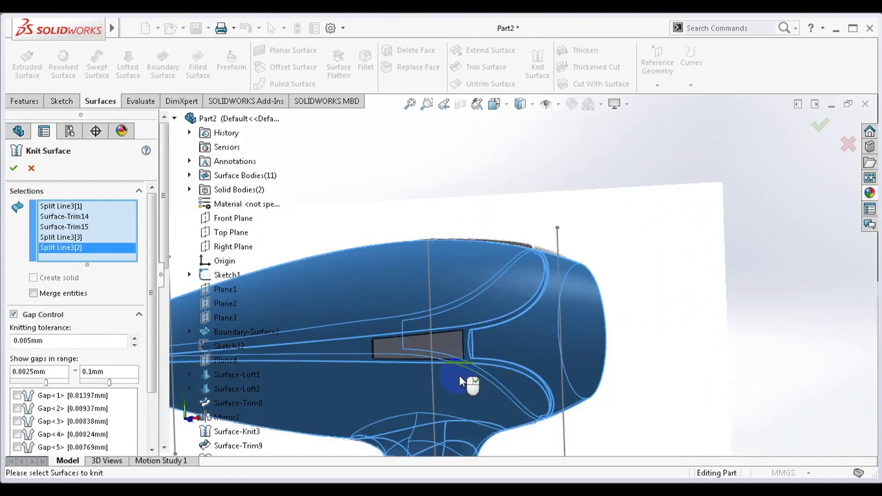
{"action": "scroll", "coordinate": [468, 386], "scroll_direction": "up", "scroll_amount": 3}
{"action": "middle_click_drag", "start_coordinate": [414, 339], "coordinate": [512, 302]}
Step: Add Mirror9 and Mirror13, set the knitting tolerance to 0.01mm, and confirm the knit
{"action": "left_click", "coordinate": [316, 317]}
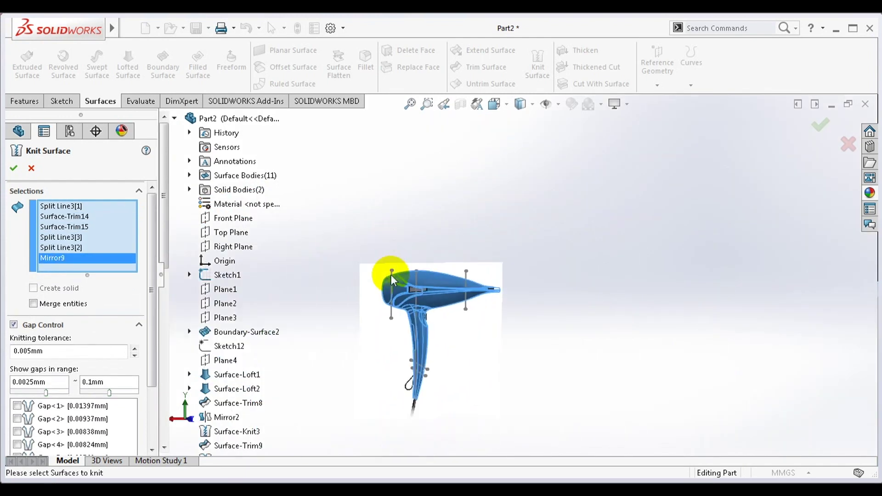
{"action": "middle_click_drag", "start_coordinate": [321, 312], "coordinate": [394, 281]}
{"action": "scroll", "coordinate": [528, 291], "scroll_direction": "down", "scroll_amount": 5}
{"action": "left_click", "coordinate": [529, 291]}
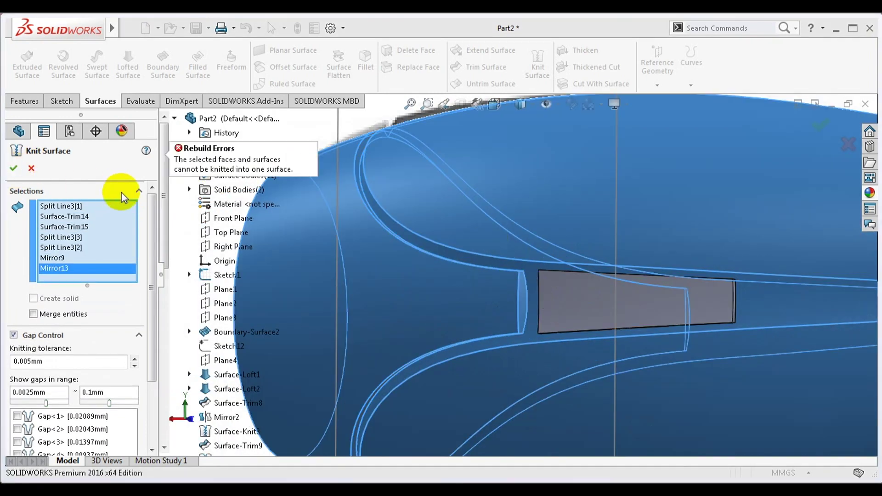
{"action": "scroll", "coordinate": [33, 224], "scroll_direction": "down", "scroll_amount": 3}
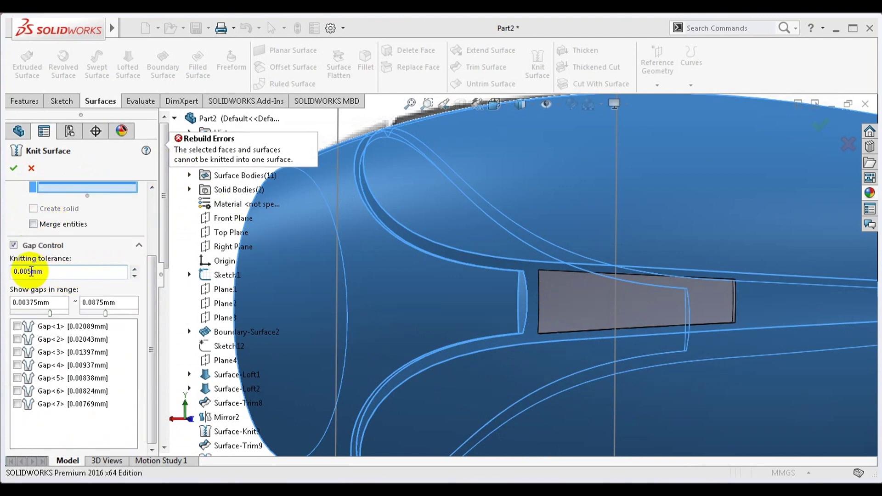
{"action": "left_click", "coordinate": [28, 272]}
{"action": "type", "text": "0.01"}
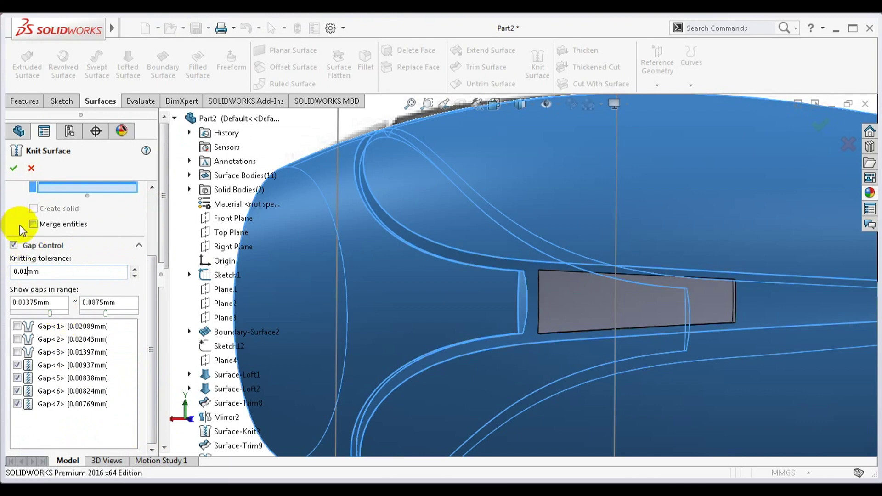
{"action": "left_click", "coordinate": [13, 170]}
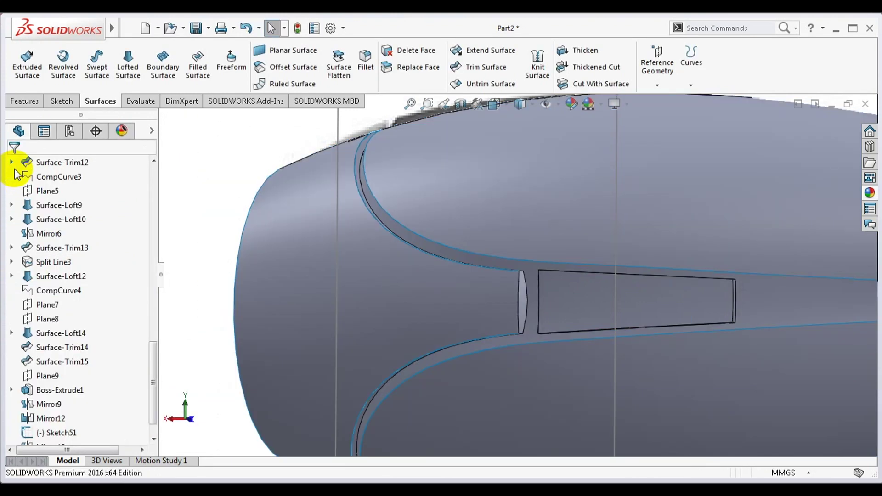
Step: Fit the dryer in view, select a body face, and start a projected Split Line
{"action": "key", "text": "f"}
{"action": "mouse_move", "coordinate": [374, 225]}
{"action": "middle_mouse_down"}
{"action": "mouse_move", "coordinate": [451, 240]}
{"action": "mouse_move", "coordinate": [500, 294]}
{"action": "mouse_move", "coordinate": [453, 330]}
{"action": "middle_mouse_up"}
{"action": "left_click", "coordinate": [500, 293]}
{"action": "left_click", "coordinate": [690, 85]}
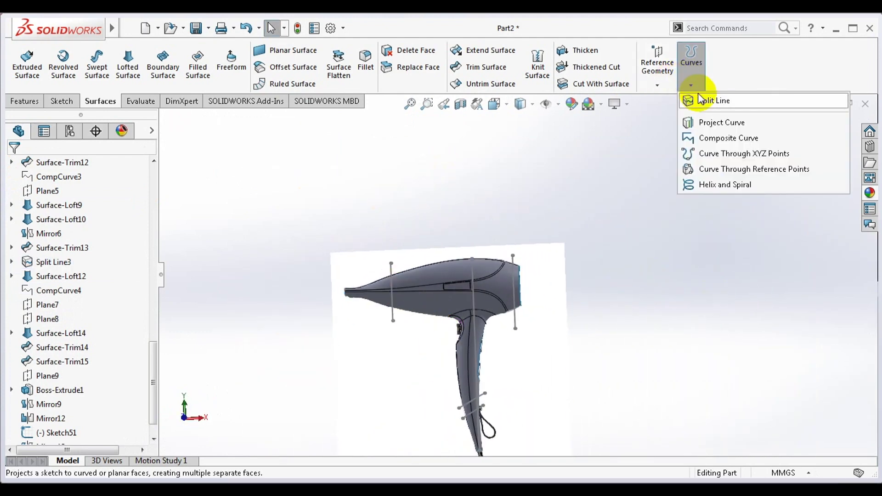
{"action": "left_click", "coordinate": [703, 105]}
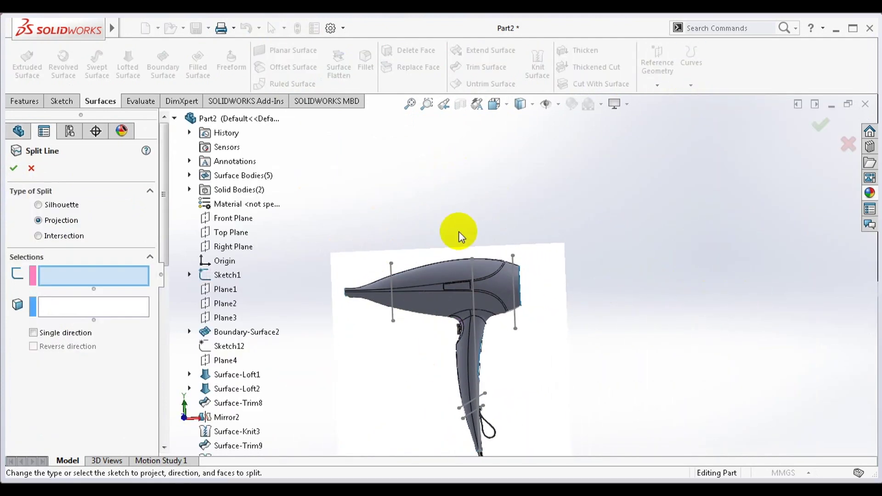
Step: Choose Sketch51 as the splitting sketch and add the body and nozzle faces
{"action": "left_click", "coordinate": [391, 288]}
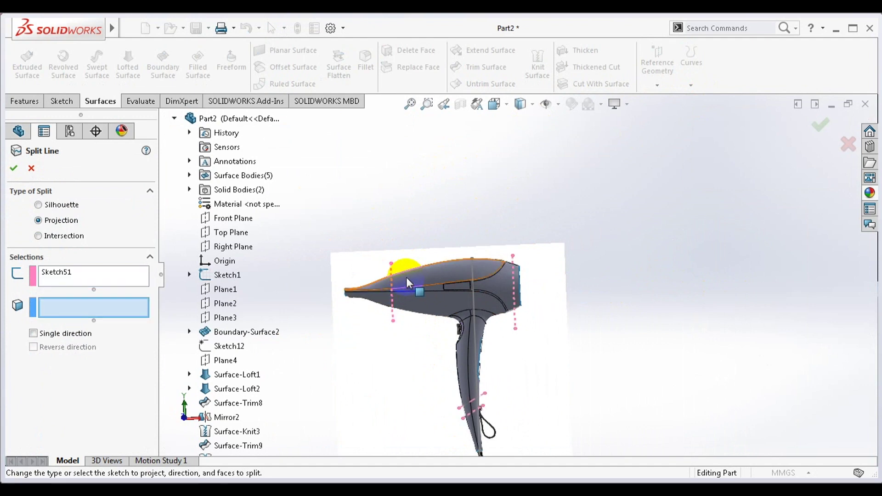
{"action": "left_click", "coordinate": [407, 280]}
{"action": "left_click", "coordinate": [404, 306]}
{"action": "scroll", "coordinate": [411, 293], "scroll_direction": "down", "scroll_amount": 3}
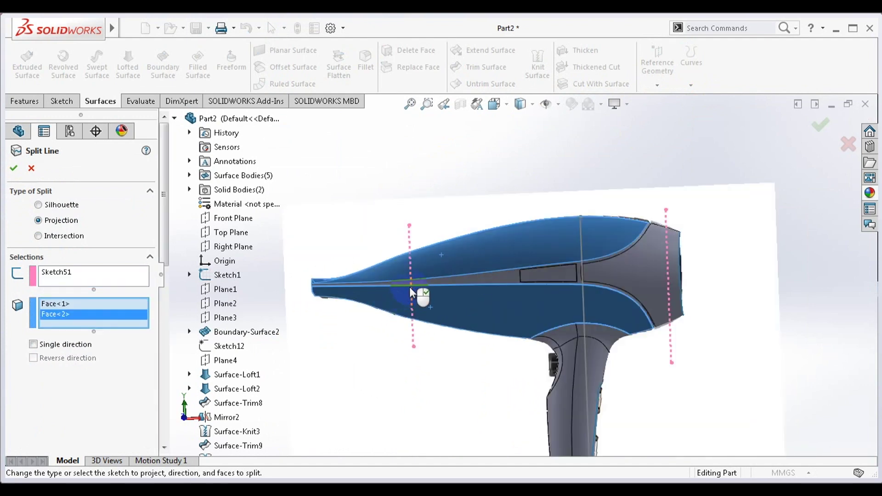
{"action": "scroll", "coordinate": [462, 285], "scroll_direction": "up", "scroll_amount": 3}
{"action": "left_click", "coordinate": [447, 282]}
{"action": "mouse_move", "coordinate": [447, 283]}
{"action": "middle_mouse_down"}
{"action": "mouse_move", "coordinate": [540, 272]}
{"action": "mouse_move", "coordinate": [550, 342]}
{"action": "middle_mouse_up"}
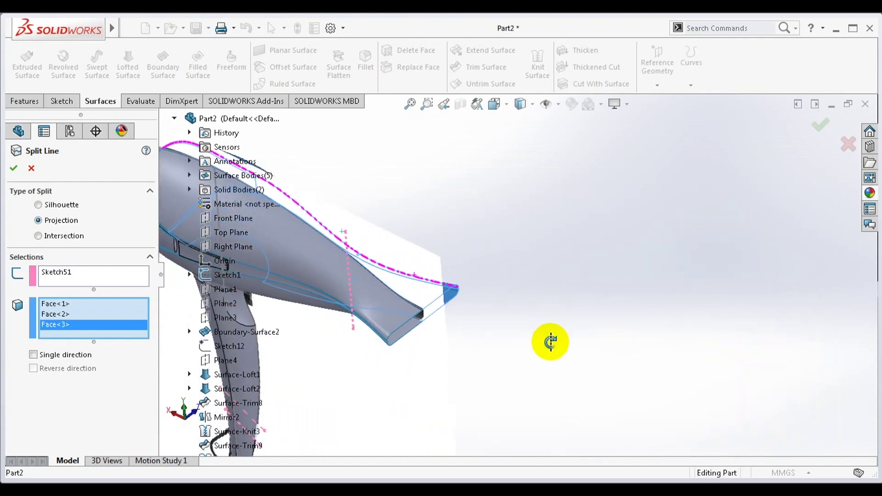
{"action": "left_click", "coordinate": [385, 314]}
Step: Add the last far-side faces and confirm Split Line4
{"action": "mouse_move", "coordinate": [335, 323]}
{"action": "middle_mouse_down"}
{"action": "mouse_move", "coordinate": [365, 233]}
{"action": "mouse_move", "coordinate": [347, 302]}
{"action": "middle_mouse_up"}
{"action": "scroll", "coordinate": [363, 280], "scroll_direction": "down", "scroll_amount": 3}
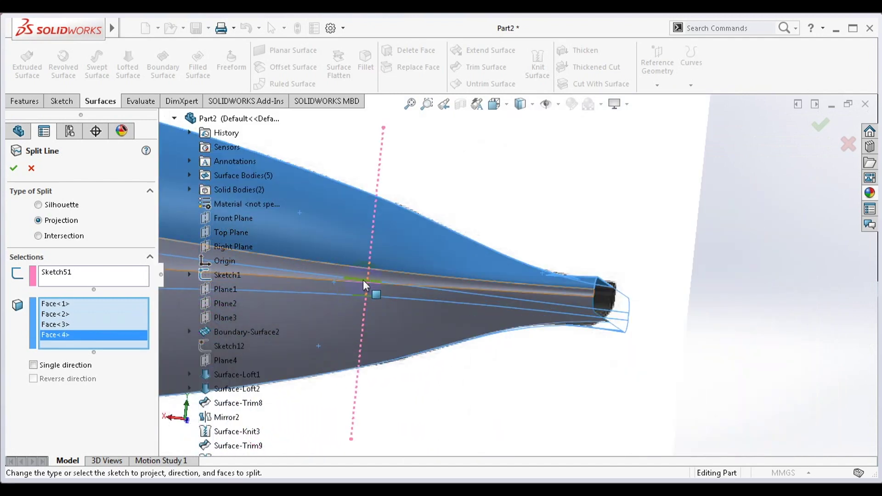
{"action": "left_click", "coordinate": [360, 274]}
{"action": "left_click", "coordinate": [342, 319]}
{"action": "right_click", "coordinate": [341, 318]}
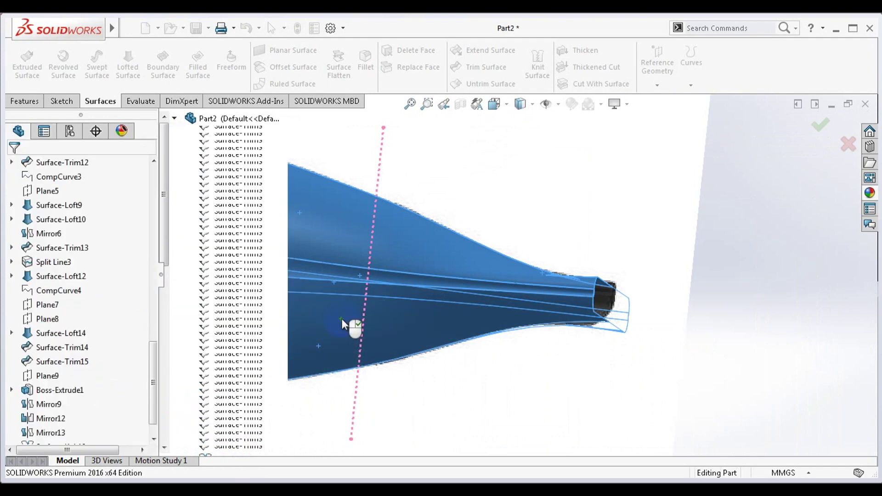
{"action": "scroll", "coordinate": [399, 271], "scroll_direction": "up", "scroll_amount": 5}
{"action": "mouse_move", "coordinate": [527, 291]}
{"action": "middle_mouse_down"}
{"action": "mouse_move", "coordinate": [459, 306]}
{"action": "mouse_move", "coordinate": [414, 335]}
{"action": "middle_mouse_up"}
{"action": "left_click", "coordinate": [627, 104]}
Step: From the front view, sketch a vertical line at the dryer's rear end on the Front Plane
{"action": "left_click", "coordinate": [506, 104]}
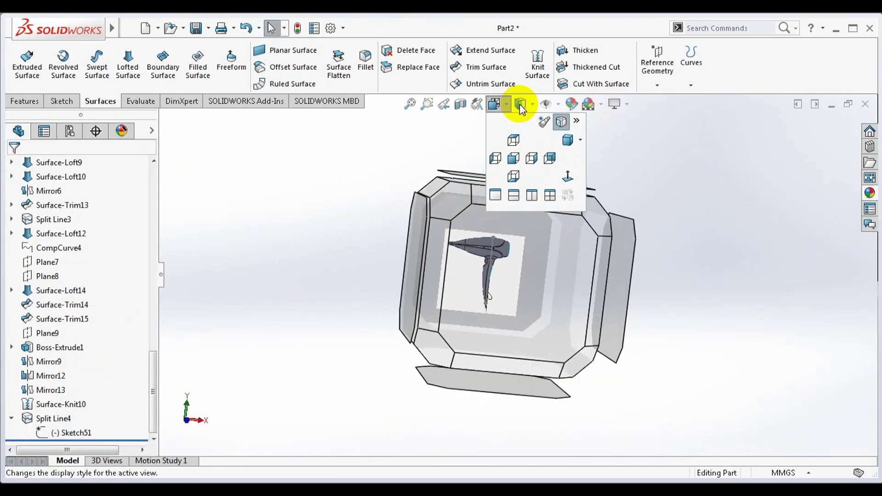
{"action": "left_click", "coordinate": [513, 159]}
{"action": "left_click", "coordinate": [61, 101]}
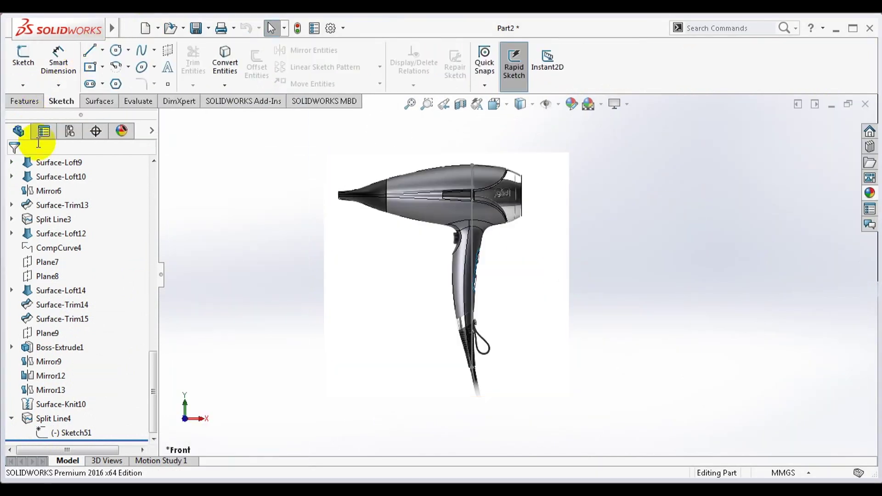
{"action": "scroll", "coordinate": [41, 229], "scroll_direction": "up", "scroll_amount": 10}
{"action": "left_click", "coordinate": [46, 262]}
{"action": "left_click", "coordinate": [23, 55]}
{"action": "left_click", "coordinate": [90, 50]}
{"action": "left_click_drag", "start_coordinate": [546, 129], "coordinate": [547, 311]}
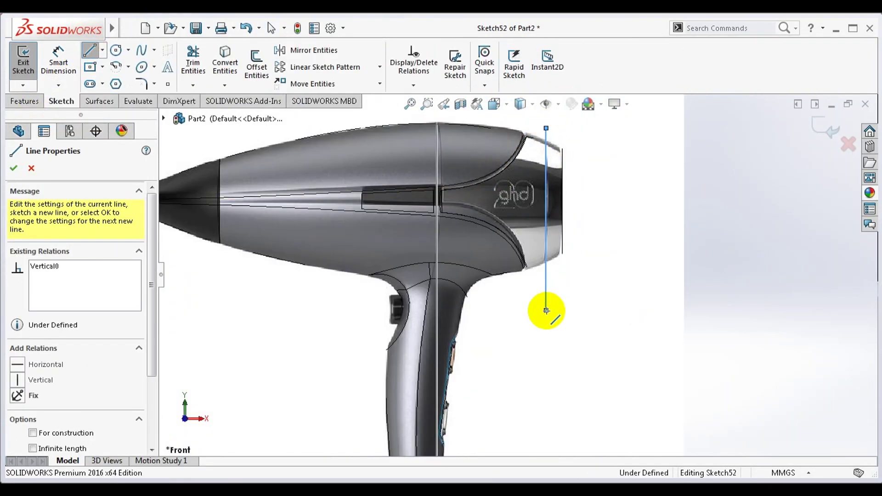
{"action": "key", "text": "Escape"}
{"action": "scroll", "coordinate": [558, 184], "scroll_direction": "down", "scroll_amount": 3}
{"action": "scroll", "coordinate": [555, 168], "scroll_direction": "up", "scroll_amount": 3}
{"action": "left_click", "coordinate": [823, 126]}
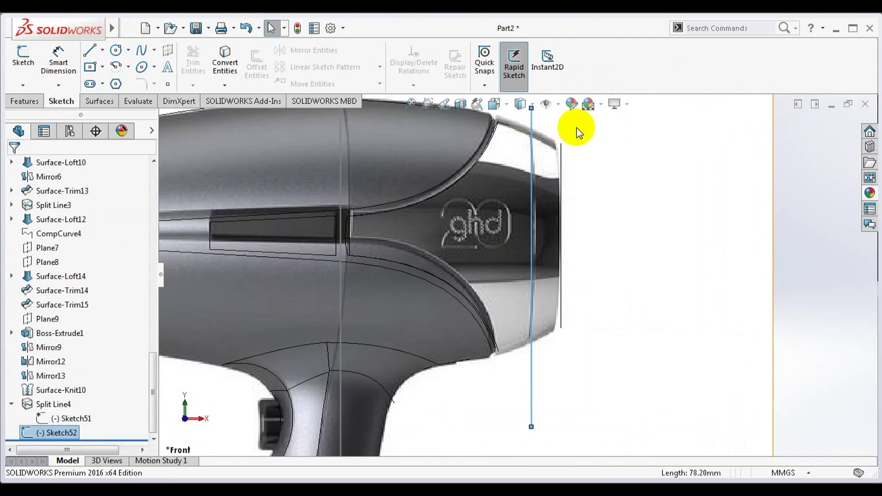
Step: Split the rear faces with the vertical line as Split Line5
{"action": "left_click", "coordinate": [562, 64]}
{"action": "middle_click_drag", "start_coordinate": [579, 201], "coordinate": [619, 197]}
{"action": "right_click", "coordinate": [686, 172]}
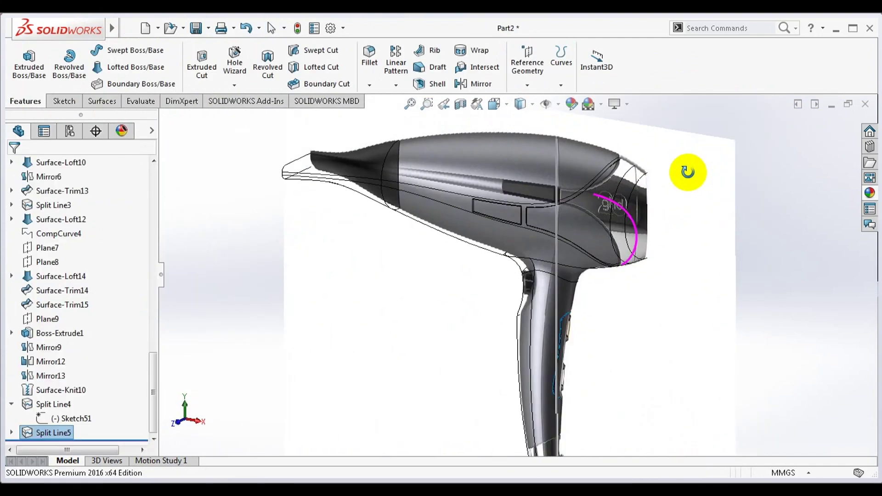
{"action": "mouse_move", "coordinate": [686, 171]}
{"action": "middle_mouse_down"}
{"action": "mouse_move", "coordinate": [577, 306]}
{"action": "mouse_move", "coordinate": [163, 404]}
{"action": "middle_mouse_up"}
{"action": "scroll", "coordinate": [79, 299], "scroll_direction": "up", "scroll_amount": 10}
Step: Sketch a spline diagonally across the handle on the Front Plane
{"action": "right_click", "coordinate": [53, 260]}
{"action": "left_click", "coordinate": [69, 240]}
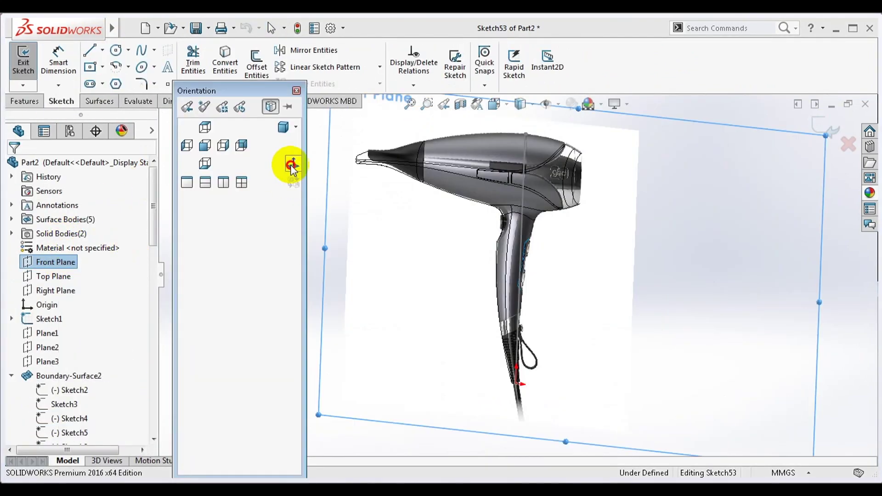
{"action": "scroll", "coordinate": [460, 322], "scroll_direction": "down", "scroll_amount": 3}
{"action": "left_click", "coordinate": [142, 49]}
{"action": "left_click", "coordinate": [370, 261]}
{"action": "double_click", "coordinate": [531, 183]}
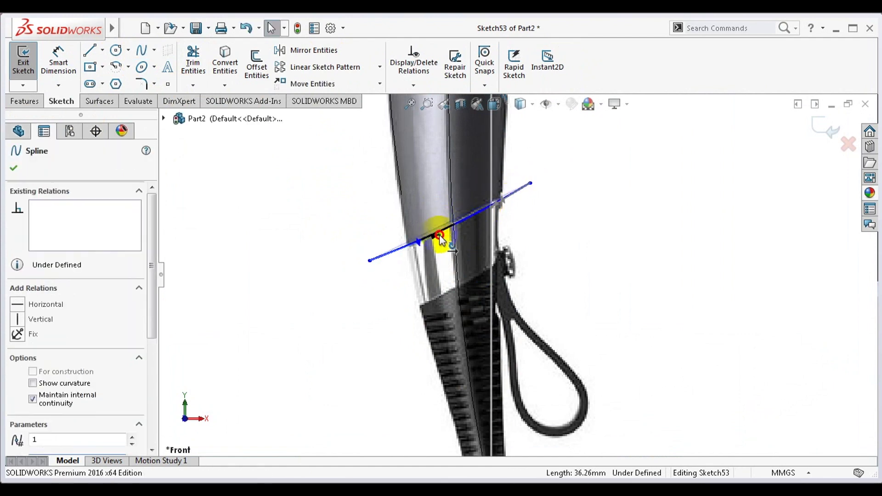
{"action": "left_click", "coordinate": [823, 127]}
Step: Split the two handle faces with the spline as Split Line6
{"action": "left_click", "coordinate": [561, 64]}
{"action": "left_click", "coordinate": [578, 97]}
{"action": "left_click", "coordinate": [516, 228]}
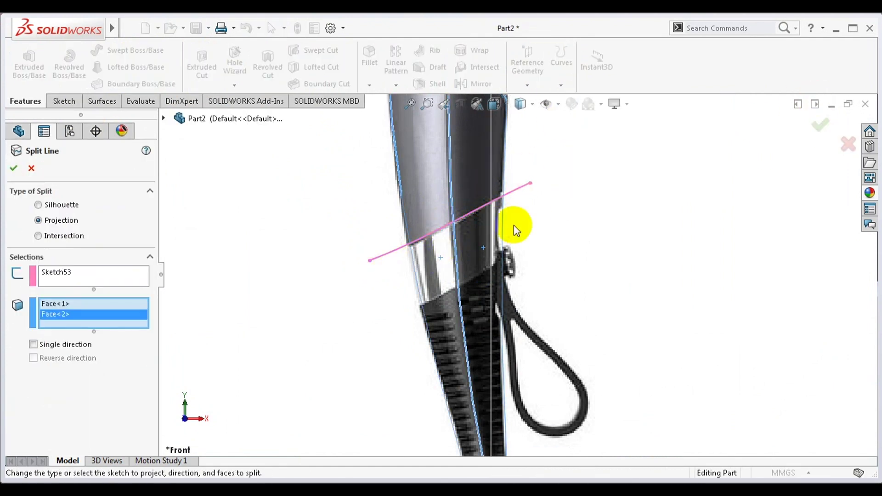
{"action": "mouse_move", "coordinate": [516, 229]}
{"action": "middle_mouse_down"}
{"action": "mouse_move", "coordinate": [535, 262]}
{"action": "mouse_move", "coordinate": [564, 262]}
{"action": "middle_mouse_up"}
{"action": "key", "text": "Return"}
{"action": "middle_click_drag", "start_coordinate": [532, 236], "coordinate": [555, 246]}
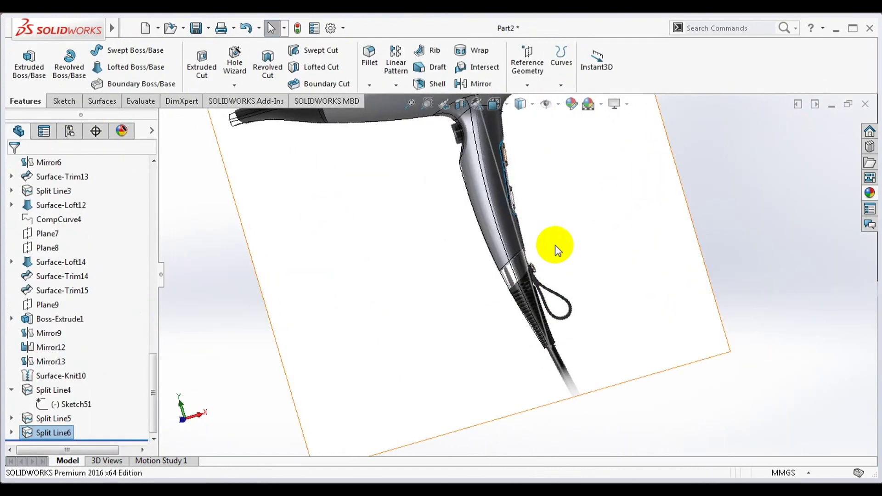
Step: Sketch a straight line across the lower handle on the Front Plane
{"action": "left_click", "coordinate": [55, 262]}
{"action": "scroll", "coordinate": [506, 239], "scroll_direction": "down", "scroll_amount": 3}
{"action": "left_click", "coordinate": [90, 50]}
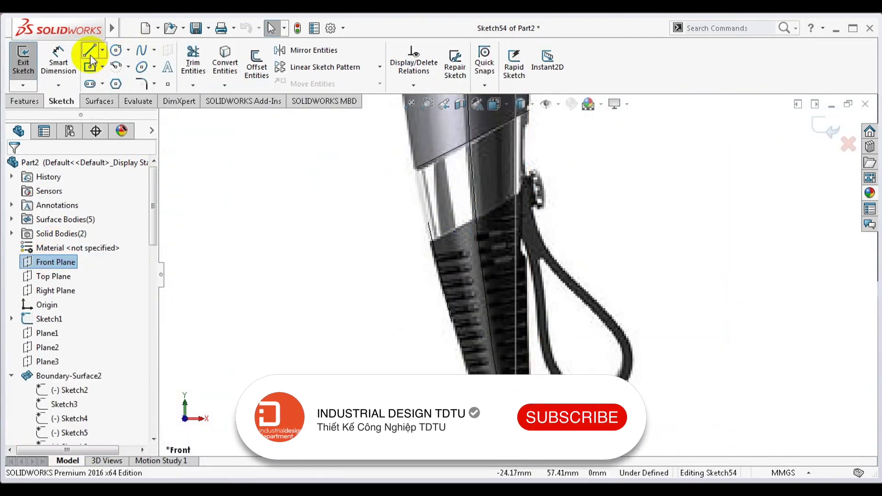
{"action": "left_click", "coordinate": [401, 253]}
{"action": "left_click", "coordinate": [611, 151]}
{"action": "left_click", "coordinate": [823, 128]}
Step: Split the lower handle face with that line as Split Line7
{"action": "left_click", "coordinate": [561, 64]}
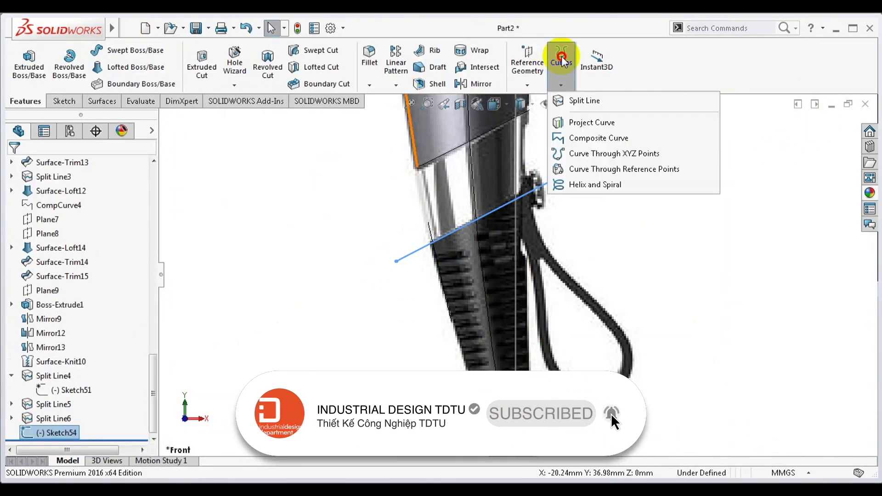
{"action": "left_click", "coordinate": [577, 97]}
{"action": "left_click", "coordinate": [454, 201]}
{"action": "left_click", "coordinate": [561, 202]}
{"action": "key", "text": "Return"}
{"action": "scroll", "coordinate": [611, 226], "scroll_direction": "up", "scroll_amount": 5}
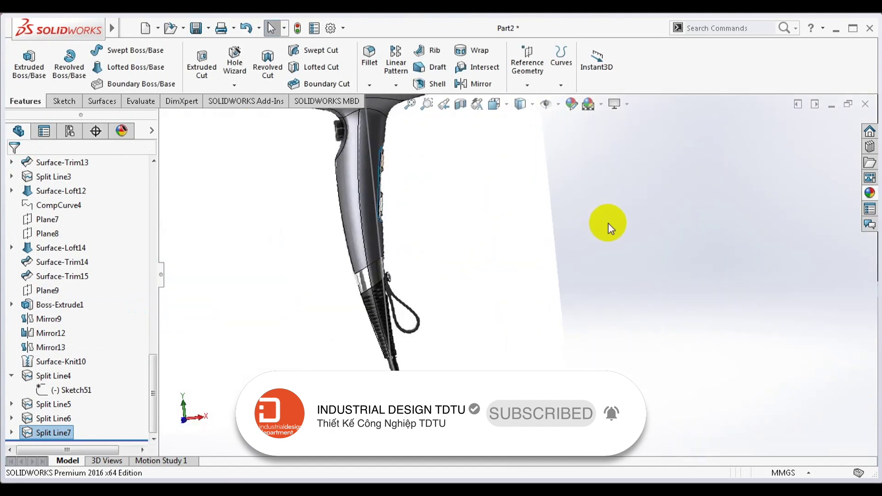
{"action": "middle_click_drag", "start_coordinate": [575, 184], "coordinate": [448, 171]}
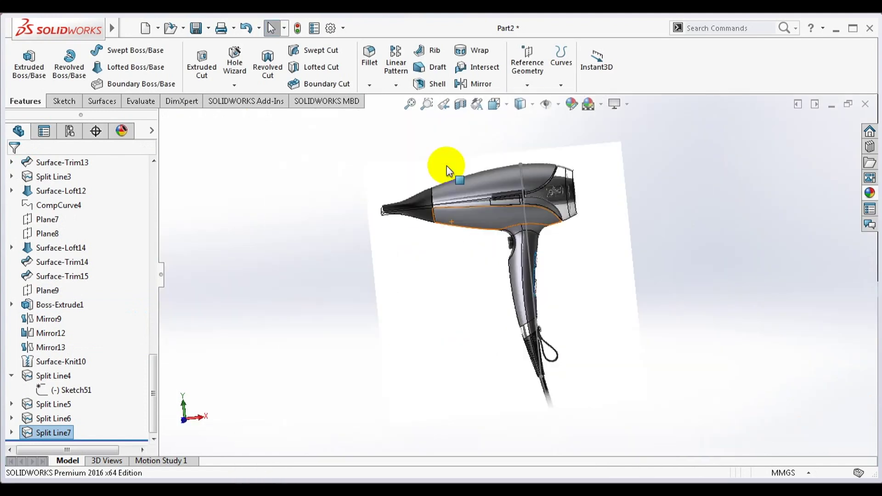
Step: Show the dryer Shaded With Edges, inspect it, and select the raised vent panel face
{"action": "left_click", "coordinate": [524, 104]}
{"action": "left_click", "coordinate": [526, 124]}
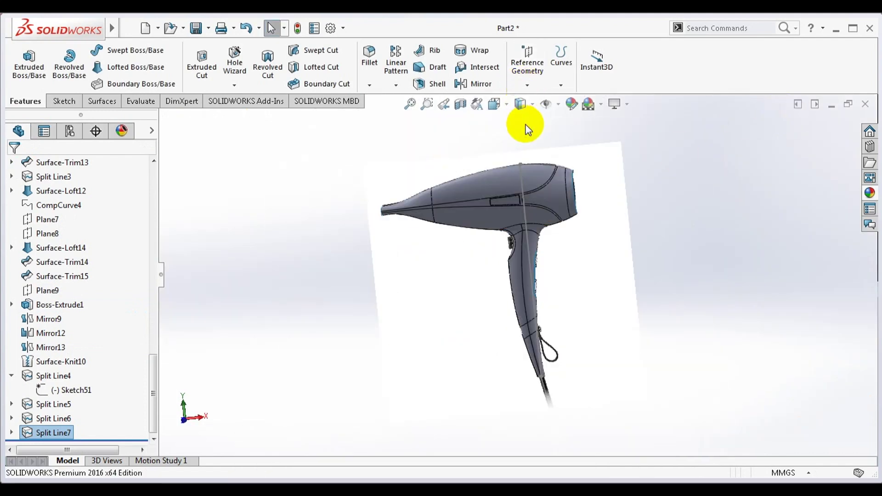
{"action": "scroll", "coordinate": [518, 246], "scroll_direction": "down", "scroll_amount": 3}
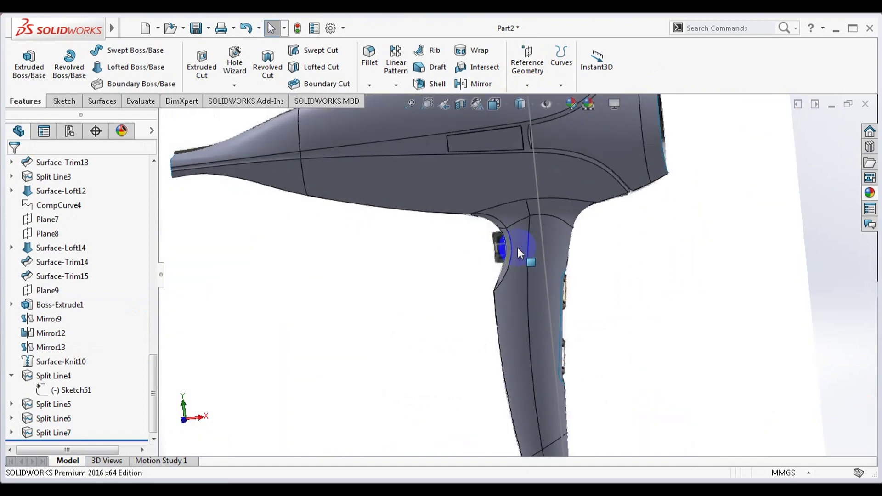
{"action": "scroll", "coordinate": [517, 247], "scroll_direction": "down", "scroll_amount": 2}
{"action": "scroll", "coordinate": [517, 248], "scroll_direction": "up", "scroll_amount": 4}
{"action": "scroll", "coordinate": [516, 245], "scroll_direction": "up", "scroll_amount": 1}
{"action": "scroll", "coordinate": [506, 349], "scroll_direction": "down", "scroll_amount": 3}
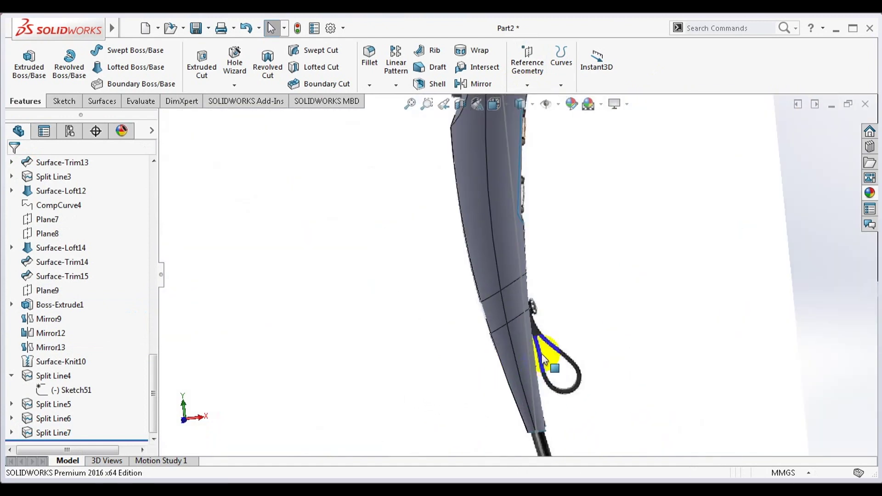
{"action": "scroll", "coordinate": [514, 296], "scroll_direction": "down", "scroll_amount": 2}
{"action": "scroll", "coordinate": [536, 292], "scroll_direction": "up", "scroll_amount": 3}
{"action": "scroll", "coordinate": [552, 291], "scroll_direction": "up", "scroll_amount": 2}
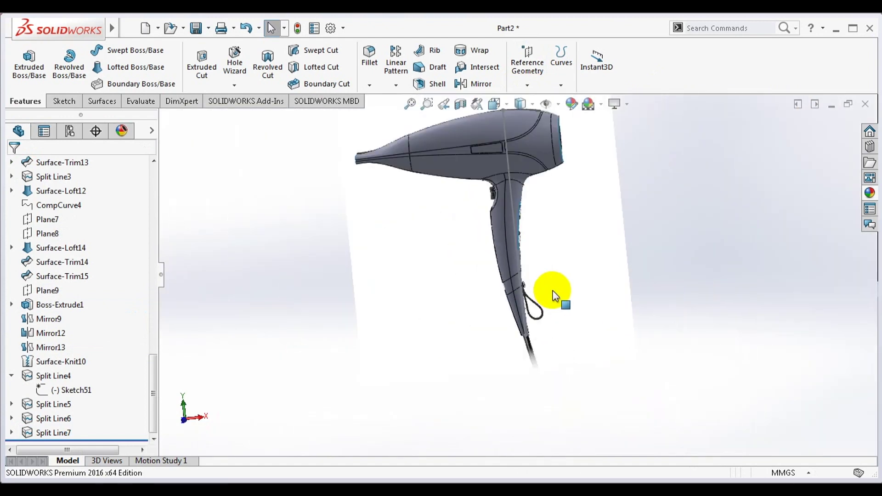
{"action": "middle_click_drag", "start_coordinate": [555, 295], "coordinate": [453, 299]}
{"action": "scroll", "coordinate": [504, 287], "scroll_direction": "down", "scroll_amount": 5}
{"action": "left_click", "coordinate": [505, 288]}
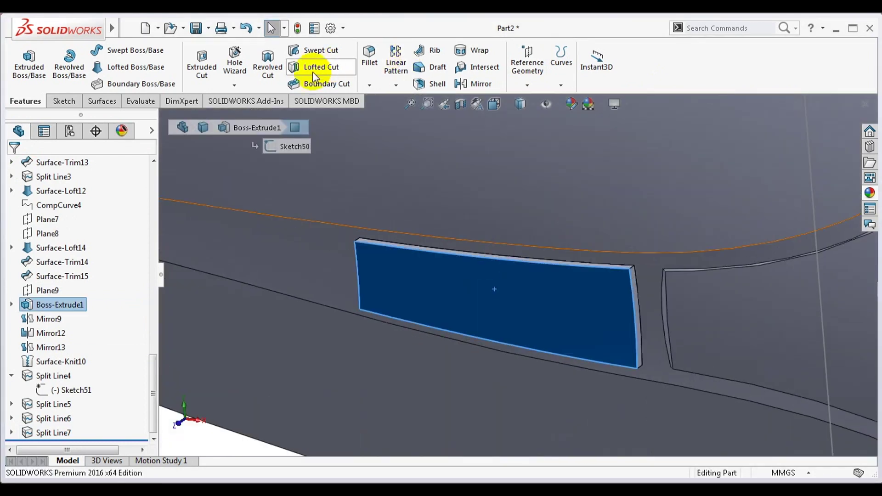
Step: Fillet the first vent panel's edges with a 0.5 mm radius
{"action": "left_click", "coordinate": [369, 64]}
{"action": "left_click", "coordinate": [414, 251]}
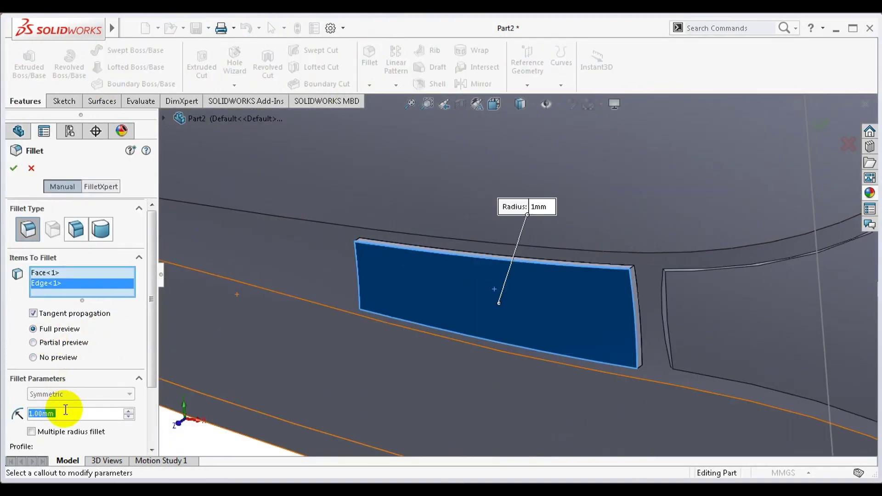
{"action": "type", "text": "0.01"}
{"action": "key", "text": "Return"}
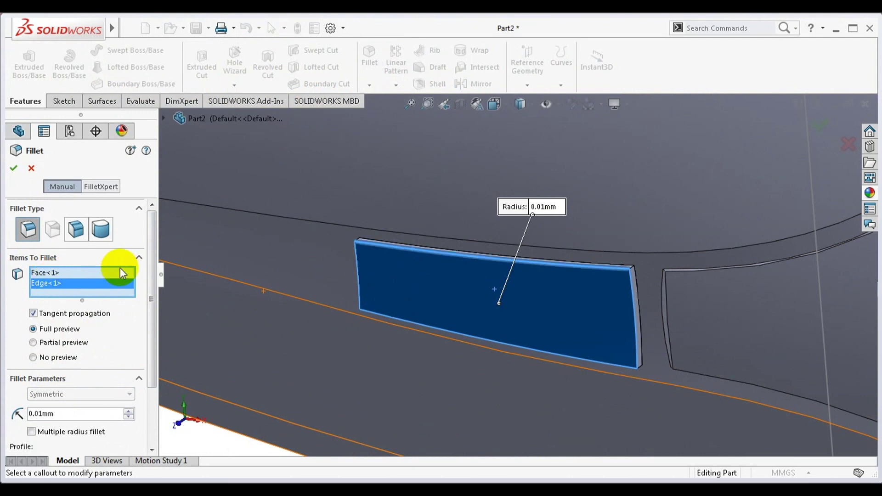
{"action": "left_click", "coordinate": [120, 272]}
{"action": "key", "text": "Delete"}
{"action": "scroll", "coordinate": [392, 249], "scroll_direction": "down", "scroll_amount": 5}
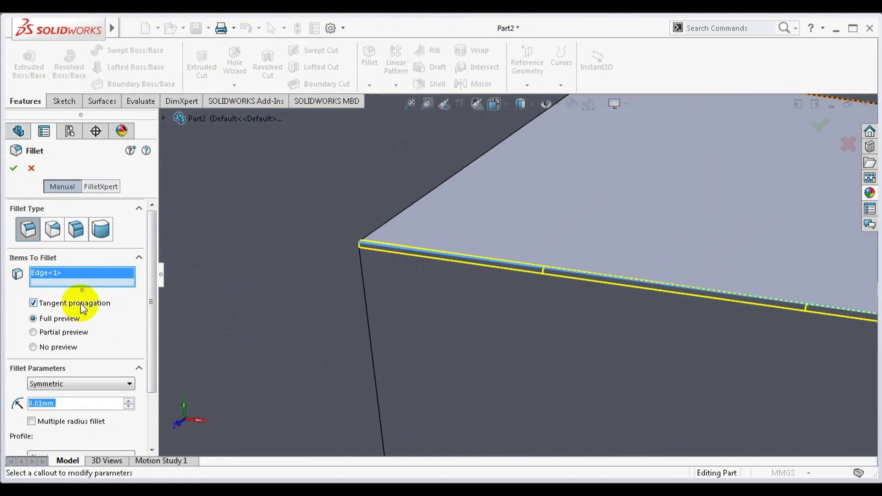
{"action": "type", "text": "0.5"}
{"action": "left_click", "coordinate": [60, 416]}
{"action": "scroll", "coordinate": [458, 352], "scroll_direction": "up", "scroll_amount": 5}
{"action": "left_click", "coordinate": [516, 322]}
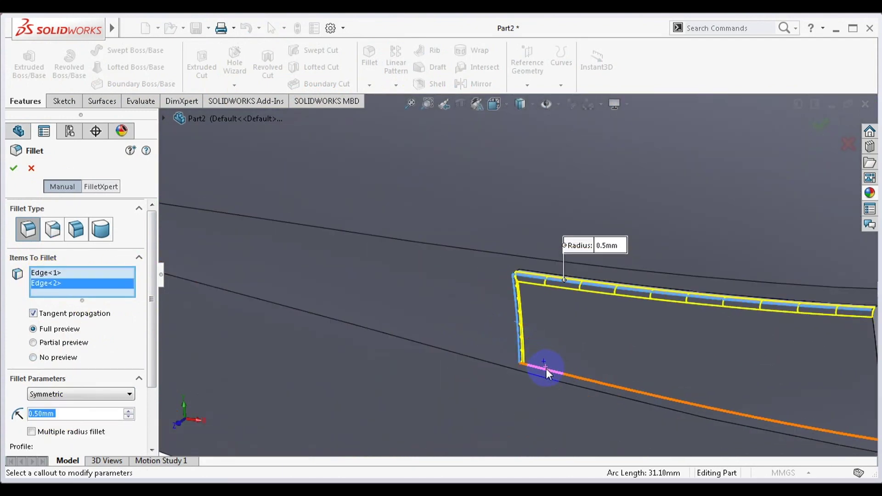
{"action": "left_click", "coordinate": [597, 338]}
{"action": "left_click", "coordinate": [726, 324]}
{"action": "right_click", "coordinate": [370, 242]}
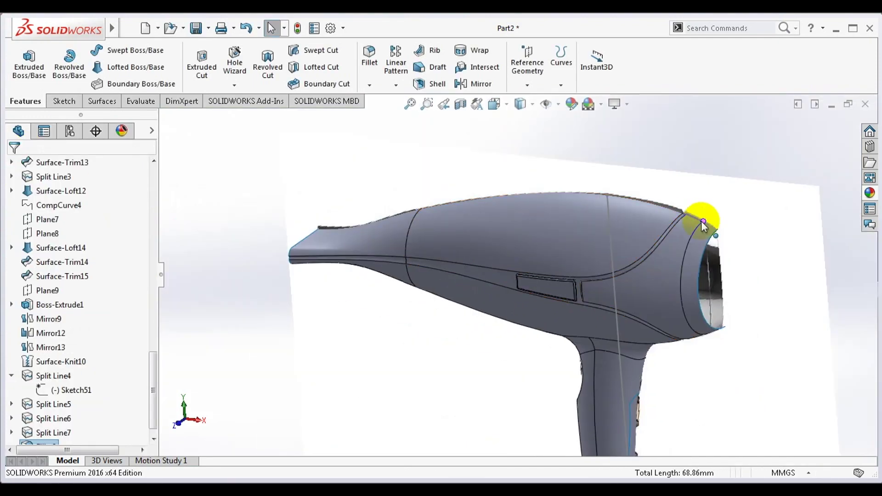
Step: Fillet three edges of the mirrored second vent panel the same way
{"action": "middle_click_drag", "start_coordinate": [703, 207], "coordinate": [661, 239]}
{"action": "scroll", "coordinate": [662, 239], "scroll_direction": "down", "scroll_amount": 3}
{"action": "left_click", "coordinate": [369, 59]}
{"action": "left_click", "coordinate": [522, 315]}
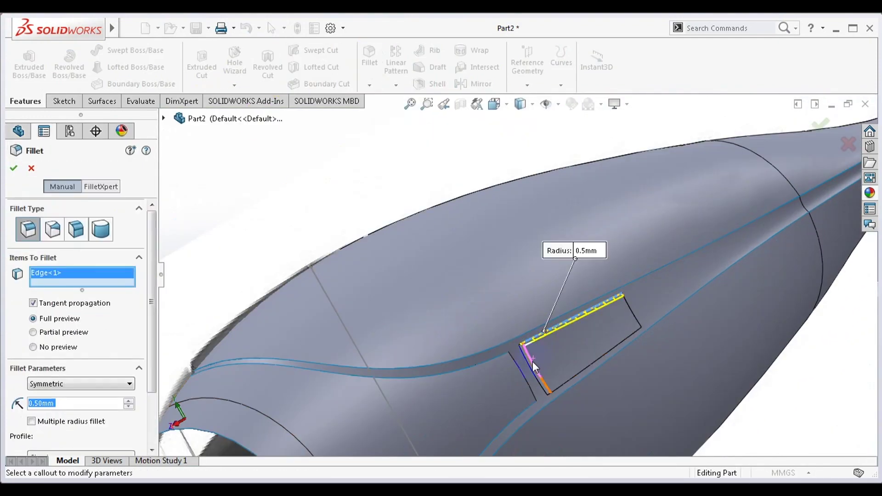
{"action": "left_click", "coordinate": [533, 363]}
{"action": "left_click", "coordinate": [623, 317]}
{"action": "right_click", "coordinate": [538, 310]}
{"action": "scroll", "coordinate": [538, 310], "scroll_direction": "up", "scroll_amount": 5}
{"action": "mouse_move", "coordinate": [538, 310]}
{"action": "middle_mouse_down"}
{"action": "mouse_move", "coordinate": [546, 239]}
{"action": "mouse_move", "coordinate": [580, 222]}
{"action": "mouse_move", "coordinate": [634, 253]}
{"action": "mouse_move", "coordinate": [640, 370]}
{"action": "mouse_move", "coordinate": [634, 246]}
{"action": "middle_mouse_up"}
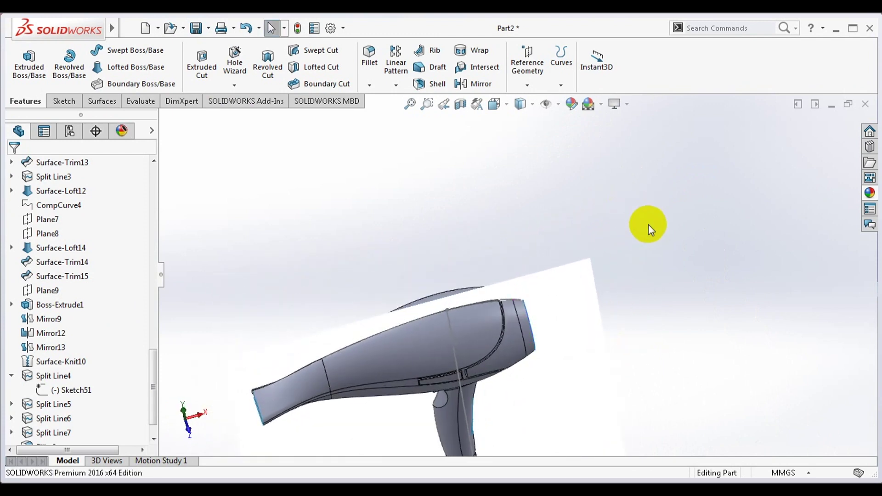
{"action": "mouse_move", "coordinate": [473, 345]}
{"action": "middle_mouse_down"}
{"action": "mouse_move", "coordinate": [552, 276]}
{"action": "mouse_move", "coordinate": [557, 291]}
{"action": "mouse_move", "coordinate": [482, 262]}
{"action": "mouse_move", "coordinate": [469, 238]}
{"action": "middle_mouse_up"}
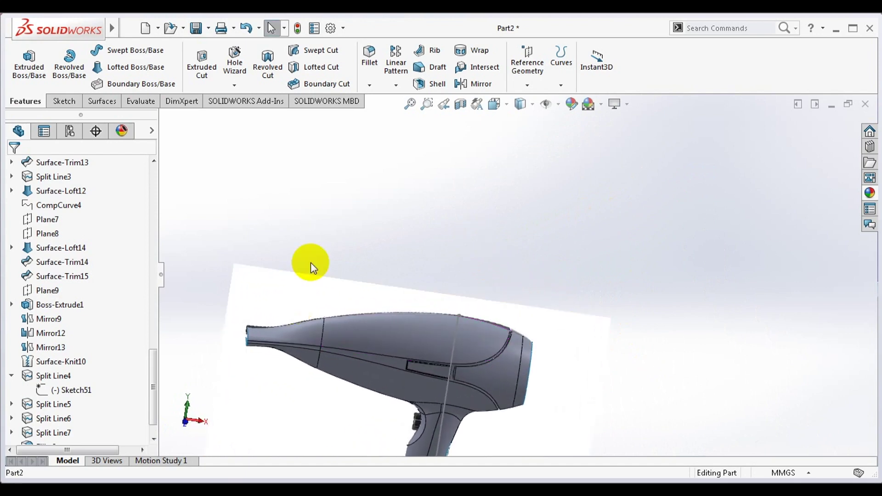
{"action": "left_click", "coordinate": [282, 332]}
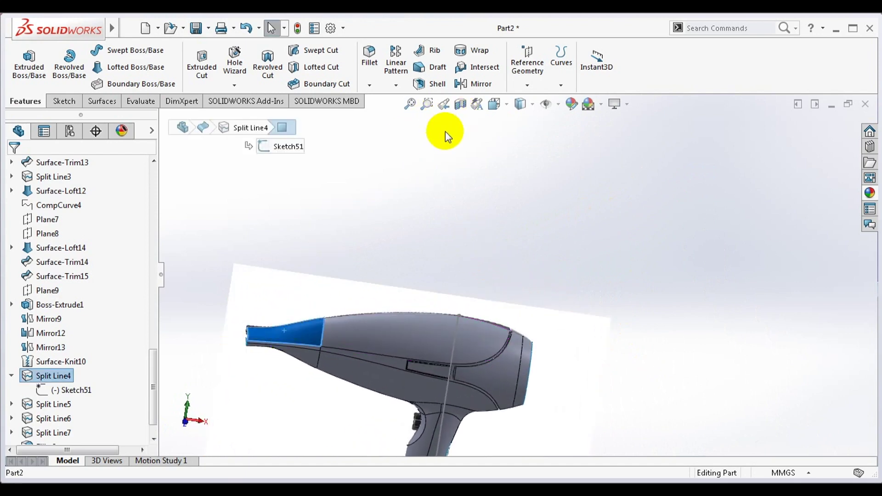
{"action": "key", "text": "Escape"}
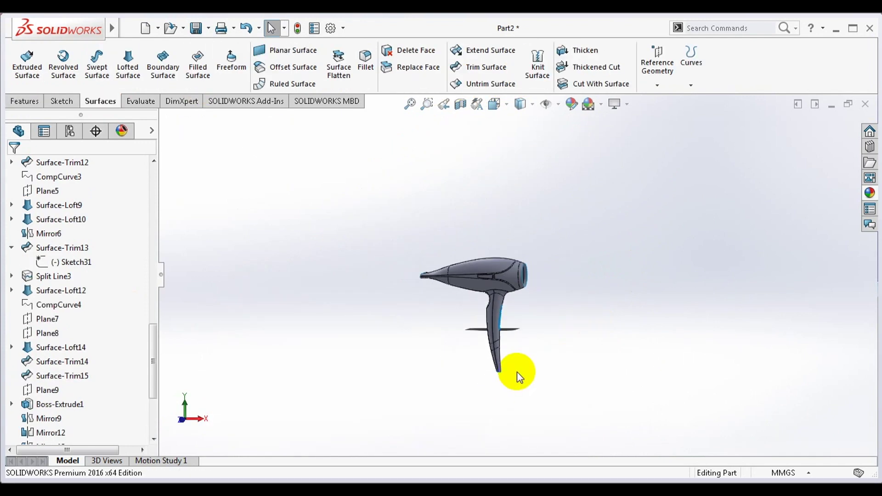
{"action": "mouse_move", "coordinate": [518, 374]}
{"action": "middle_mouse_down"}
{"action": "mouse_move", "coordinate": [532, 384]}
{"action": "mouse_move", "coordinate": [535, 447]}
{"action": "mouse_move", "coordinate": [536, 335]}
{"action": "mouse_move", "coordinate": [564, 338]}
{"action": "mouse_move", "coordinate": [523, 360]}
{"action": "middle_mouse_up"}
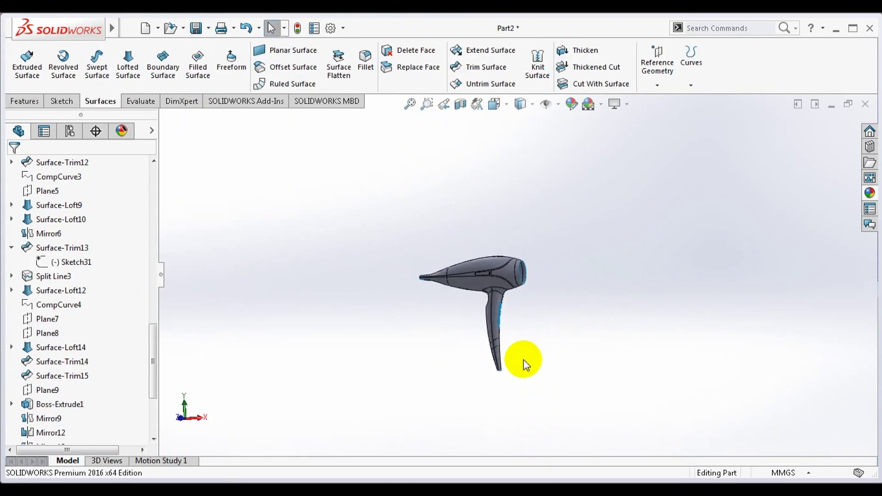
{"action": "scroll", "coordinate": [485, 352], "scroll_direction": "down", "scroll_amount": 5}
{"action": "scroll", "coordinate": [491, 344], "scroll_direction": "up", "scroll_amount": 5}
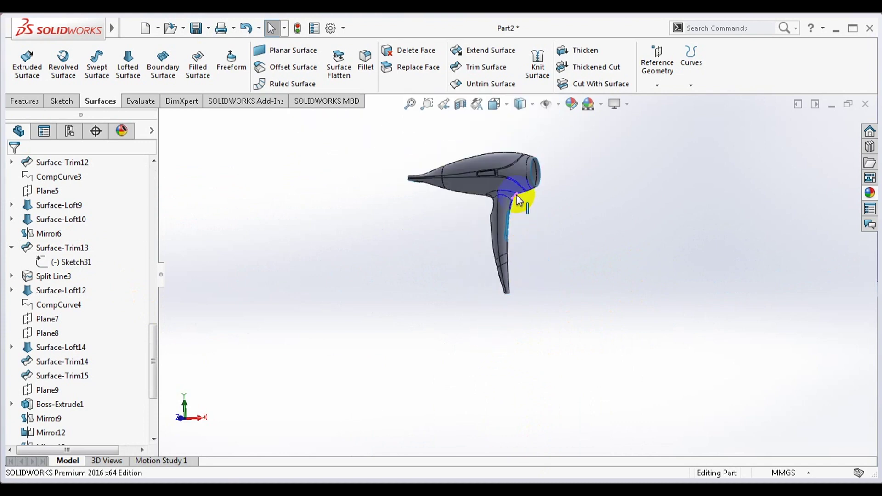
{"action": "middle_click_drag", "start_coordinate": [480, 227], "coordinate": [527, 216]}
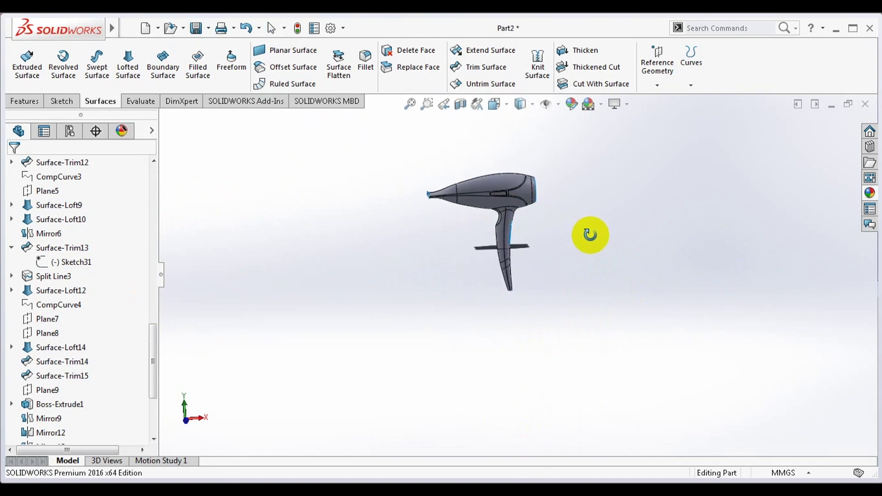
{"action": "scroll", "coordinate": [530, 177], "scroll_direction": "down", "scroll_amount": 5}
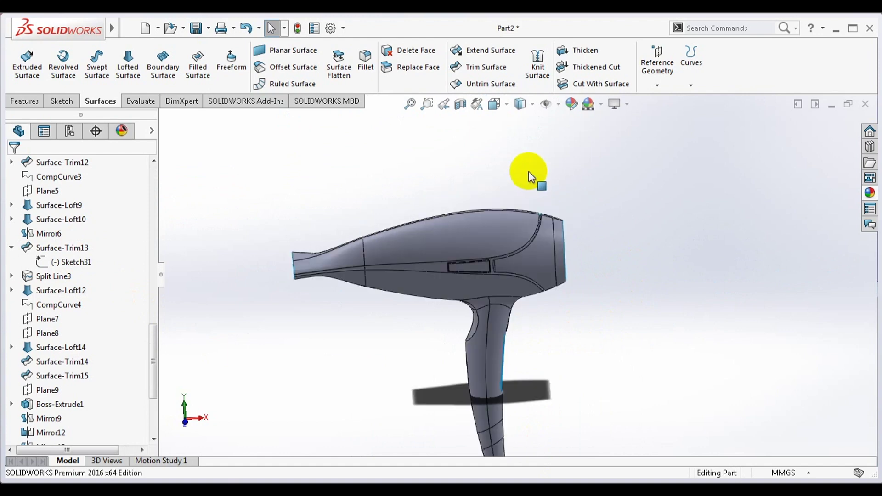
{"action": "middle_click_drag", "start_coordinate": [592, 221], "coordinate": [581, 225]}
{"action": "scroll", "coordinate": [581, 225], "scroll_direction": "down", "scroll_amount": 3}
{"action": "scroll", "coordinate": [563, 235], "scroll_direction": "down", "scroll_amount": 3}
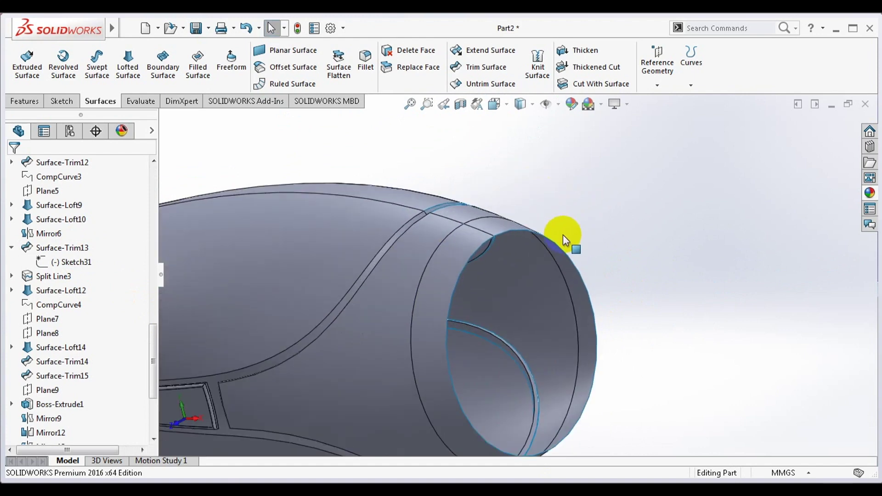
{"action": "middle_click_drag", "start_coordinate": [543, 293], "coordinate": [561, 248]}
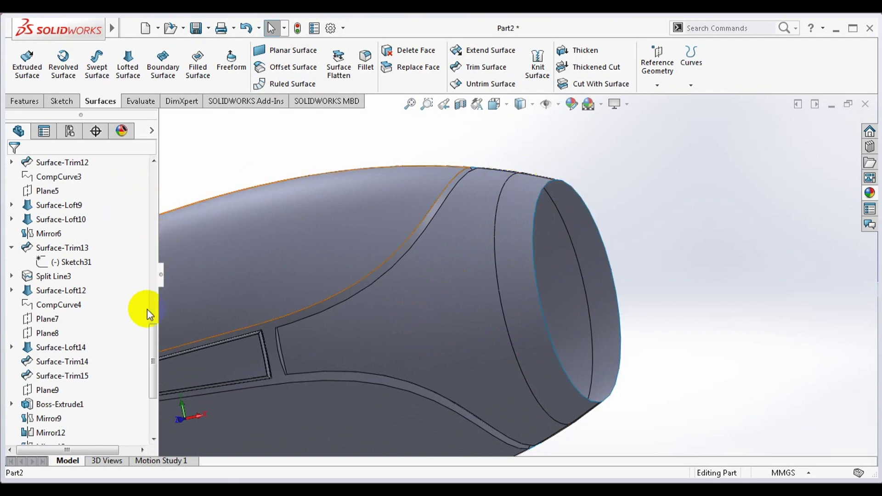
{"action": "left_click_drag", "start_coordinate": [155, 353], "coordinate": [153, 183]}
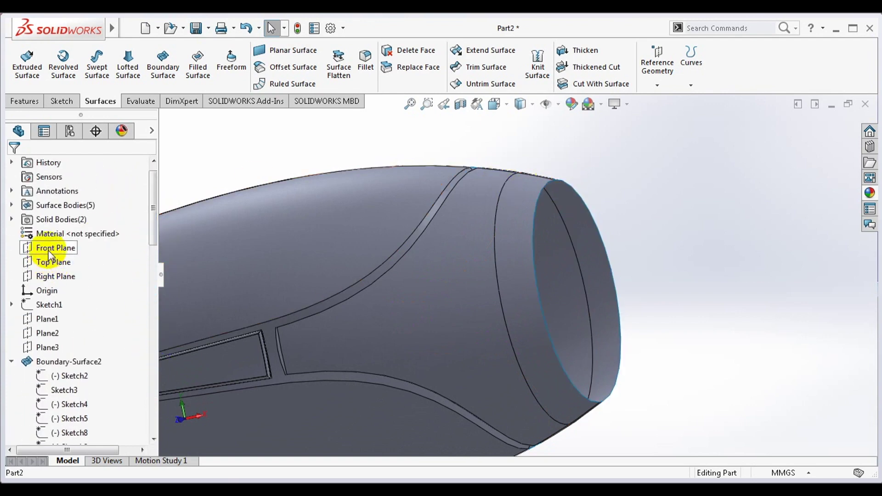
Step: Sketch a line and a spline along the rear rim on the Front Plane
{"action": "right_click", "coordinate": [49, 252]}
{"action": "left_click", "coordinate": [59, 231]}
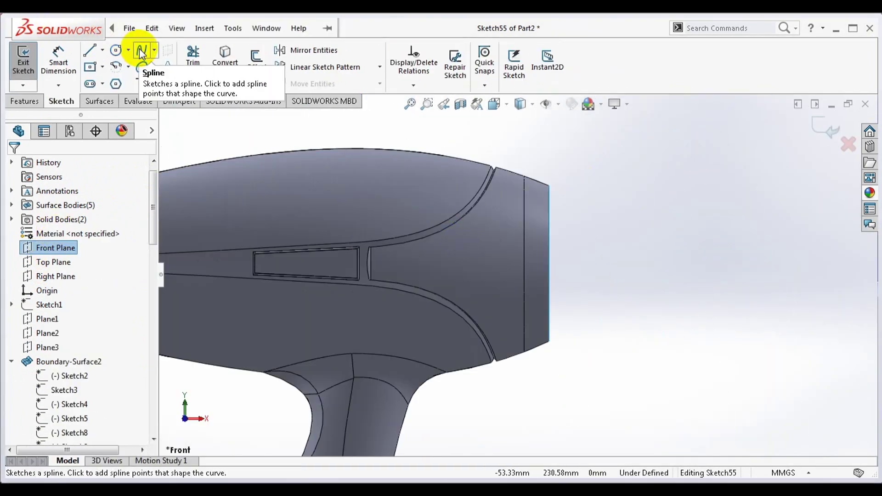
{"action": "key", "text": "l"}
{"action": "left_click", "coordinate": [543, 190]}
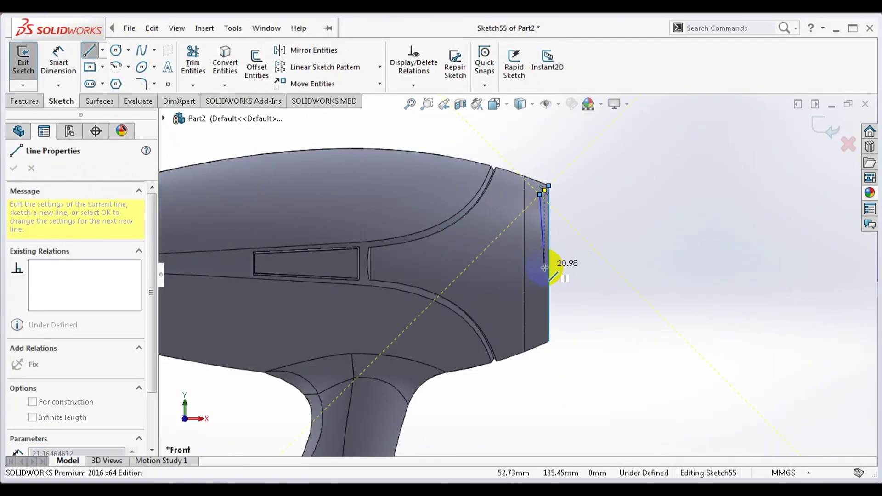
{"action": "key", "text": "Escape"}
{"action": "scroll", "coordinate": [540, 238], "scroll_direction": "down", "scroll_amount": 2}
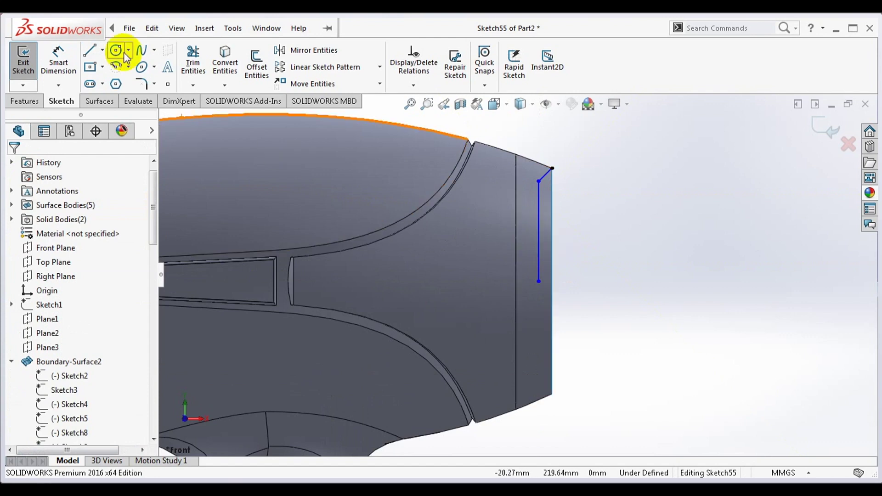
{"action": "left_click", "coordinate": [539, 250]}
{"action": "key", "text": "Delete"}
{"action": "left_click", "coordinate": [142, 49]}
{"action": "left_click", "coordinate": [539, 181]}
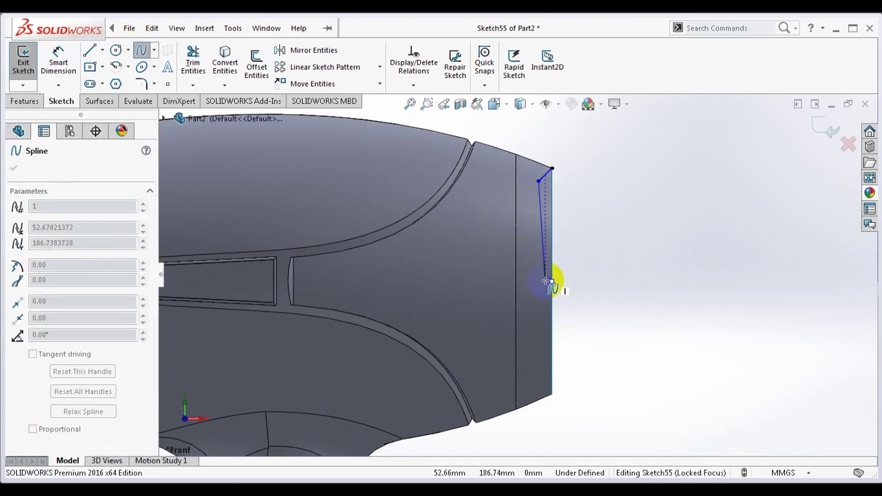
{"action": "double_click", "coordinate": [551, 281]}
{"action": "scroll", "coordinate": [538, 202], "scroll_direction": "down", "scroll_amount": 3}
{"action": "left_click", "coordinate": [41, 317]}
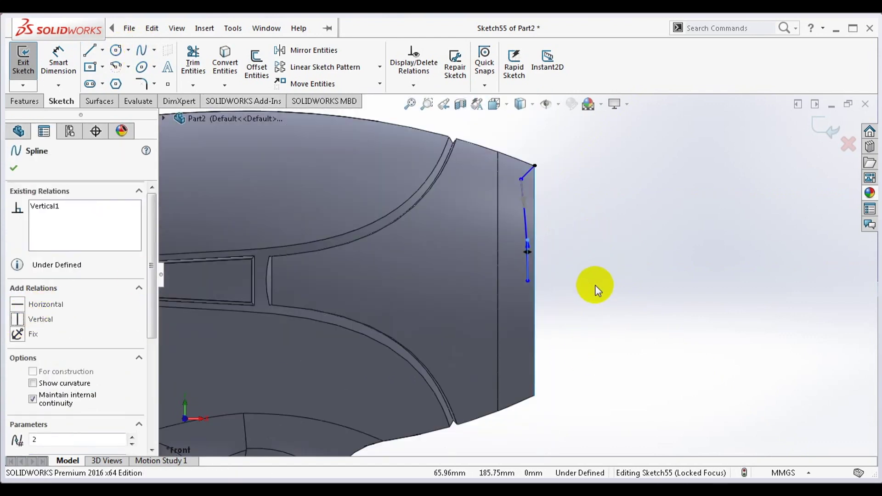
Step: Add a horizontal axis line at the spline's bottom and exit the sketch
{"action": "key", "text": "l"}
{"action": "scroll", "coordinate": [528, 239], "scroll_direction": "down", "scroll_amount": 3}
{"action": "left_click", "coordinate": [506, 243]}
{"action": "left_click", "coordinate": [548, 242]}
{"action": "right_click", "coordinate": [548, 243]}
{"action": "left_click", "coordinate": [572, 161]}
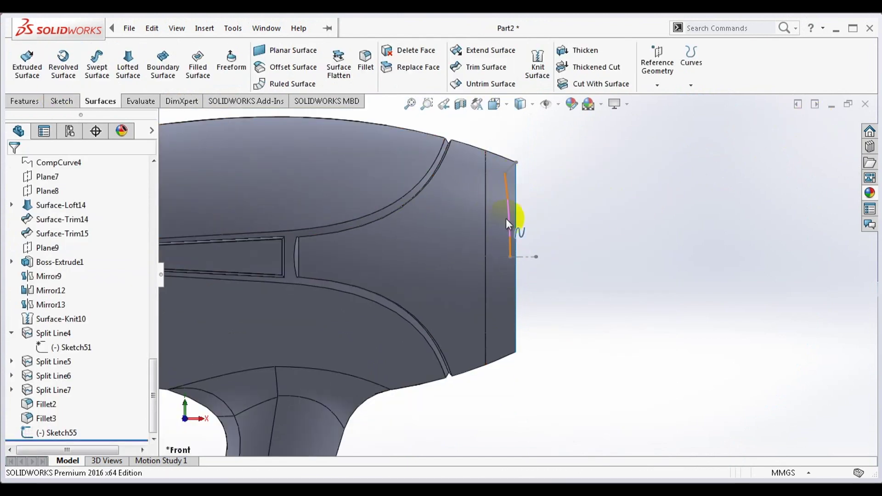
Step: Revolve the Sketch55 profile 360° about Line4 into Surface-Revolve1
{"action": "left_click", "coordinate": [63, 65]}
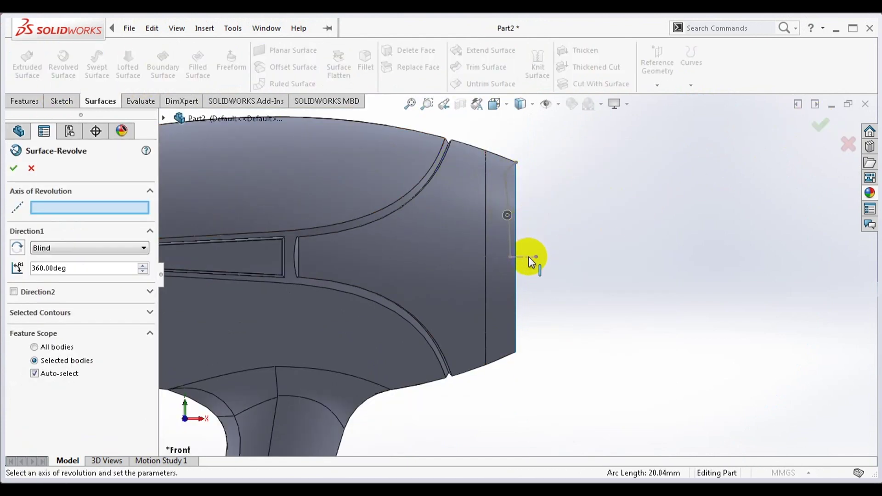
{"action": "left_click", "coordinate": [528, 256]}
{"action": "scroll", "coordinate": [596, 216], "scroll_direction": "up", "scroll_amount": 3}
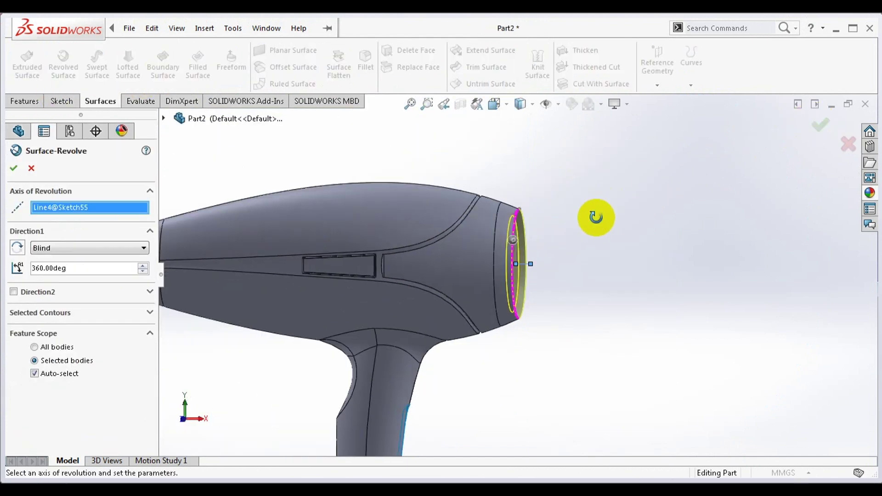
{"action": "mouse_move", "coordinate": [596, 217]}
{"action": "middle_mouse_down"}
{"action": "mouse_move", "coordinate": [554, 228]}
{"action": "mouse_move", "coordinate": [574, 247]}
{"action": "mouse_move", "coordinate": [523, 212]}
{"action": "mouse_move", "coordinate": [499, 242]}
{"action": "mouse_move", "coordinate": [588, 270]}
{"action": "mouse_move", "coordinate": [627, 311]}
{"action": "mouse_move", "coordinate": [581, 309]}
{"action": "mouse_move", "coordinate": [571, 288]}
{"action": "middle_mouse_up"}
{"action": "left_click", "coordinate": [820, 124]}
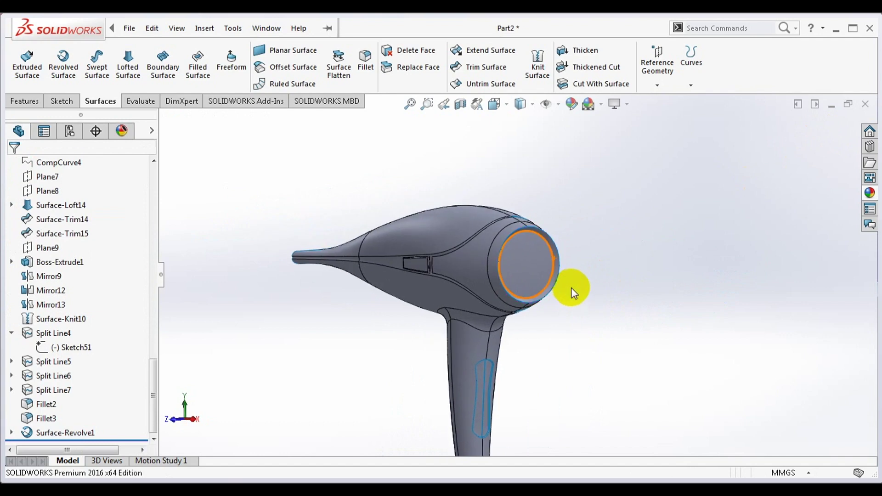
{"action": "middle_click", "coordinate": [693, 200]}
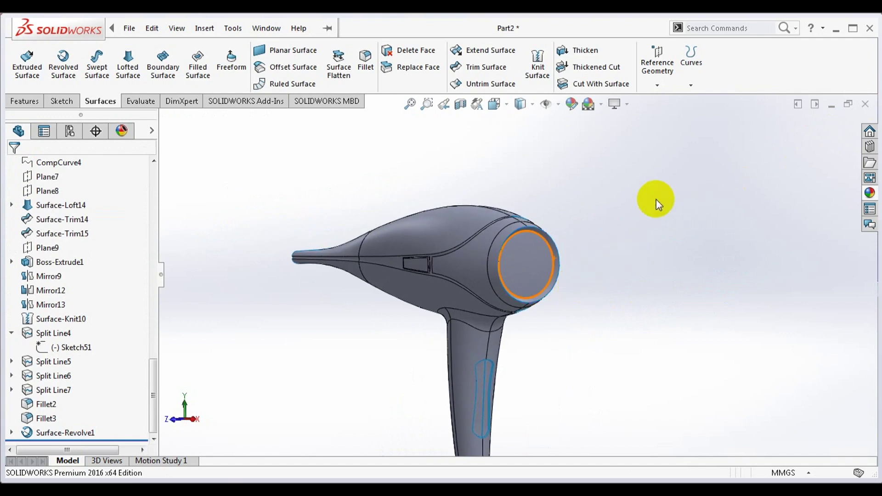
{"action": "scroll", "coordinate": [529, 267], "scroll_direction": "down", "scroll_amount": 5}
{"action": "scroll", "coordinate": [417, 216], "scroll_direction": "down", "scroll_amount": 5}
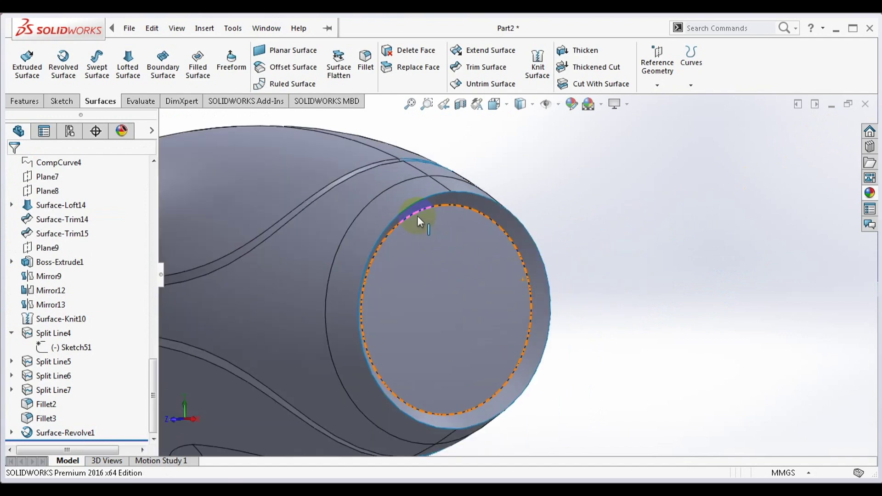
{"action": "left_click", "coordinate": [412, 204]}
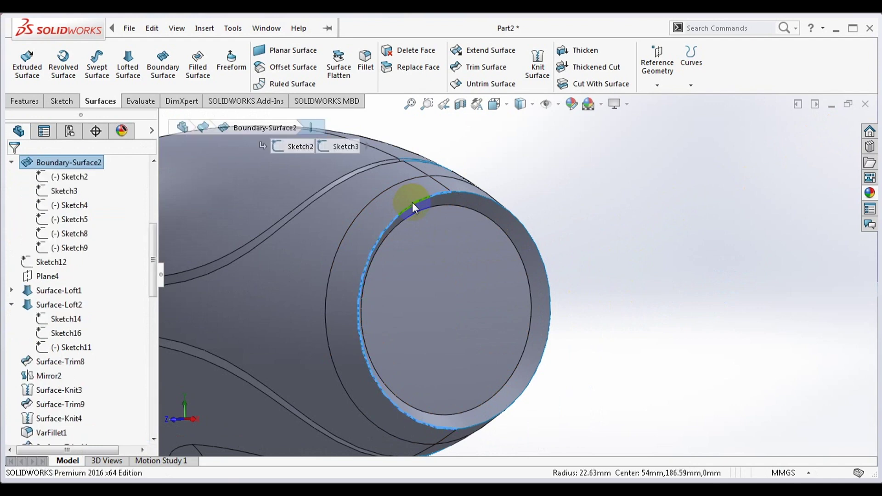
{"action": "left_click", "coordinate": [589, 208]}
{"action": "scroll", "coordinate": [641, 234], "scroll_direction": "up", "scroll_amount": 2}
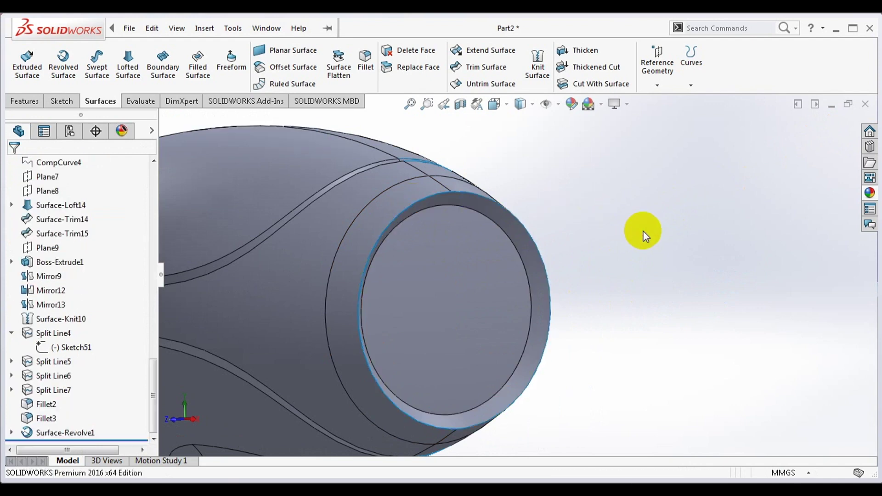
{"action": "scroll", "coordinate": [641, 239], "scroll_direction": "up", "scroll_amount": 3}
{"action": "scroll", "coordinate": [640, 238], "scroll_direction": "up", "scroll_amount": 3}
{"action": "scroll", "coordinate": [599, 326], "scroll_direction": "up", "scroll_amount": 2}
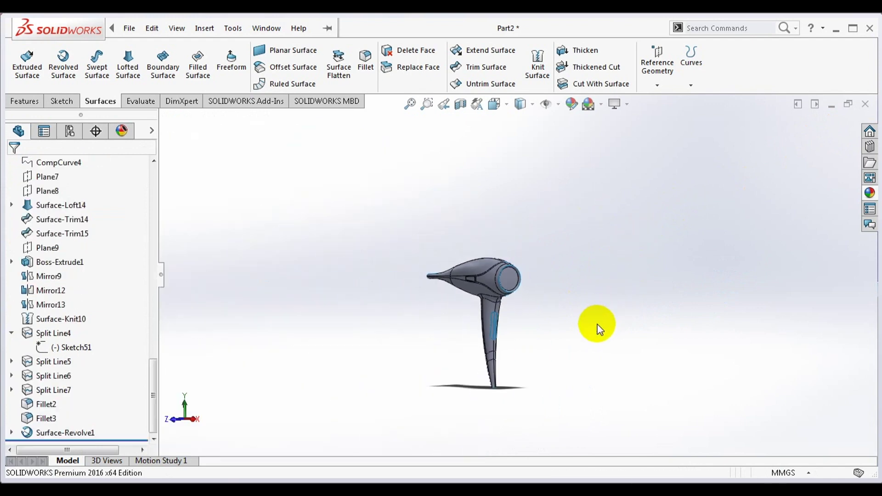
{"action": "scroll", "coordinate": [537, 373], "scroll_direction": "down", "scroll_amount": 3}
{"action": "mouse_move", "coordinate": [529, 192]}
{"action": "middle_mouse_down"}
{"action": "mouse_move", "coordinate": [638, 177]}
{"action": "mouse_move", "coordinate": [649, 191]}
{"action": "mouse_move", "coordinate": [578, 177]}
{"action": "mouse_move", "coordinate": [555, 205]}
{"action": "mouse_move", "coordinate": [521, 210]}
{"action": "middle_mouse_up"}
{"action": "scroll", "coordinate": [423, 186], "scroll_direction": "down", "scroll_amount": 2}
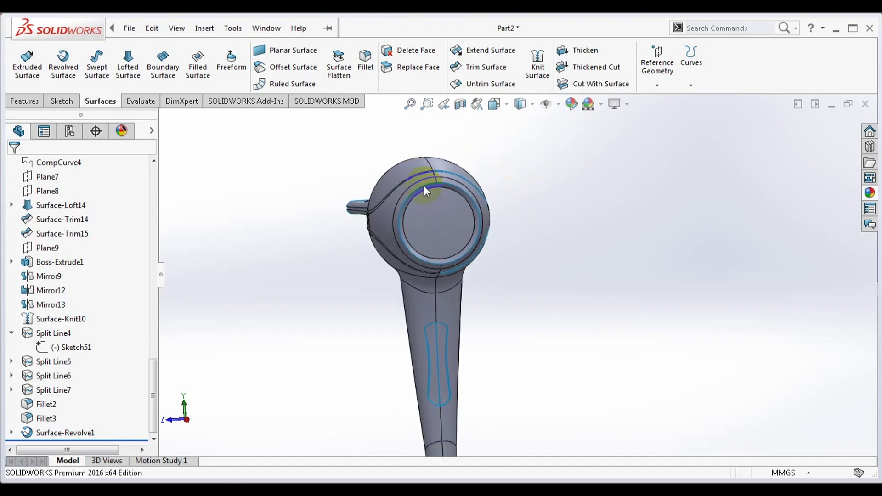
{"action": "scroll", "coordinate": [450, 231], "scroll_direction": "down", "scroll_amount": 3}
{"action": "scroll", "coordinate": [475, 253], "scroll_direction": "down", "scroll_amount": 3}
{"action": "left_click", "coordinate": [479, 255]}
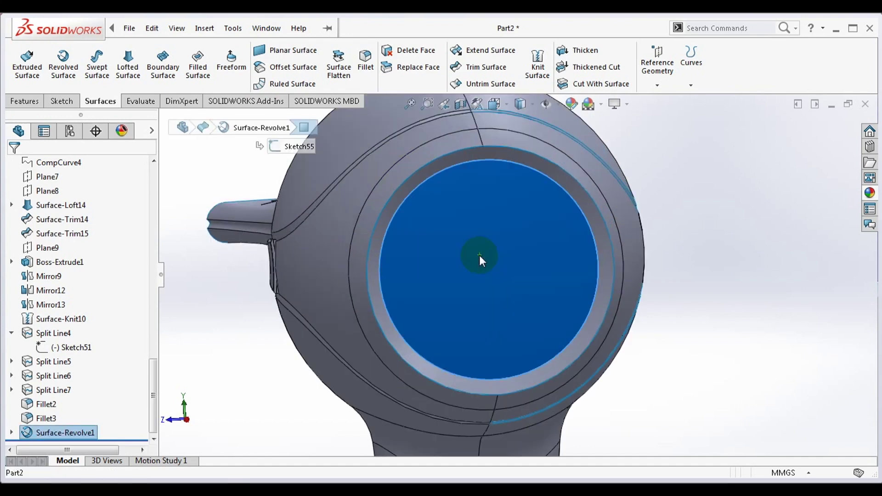
{"action": "left_click", "coordinate": [740, 238]}
{"action": "scroll", "coordinate": [731, 239], "scroll_direction": "up", "scroll_amount": 2}
{"action": "scroll", "coordinate": [671, 242], "scroll_direction": "up", "scroll_amount": 1}
{"action": "key", "text": "shift+Right"}
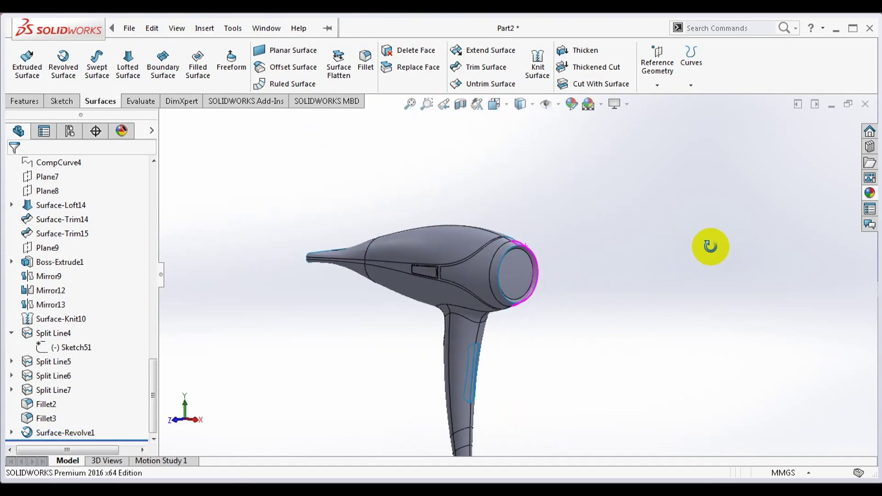
{"action": "mouse_move", "coordinate": [157, 364]}
{"action": "left_mouse_down"}
{"action": "mouse_move", "coordinate": [156, 230]}
{"action": "mouse_move", "coordinate": [137, 210]}
{"action": "left_mouse_up"}
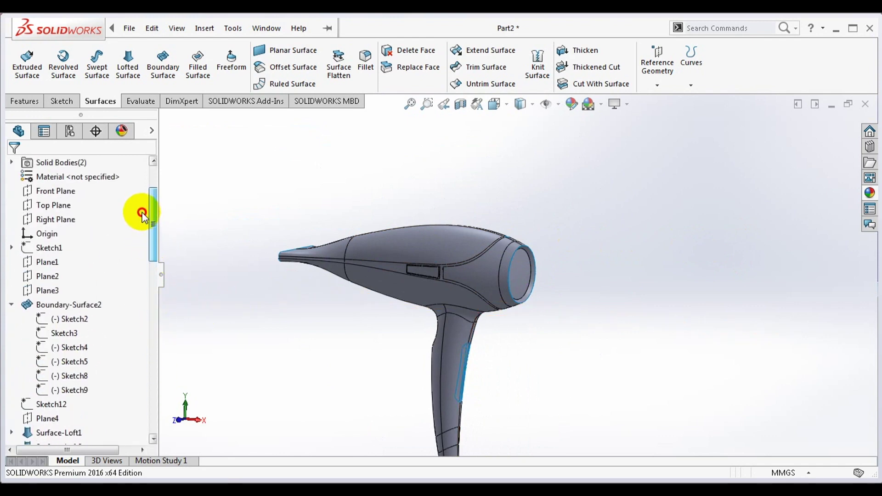
Step: Start a sketch on Plane1 with a Ø2 mm circle at the face centre
{"action": "left_click", "coordinate": [47, 265]}
{"action": "right_click", "coordinate": [47, 265]}
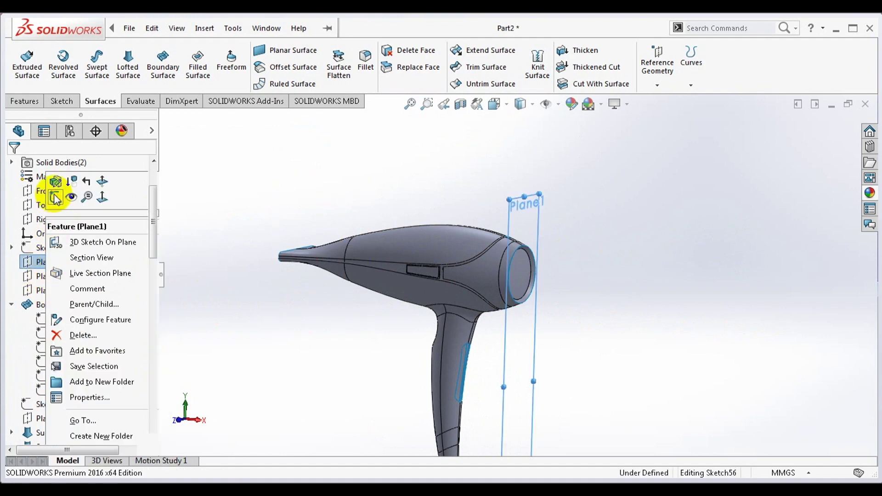
{"action": "left_click", "coordinate": [52, 181]}
{"action": "scroll", "coordinate": [512, 216], "scroll_direction": "down", "scroll_amount": 5}
{"action": "left_click", "coordinate": [116, 49]}
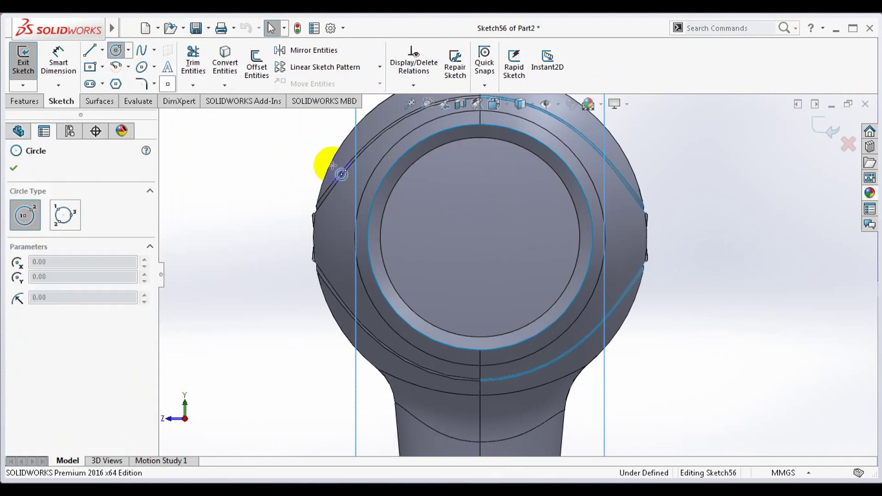
{"action": "left_click", "coordinate": [497, 242]}
{"action": "key", "text": "Escape"}
{"action": "scroll", "coordinate": [517, 256], "scroll_direction": "down", "scroll_amount": 5}
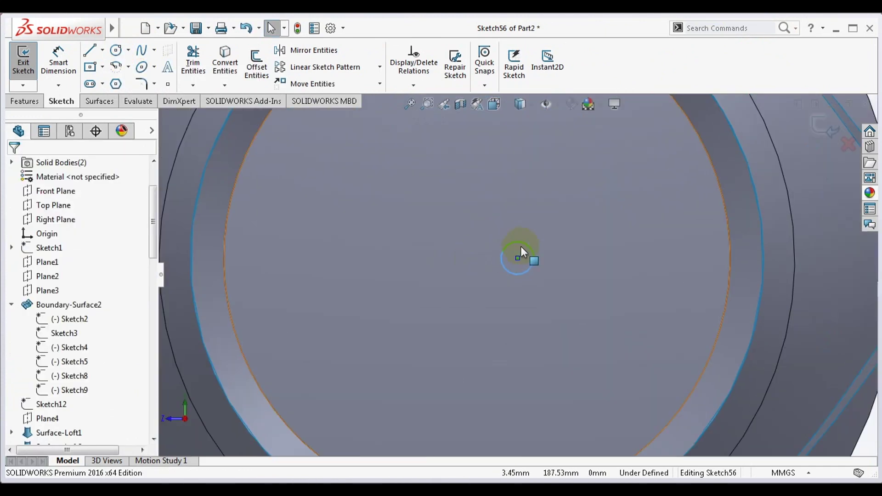
{"action": "left_click", "coordinate": [521, 251]}
{"action": "left_click", "coordinate": [570, 268]}
{"action": "scroll", "coordinate": [519, 267], "scroll_direction": "up", "scroll_amount": 5}
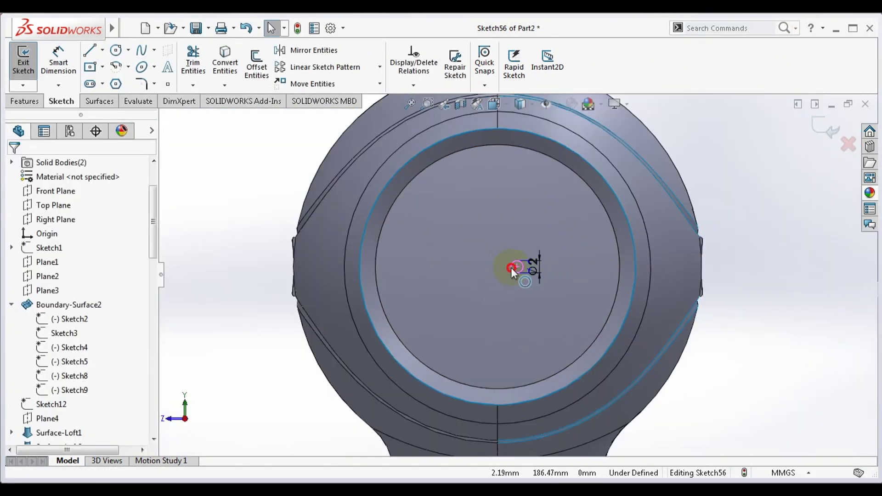
{"action": "left_click", "coordinate": [513, 269]}
{"action": "key", "text": "Escape"}
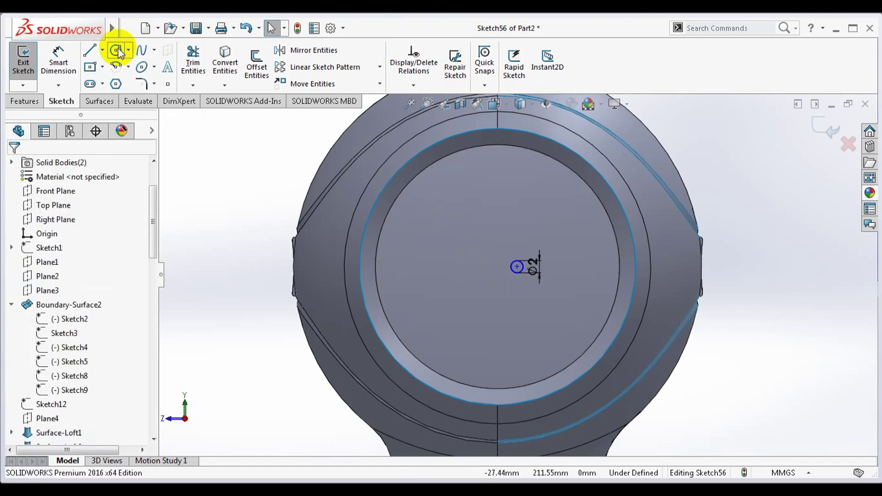
Step: Draw a second Ø2 mm circle beside the first
{"action": "left_click", "coordinate": [118, 51]}
{"action": "scroll", "coordinate": [459, 264], "scroll_direction": "down", "scroll_amount": 5}
{"action": "left_click", "coordinate": [548, 272]}
{"action": "left_click", "coordinate": [552, 220]}
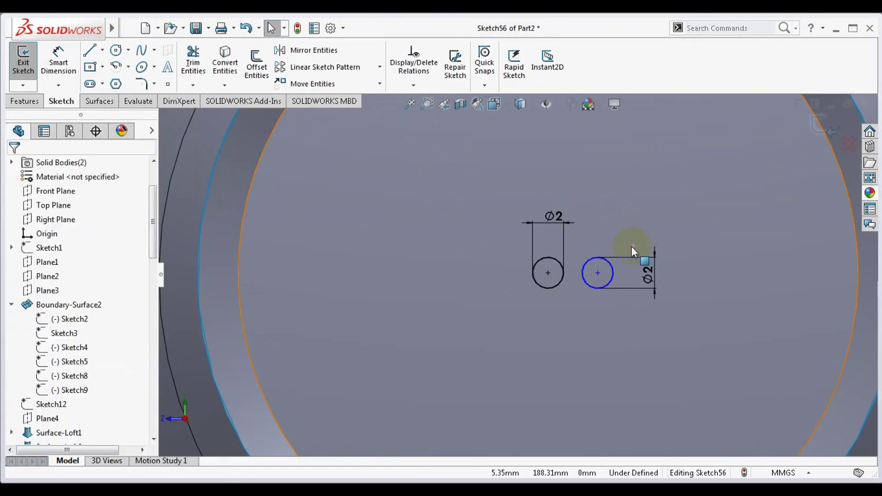
{"action": "right_click", "coordinate": [533, 272]}
{"action": "key", "text": "Escape"}
Step: Linear-pattern the right circle into a row of five circles spaced 3.5 mm
{"action": "left_click", "coordinate": [612, 273]}
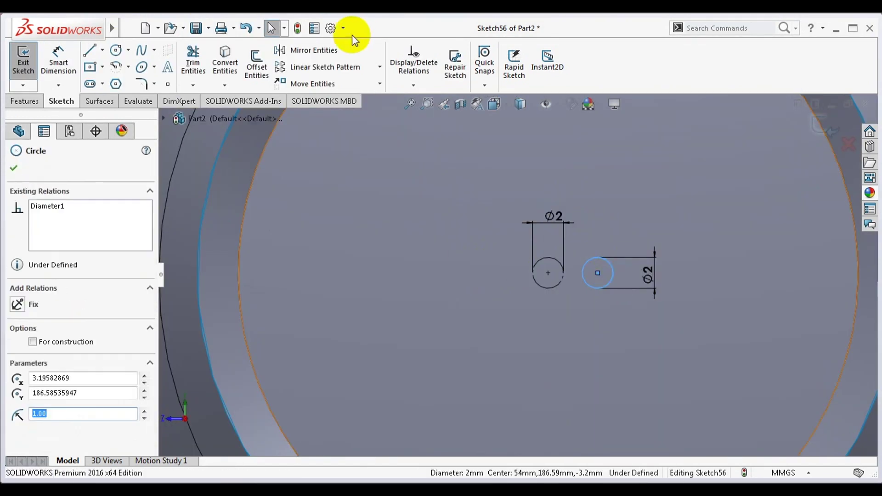
{"action": "left_click", "coordinate": [324, 67]}
{"action": "double_click", "coordinate": [59, 225]}
{"action": "type", "text": "5mm"}
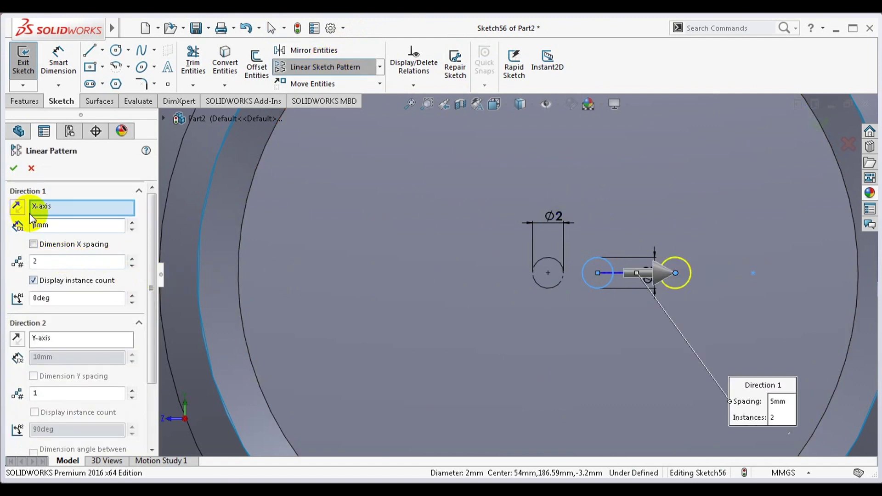
{"action": "type", "text": "4"}
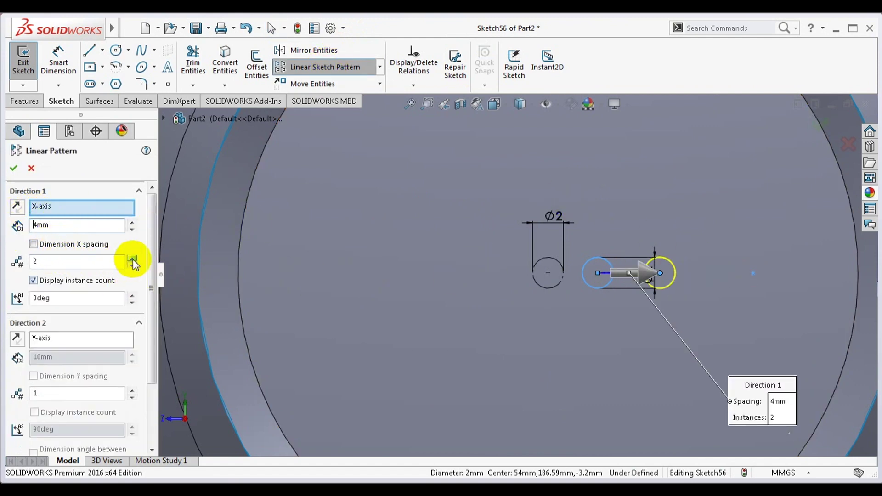
{"action": "left_click", "coordinate": [133, 259]}
{"action": "left_click", "coordinate": [133, 259]}
{"action": "left_click_drag", "start_coordinate": [52, 225], "coordinate": [21, 225]}
{"action": "type", "text": "3.5"}
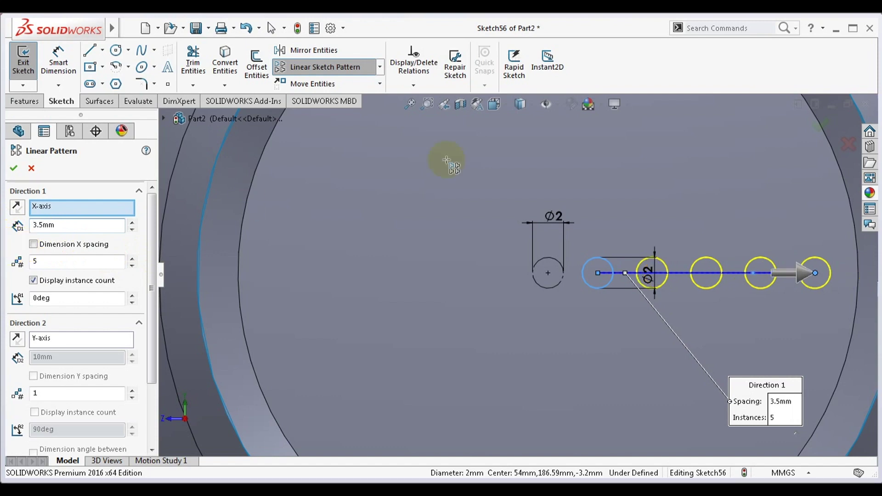
{"action": "key", "text": "Return"}
Step: Dimension the gap between the centre circle and first row circle as 3.50 mm
{"action": "left_click", "coordinate": [597, 272]}
{"action": "left_click", "coordinate": [590, 289]}
{"action": "left_click", "coordinate": [548, 272]}
{"action": "left_click", "coordinate": [580, 304]}
{"action": "type", "text": "3"}
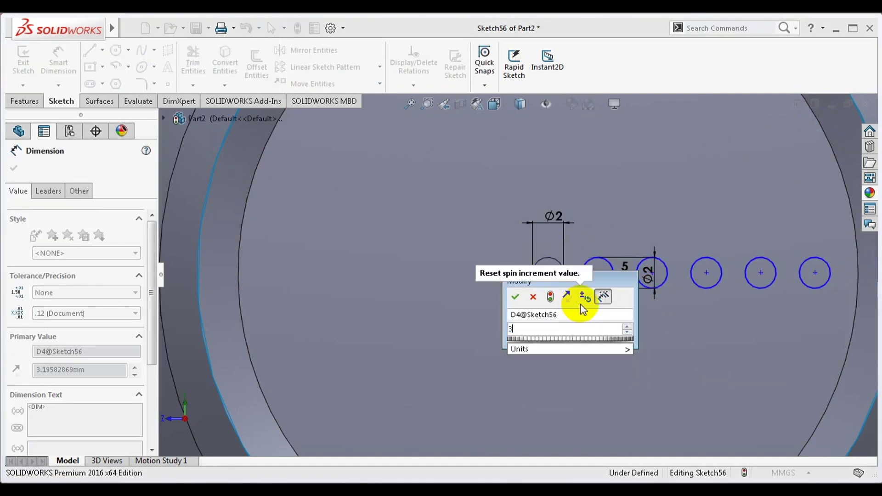
{"action": "type", "text": ".5"}
{"action": "key", "text": "Return"}
{"action": "scroll", "coordinate": [524, 276], "scroll_direction": "up", "scroll_amount": 5}
Step: Attempt a circular pattern of the first row circle, then abandon it
{"action": "left_click", "coordinate": [567, 265]}
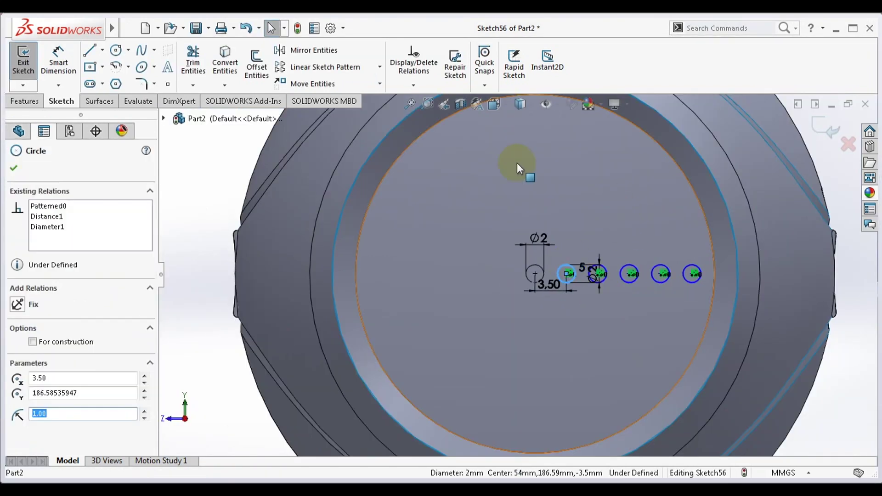
{"action": "left_click", "coordinate": [380, 66]}
{"action": "left_click", "coordinate": [322, 89]}
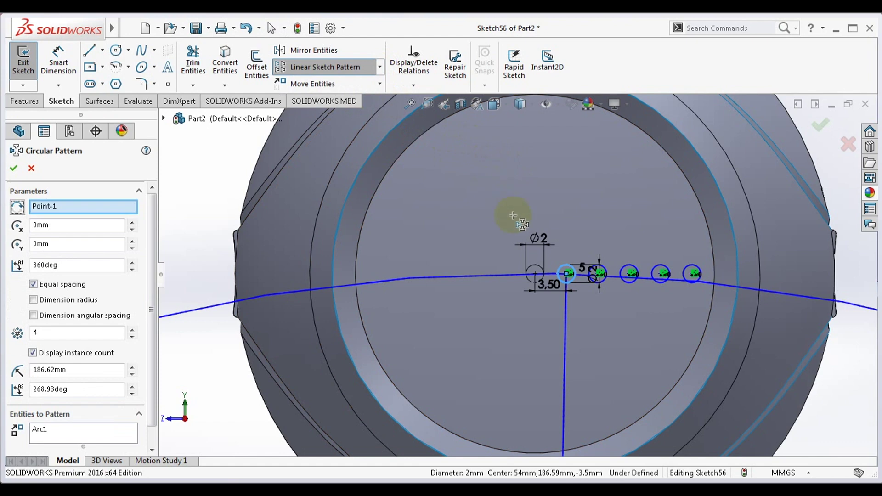
{"action": "left_click", "coordinate": [536, 276]}
{"action": "left_click", "coordinate": [557, 252]}
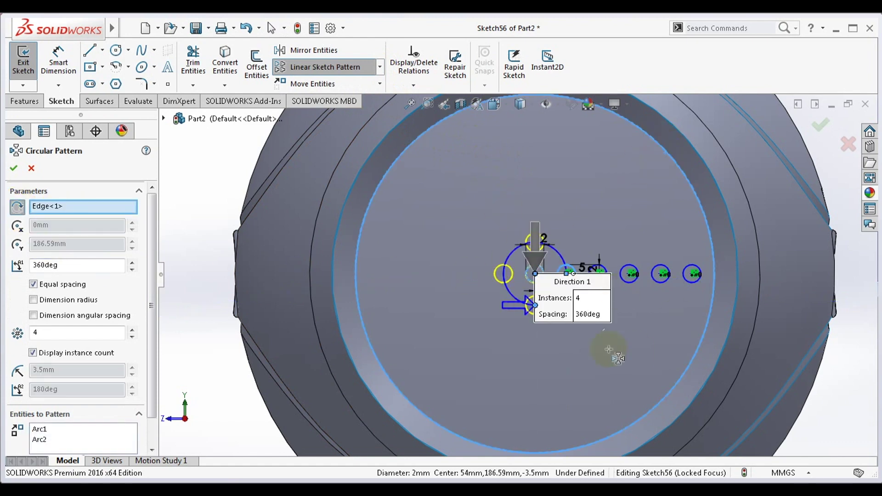
{"action": "left_click", "coordinate": [132, 330]}
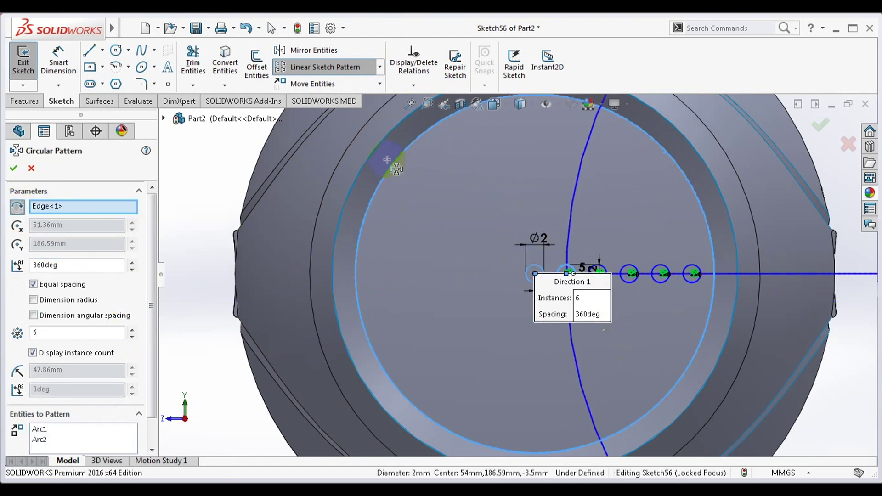
{"action": "left_click", "coordinate": [401, 158]}
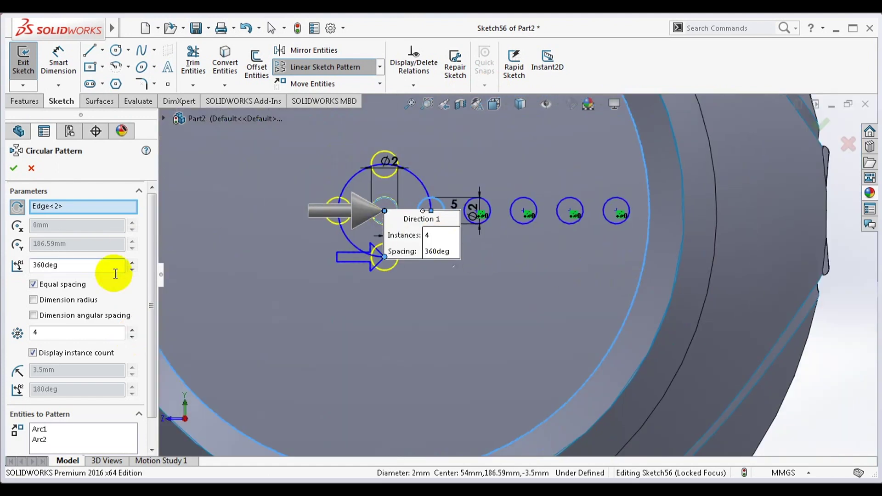
{"action": "left_click", "coordinate": [423, 197]}
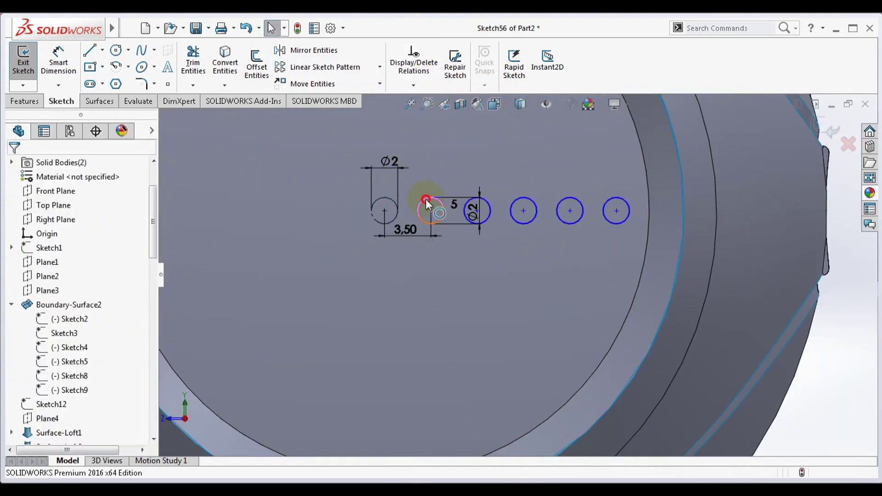
Step: Circular-pattern the first row circle six times around the centre circle
{"action": "left_click", "coordinate": [379, 67]}
{"action": "left_click", "coordinate": [317, 87]}
{"action": "left_click", "coordinate": [431, 215]}
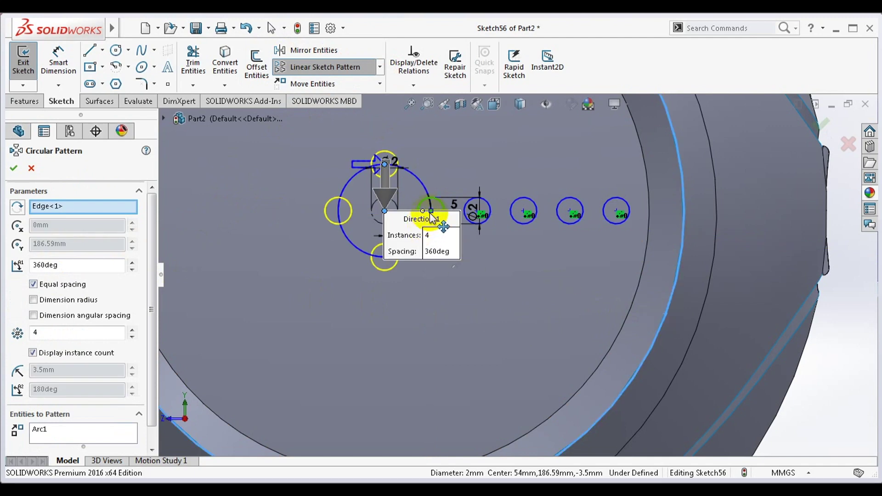
{"action": "left_click", "coordinate": [132, 329]}
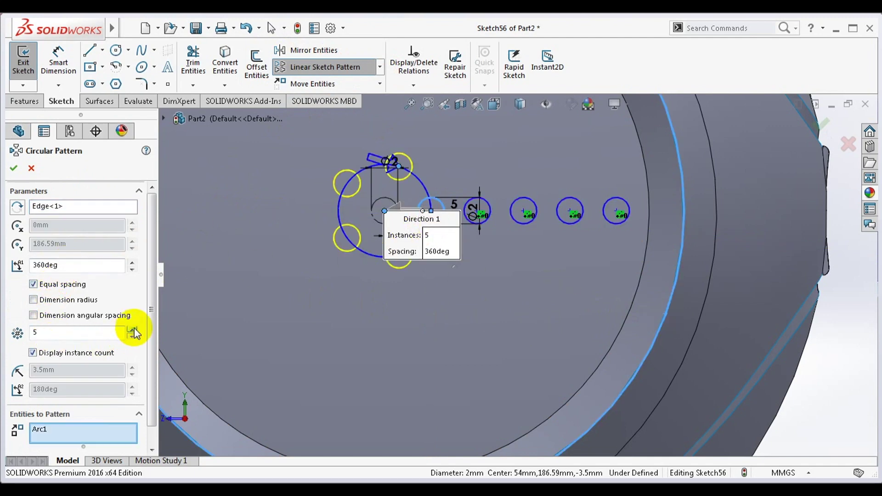
{"action": "left_click", "coordinate": [270, 26]}
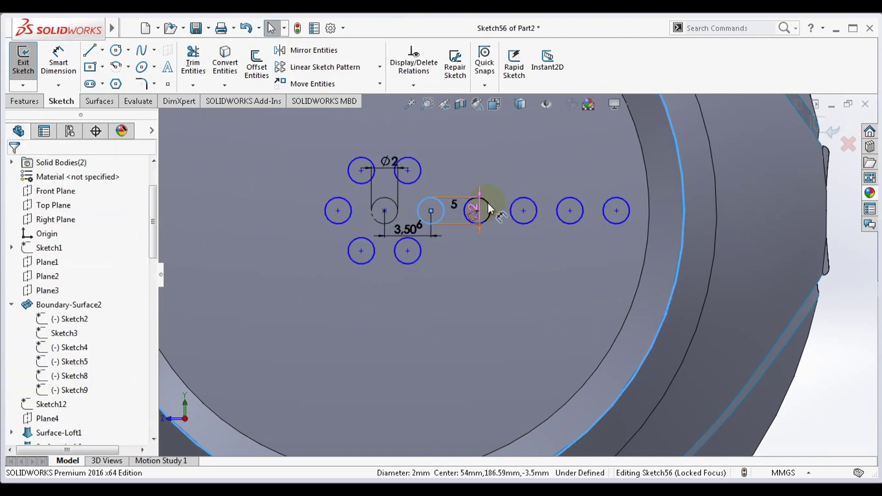
Step: Circular-pattern the second row circle into a ring of 12 around the centre
{"action": "left_click", "coordinate": [489, 216]}
{"action": "left_click", "coordinate": [380, 67]}
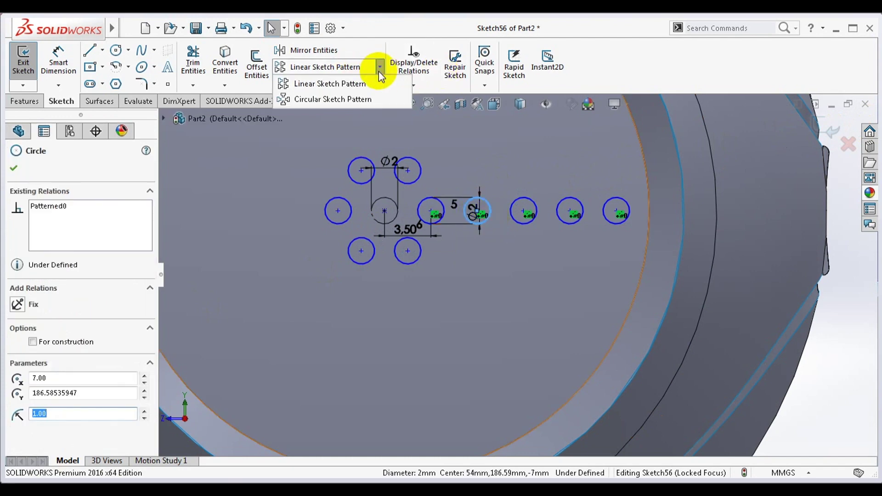
{"action": "left_click", "coordinate": [322, 99]}
{"action": "left_click", "coordinate": [373, 216]}
{"action": "left_click", "coordinate": [132, 330]}
{"action": "left_click", "coordinate": [678, 294]}
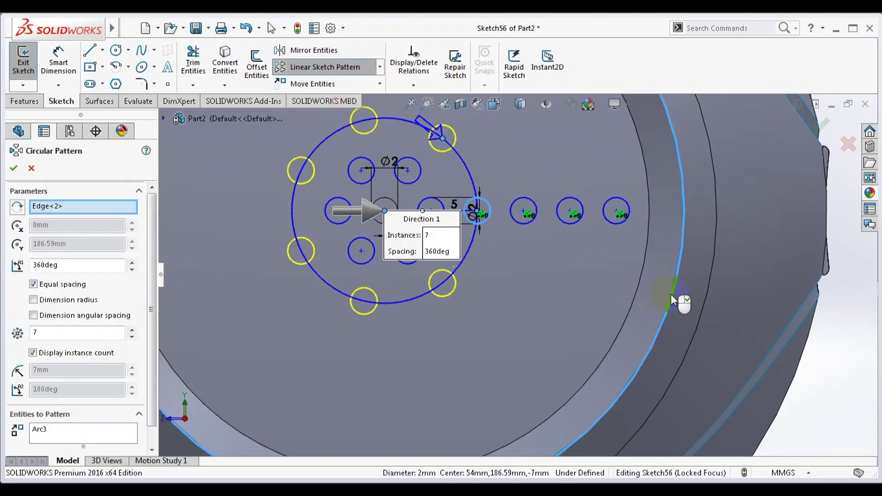
{"action": "type", "text": "10"}
{"action": "double_click", "coordinate": [33, 333]}
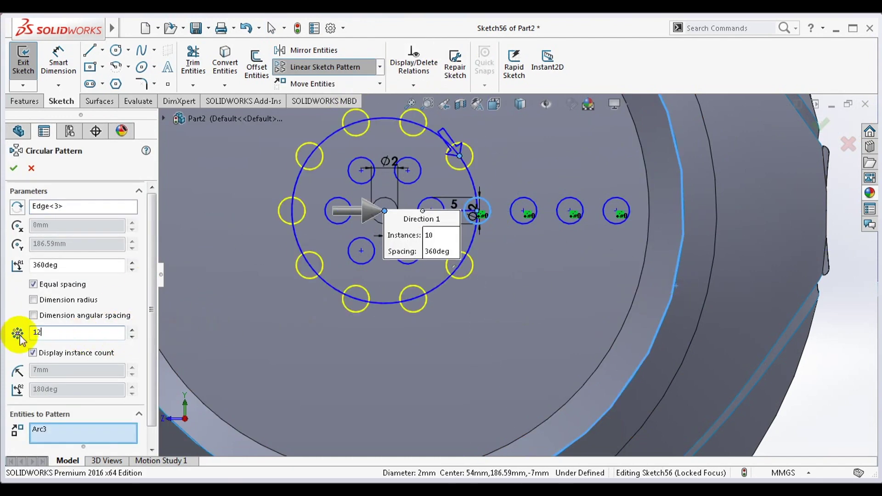
{"action": "type", "text": "12"}
{"action": "key", "text": "Return"}
{"action": "scroll", "coordinate": [516, 256], "scroll_direction": "up", "scroll_amount": 3}
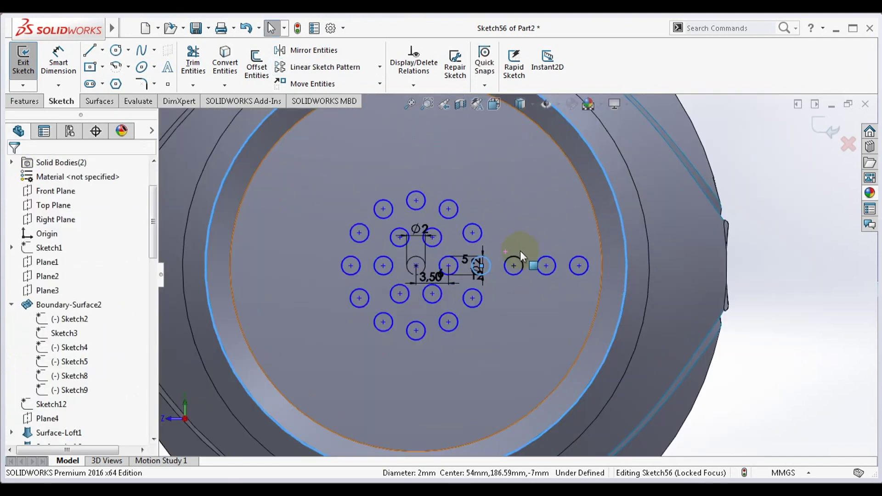
Step: Add rings of 17 and 22 circles from the third and fourth row circles
{"action": "left_click", "coordinate": [517, 256]}
{"action": "left_click", "coordinate": [379, 66]}
{"action": "left_click", "coordinate": [350, 98]}
{"action": "left_click", "coordinate": [209, 210]}
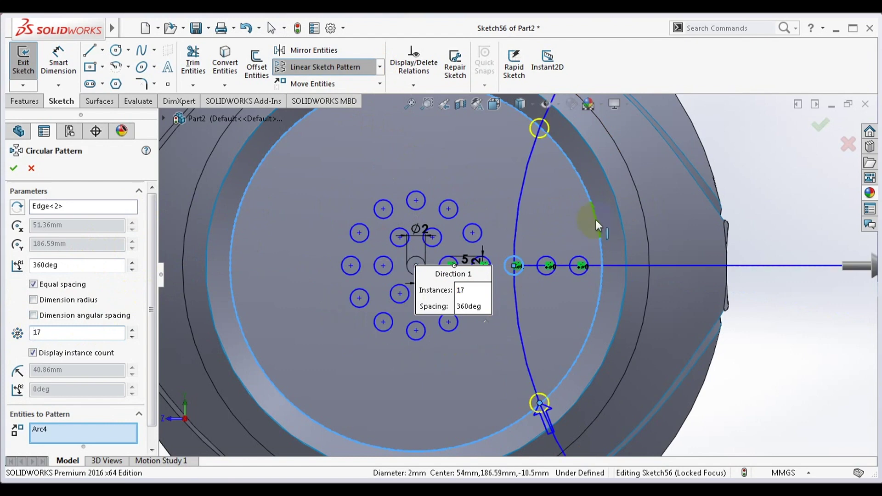
{"action": "left_click", "coordinate": [821, 125]}
{"action": "scroll", "coordinate": [534, 279], "scroll_direction": "down", "scroll_amount": 2}
{"action": "left_click", "coordinate": [531, 268]}
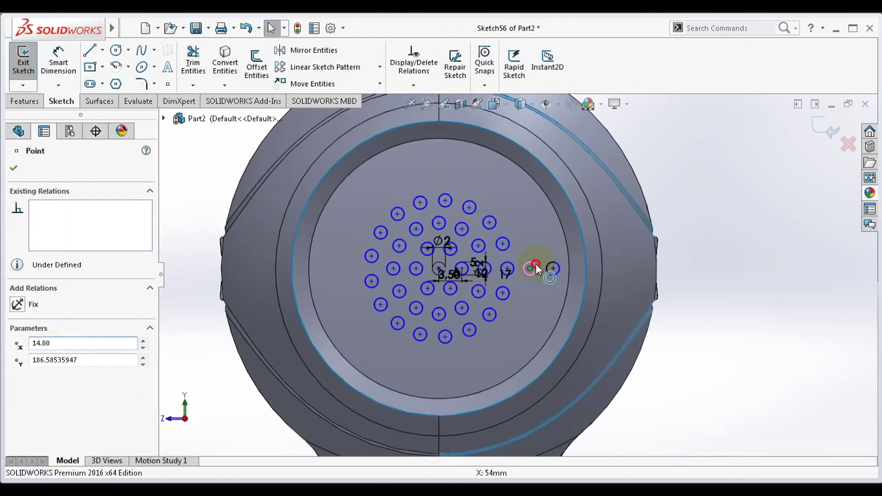
{"action": "left_click", "coordinate": [379, 67]}
{"action": "left_click", "coordinate": [324, 99]}
{"action": "left_click", "coordinate": [33, 333]}
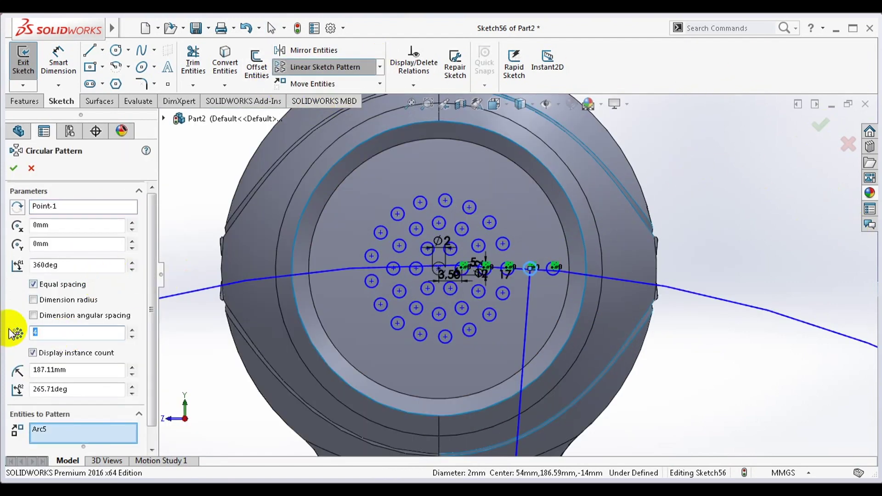
{"action": "type", "text": "22"}
{"action": "left_click", "coordinate": [821, 125]}
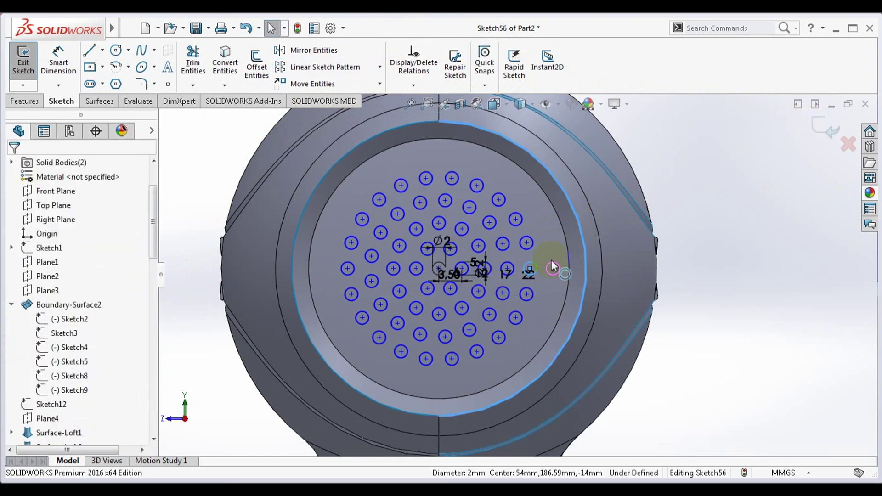
Step: Pattern the last row circle into the outer ring and close Sketch56
{"action": "left_click", "coordinate": [554, 268]}
{"action": "left_click", "coordinate": [380, 66]}
{"action": "left_click", "coordinate": [324, 99]}
{"action": "left_click", "coordinate": [528, 180]}
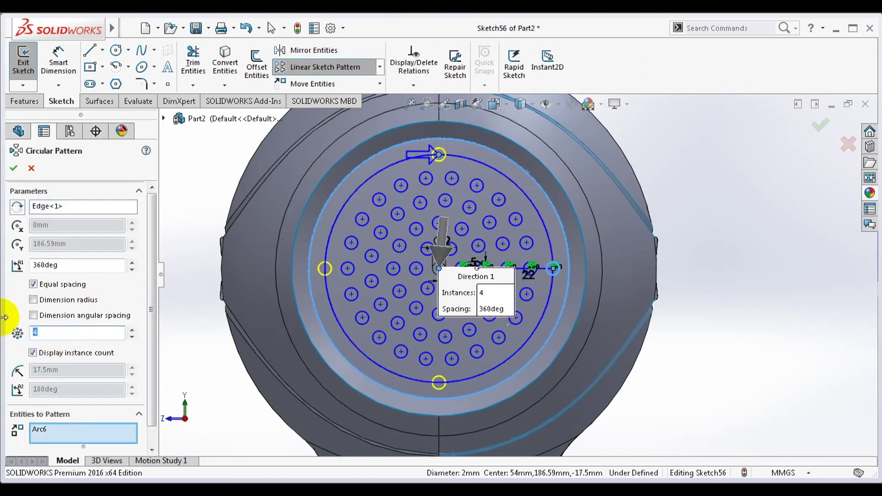
{"action": "left_click", "coordinate": [821, 125]}
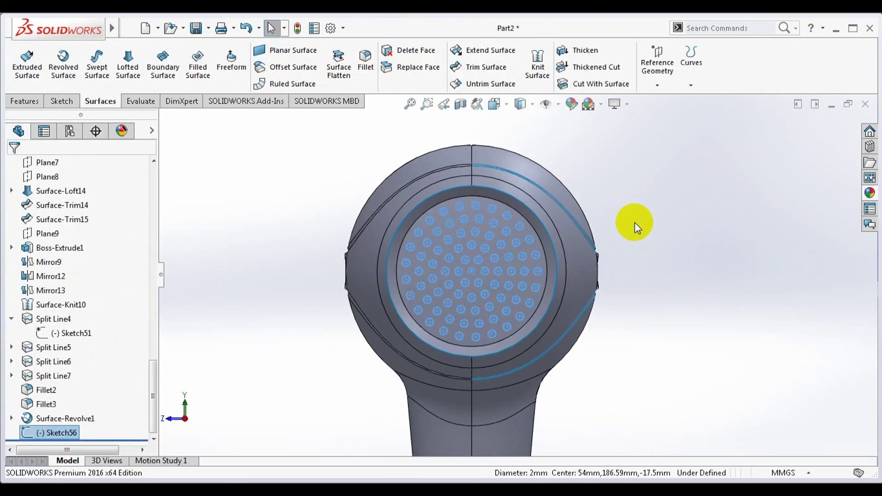
Step: Trim the front grille face with Sketch56, keeping the face so the circles become holes
{"action": "mouse_move", "coordinate": [640, 226]}
{"action": "middle_mouse_down"}
{"action": "mouse_move", "coordinate": [735, 216]}
{"action": "mouse_move", "coordinate": [689, 240]}
{"action": "mouse_move", "coordinate": [640, 242]}
{"action": "middle_mouse_up"}
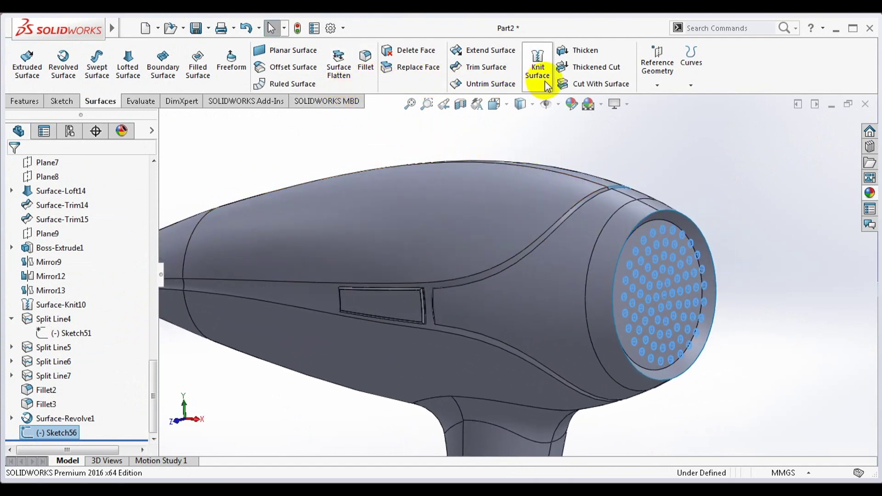
{"action": "left_click", "coordinate": [493, 75]}
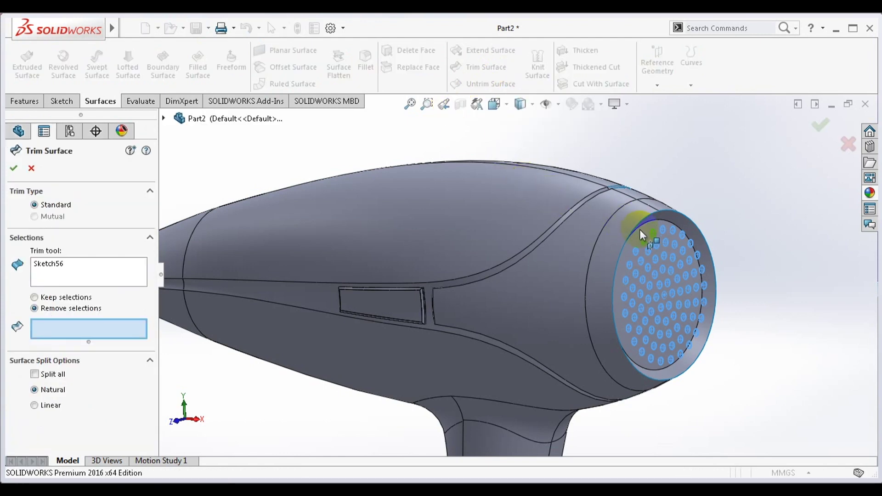
{"action": "left_click", "coordinate": [90, 328]}
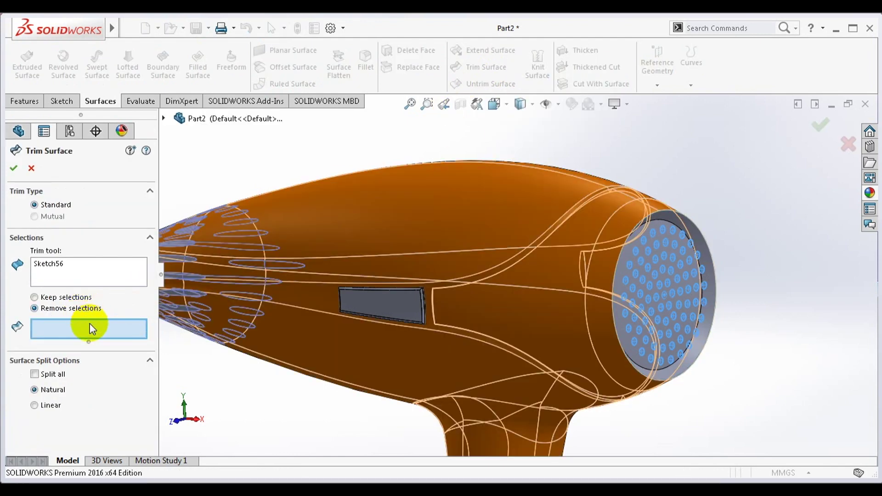
{"action": "left_click", "coordinate": [76, 299]}
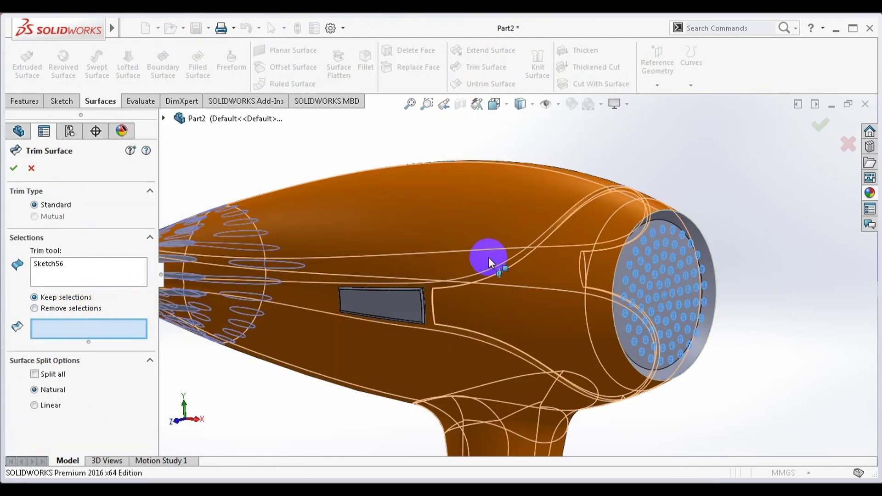
{"action": "left_click", "coordinate": [621, 278]}
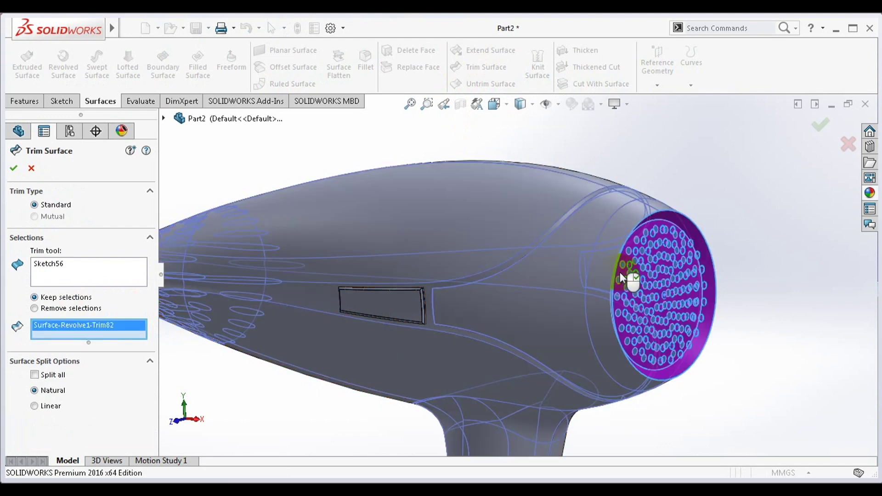
{"action": "left_click", "coordinate": [821, 125]}
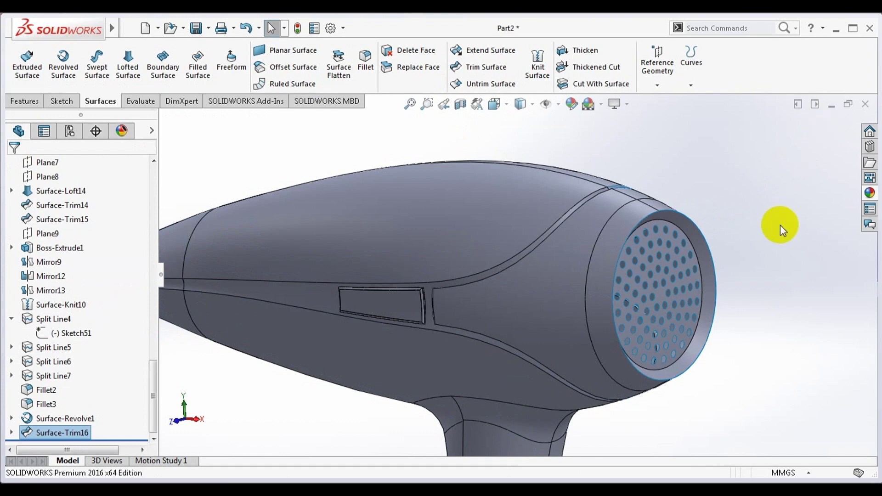
{"action": "mouse_move", "coordinate": [780, 229]}
{"action": "middle_mouse_down"}
{"action": "mouse_move", "coordinate": [729, 221]}
{"action": "mouse_move", "coordinate": [753, 205]}
{"action": "mouse_move", "coordinate": [772, 210]}
{"action": "mouse_move", "coordinate": [734, 229]}
{"action": "mouse_move", "coordinate": [760, 264]}
{"action": "middle_mouse_up"}
{"action": "scroll", "coordinate": [765, 214], "scroll_direction": "up", "scroll_amount": 3}
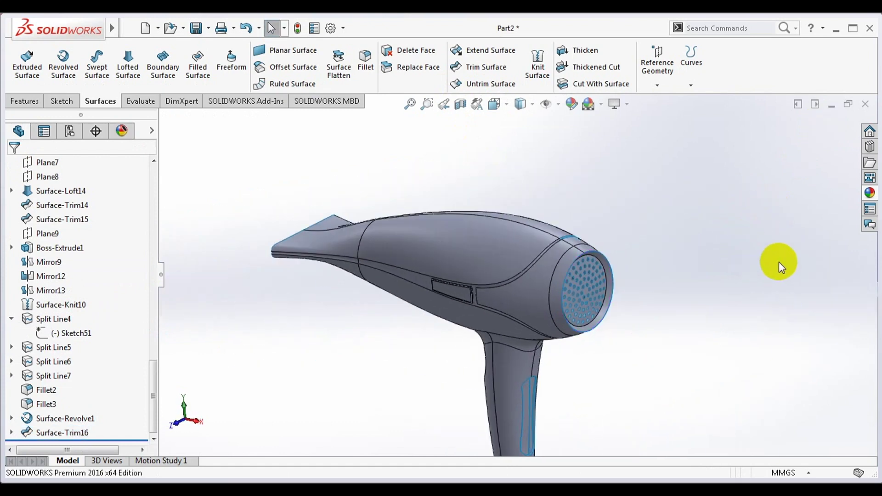
{"action": "scroll", "coordinate": [610, 297], "scroll_direction": "down", "scroll_amount": 3}
{"action": "scroll", "coordinate": [497, 237], "scroll_direction": "down", "scroll_amount": 3}
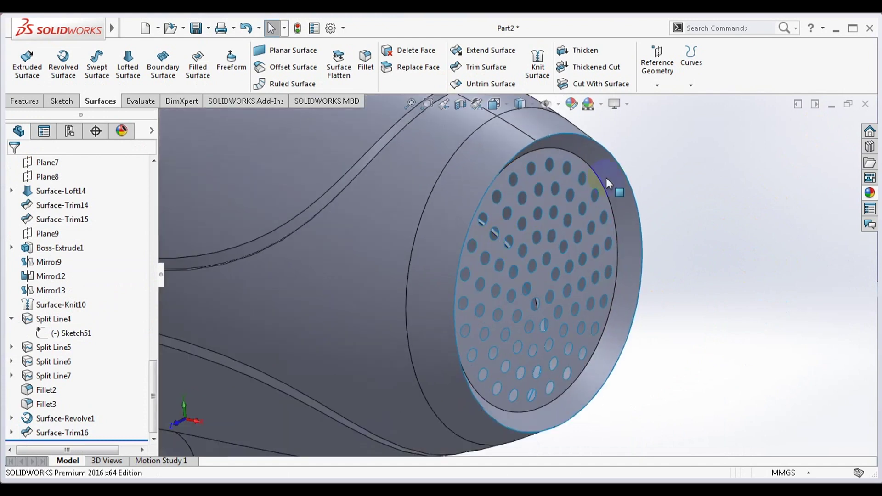
{"action": "scroll", "coordinate": [725, 211], "scroll_direction": "up", "scroll_amount": 3}
{"action": "mouse_move", "coordinate": [720, 231]}
{"action": "middle_mouse_down"}
{"action": "mouse_move", "coordinate": [685, 231]}
{"action": "mouse_move", "coordinate": [705, 207]}
{"action": "mouse_move", "coordinate": [716, 215]}
{"action": "mouse_move", "coordinate": [647, 234]}
{"action": "mouse_move", "coordinate": [602, 233]}
{"action": "mouse_move", "coordinate": [637, 227]}
{"action": "mouse_move", "coordinate": [622, 233]}
{"action": "mouse_move", "coordinate": [643, 214]}
{"action": "middle_mouse_up"}
{"action": "scroll", "coordinate": [637, 228], "scroll_direction": "up", "scroll_amount": 2}
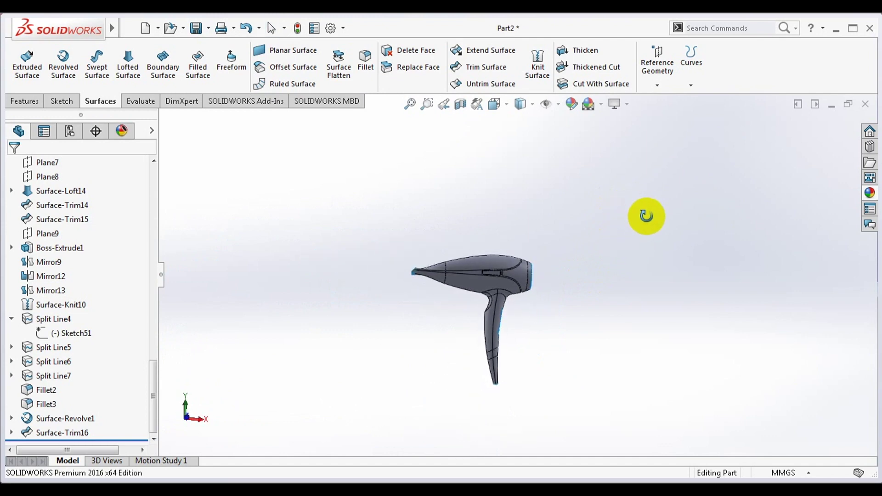
{"action": "scroll", "coordinate": [499, 270], "scroll_direction": "down", "scroll_amount": 3}
{"action": "left_click", "coordinate": [499, 272]}
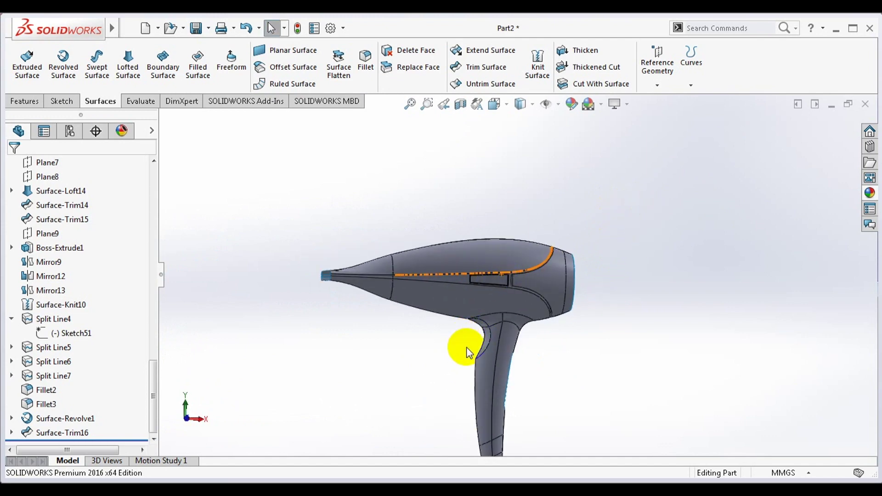
{"action": "mouse_move", "coordinate": [472, 343]}
{"action": "middle_mouse_down"}
{"action": "mouse_move", "coordinate": [473, 335]}
{"action": "mouse_move", "coordinate": [568, 320]}
{"action": "mouse_move", "coordinate": [570, 298]}
{"action": "middle_mouse_up"}
{"action": "left_click", "coordinate": [483, 344]}
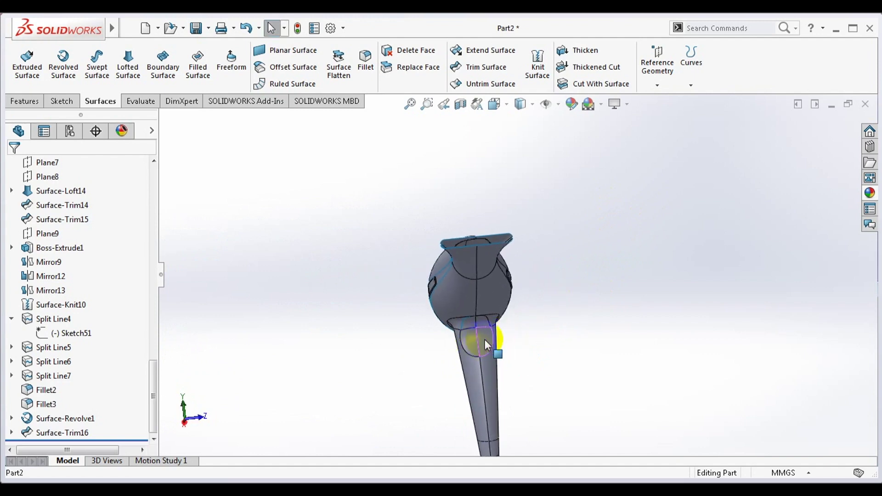
{"action": "scroll", "coordinate": [485, 339], "scroll_direction": "down", "scroll_amount": 3}
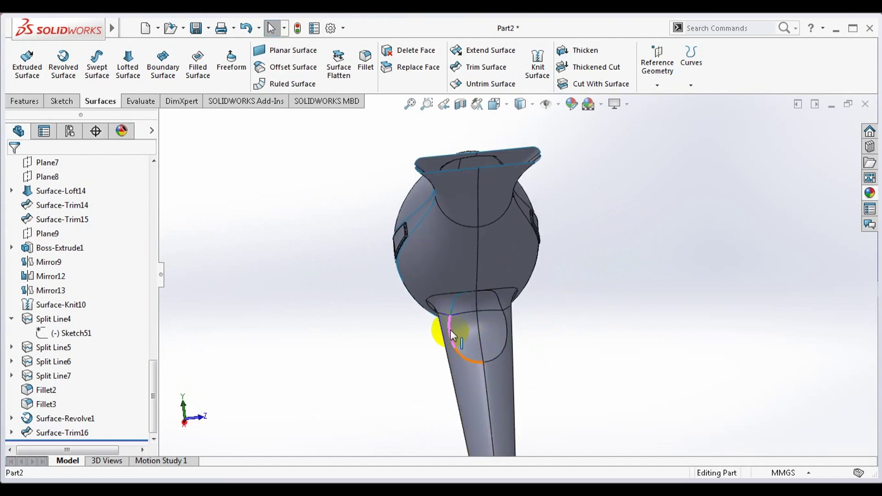
{"action": "middle_click_drag", "start_coordinate": [463, 335], "coordinate": [416, 383]}
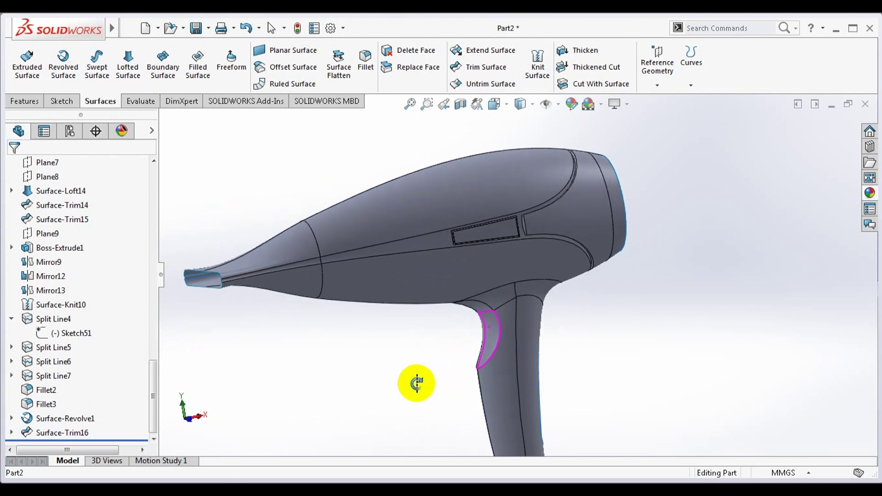
{"action": "mouse_move", "coordinate": [416, 383]}
{"action": "left_mouse_down"}
{"action": "mouse_move", "coordinate": [413, 367]}
{"action": "mouse_move", "coordinate": [427, 362]}
{"action": "left_mouse_up"}
{"action": "key", "text": "Escape"}
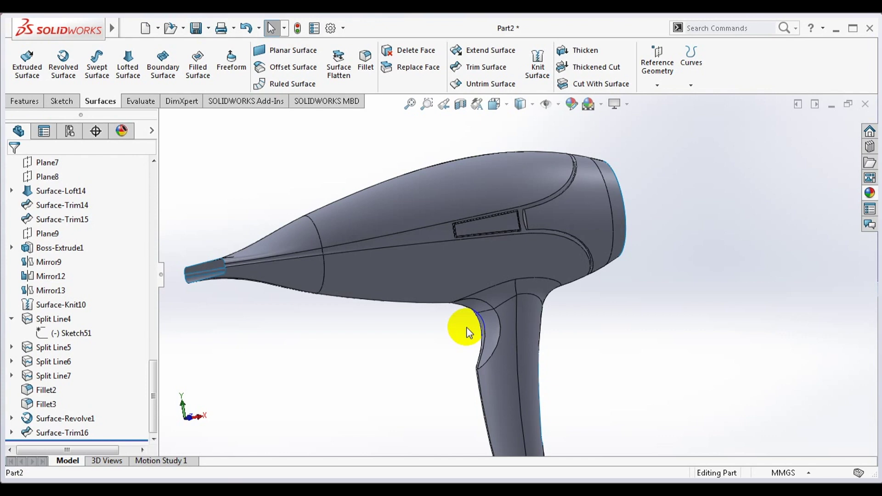
{"action": "left_click", "coordinate": [521, 104]}
Step: Switch the model to wireframe and orbit to show the whole dryer with its reference sketch
{"action": "left_click", "coordinate": [522, 153]}
{"action": "left_click_drag", "start_coordinate": [156, 366], "coordinate": [151, 228]}
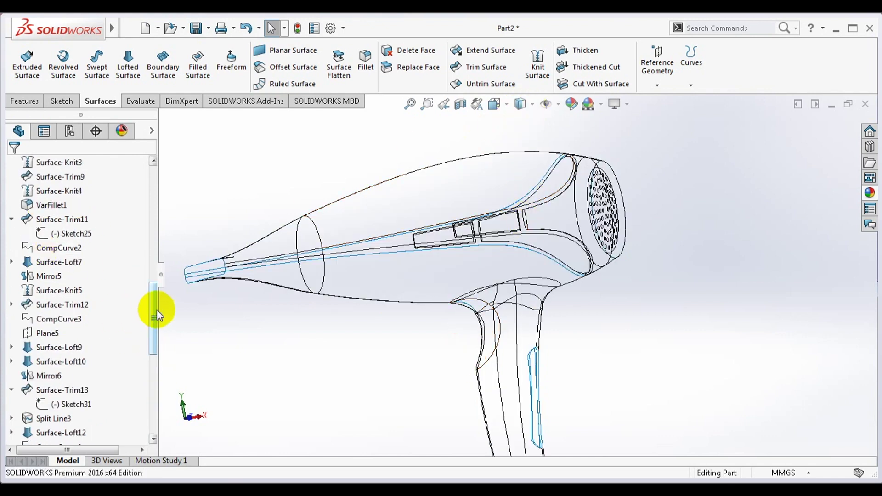
{"action": "right_click", "coordinate": [47, 233]}
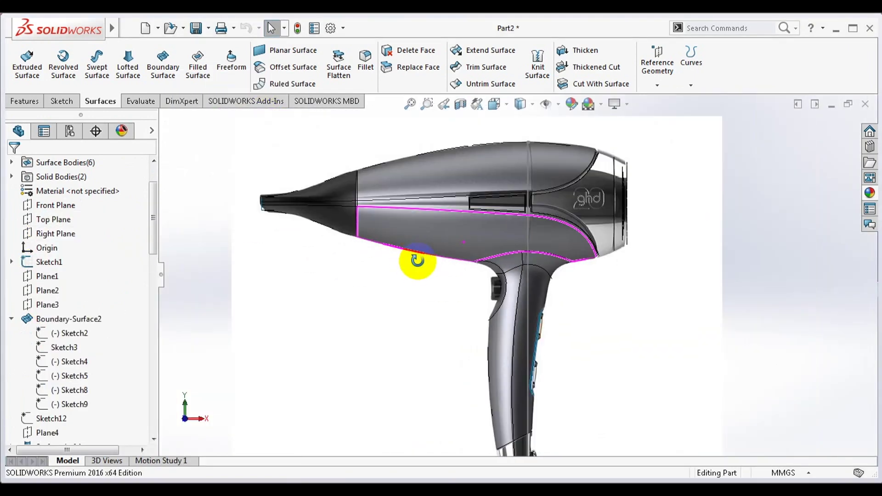
{"action": "middle_click_drag", "start_coordinate": [417, 261], "coordinate": [453, 265]}
{"action": "scroll", "coordinate": [453, 265], "scroll_direction": "up", "scroll_amount": 3}
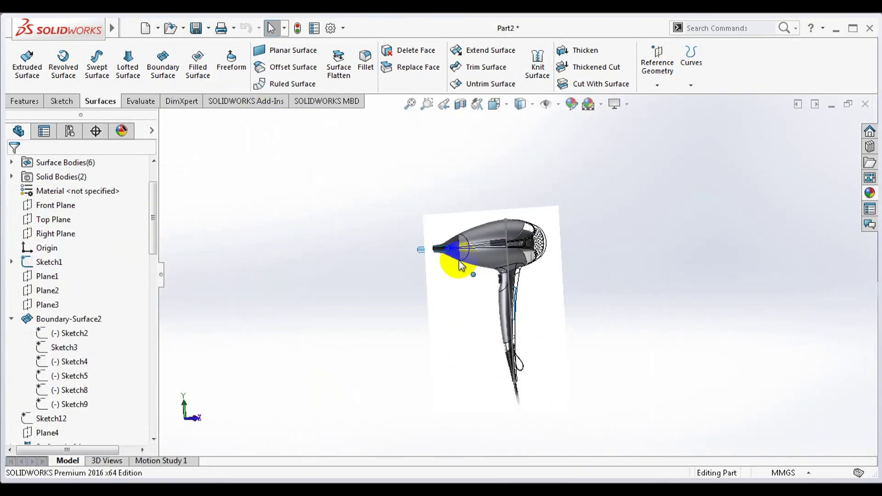
Step: Create Plane10 offset 15.00mm from the Right Plane, flipped to the opposite side
{"action": "left_click", "coordinate": [653, 82]}
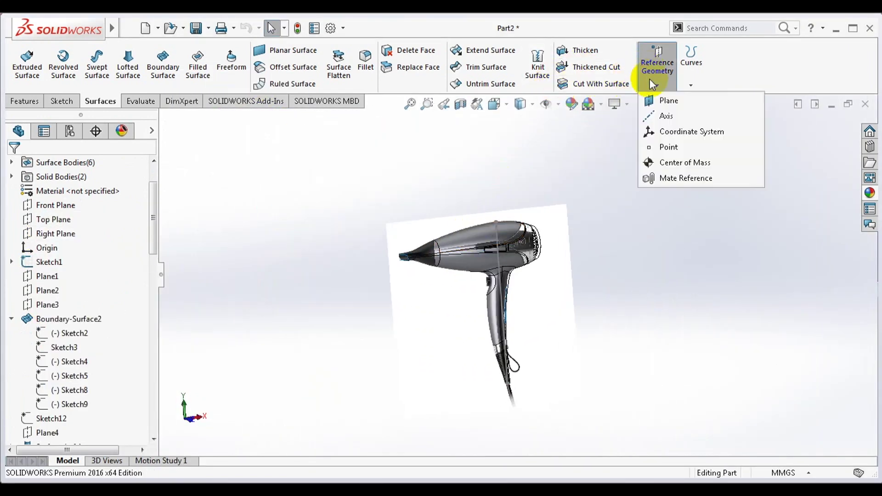
{"action": "left_click", "coordinate": [662, 100]}
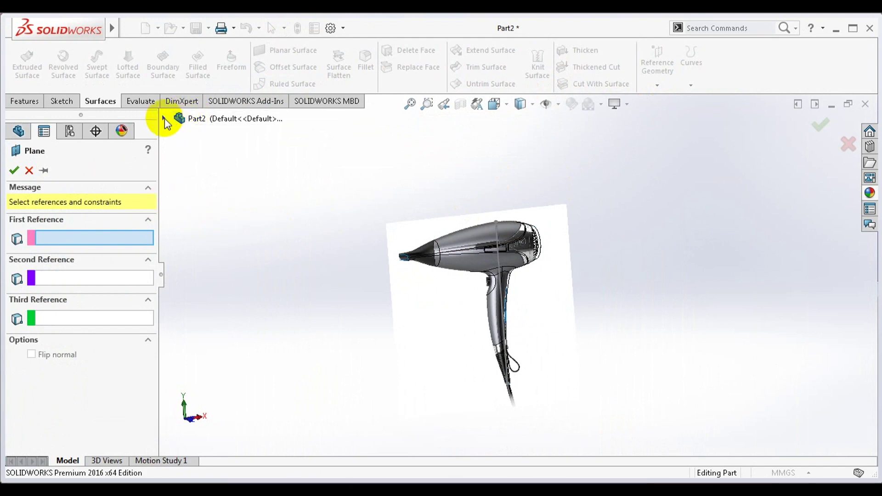
{"action": "left_click", "coordinate": [164, 118]}
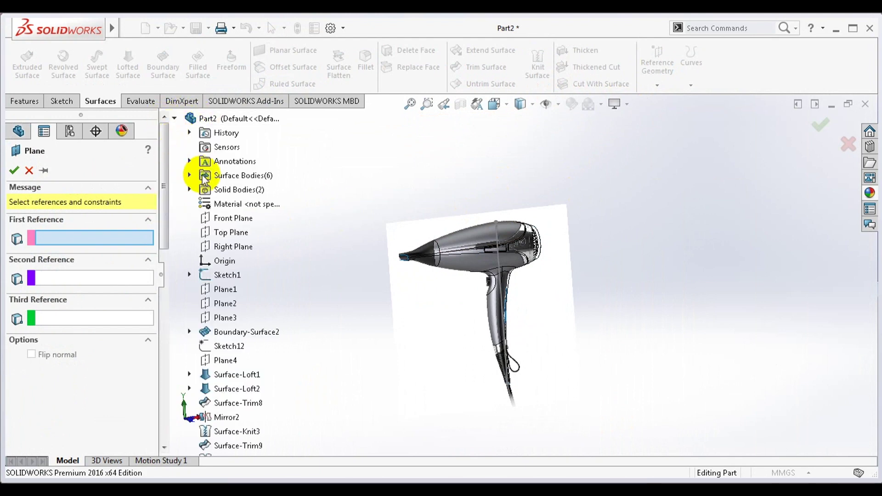
{"action": "left_click", "coordinate": [237, 247]}
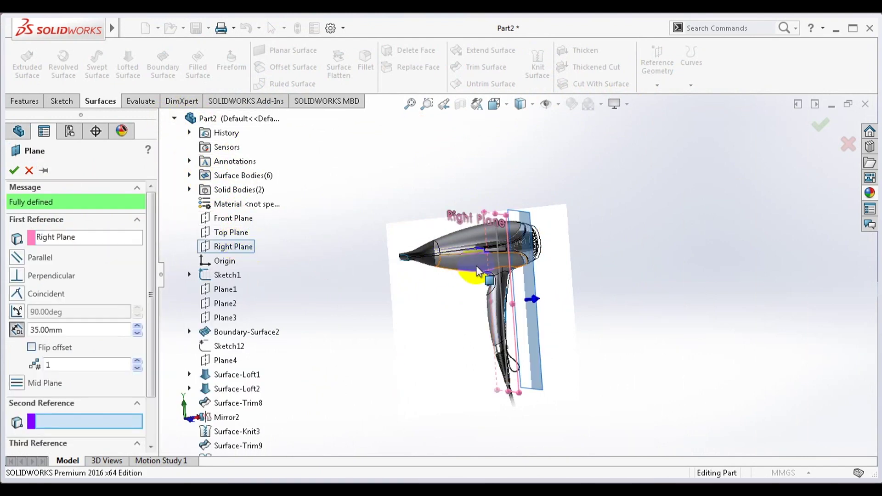
{"action": "left_click", "coordinate": [31, 348]}
{"action": "left_click", "coordinate": [137, 335]}
{"action": "left_click", "coordinate": [137, 335]}
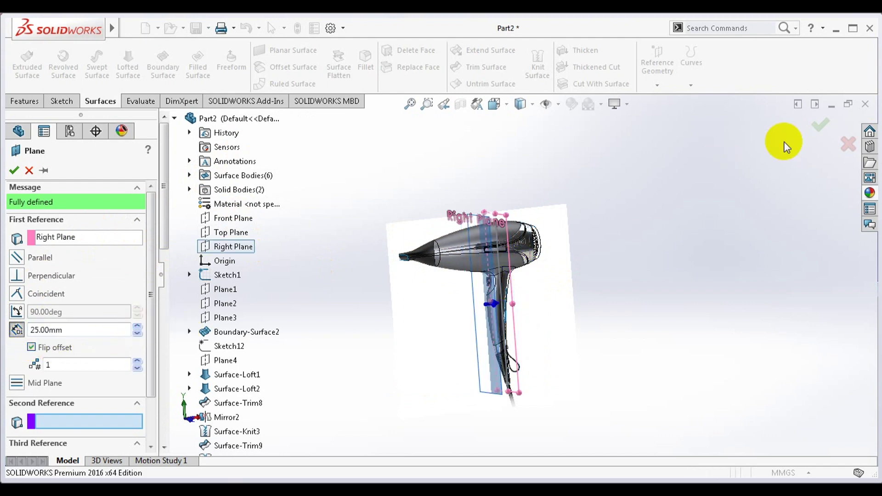
{"action": "left_click", "coordinate": [821, 124]}
Step: Check Plane10's placement through the handle, then view the dryer from the front
{"action": "scroll", "coordinate": [502, 270], "scroll_direction": "down", "scroll_amount": 5}
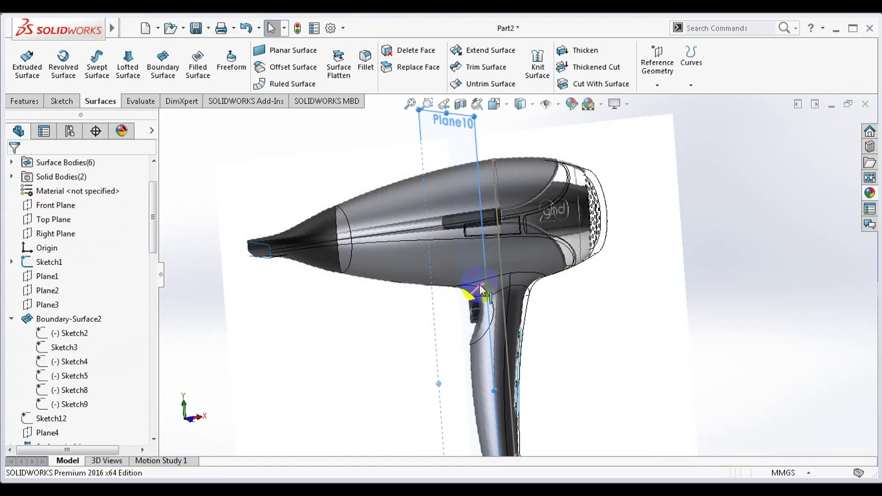
{"action": "scroll", "coordinate": [487, 283], "scroll_direction": "up", "scroll_amount": 2}
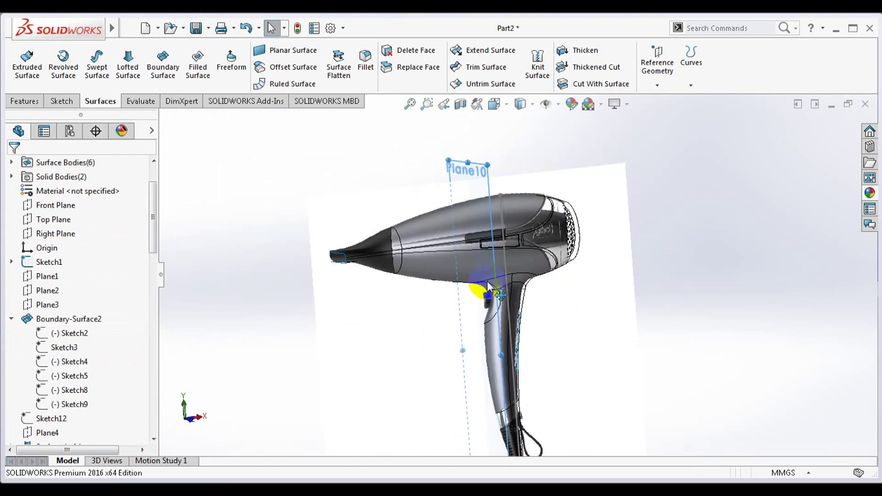
{"action": "middle_click_drag", "start_coordinate": [490, 284], "coordinate": [466, 268]}
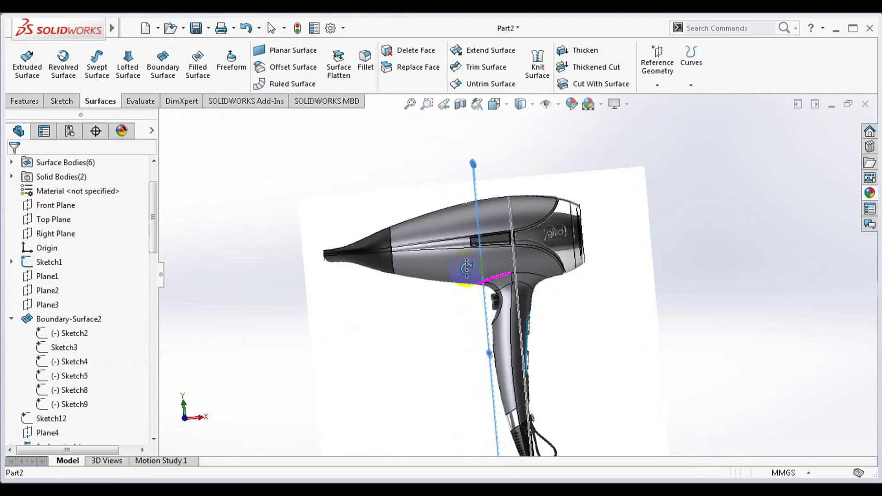
{"action": "right_click", "coordinate": [476, 180]}
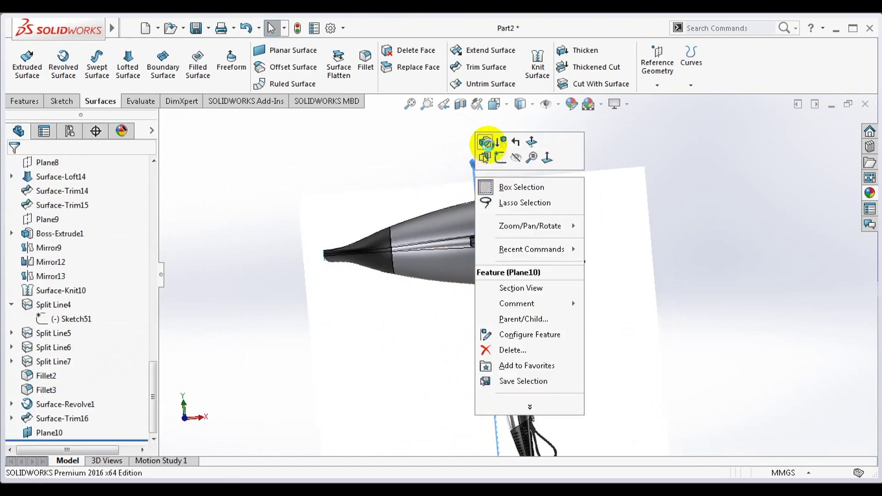
{"action": "left_click", "coordinate": [486, 144]}
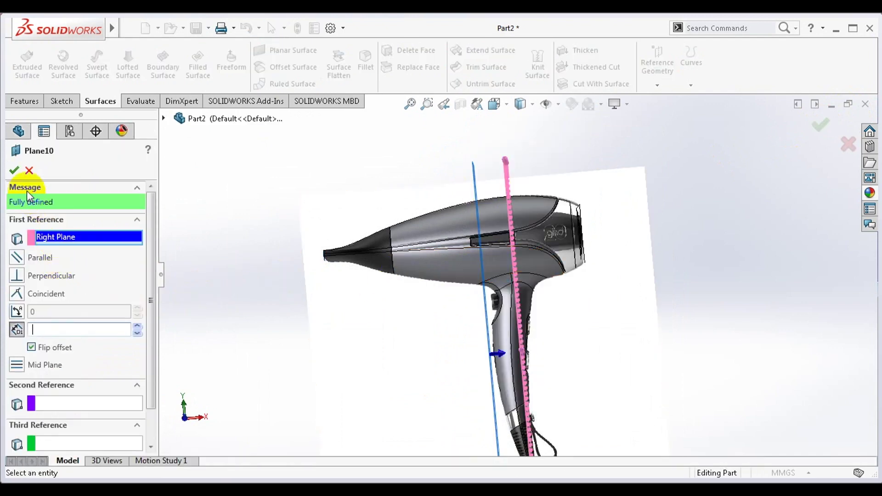
{"action": "left_click", "coordinate": [29, 173]}
{"action": "key", "text": "space"}
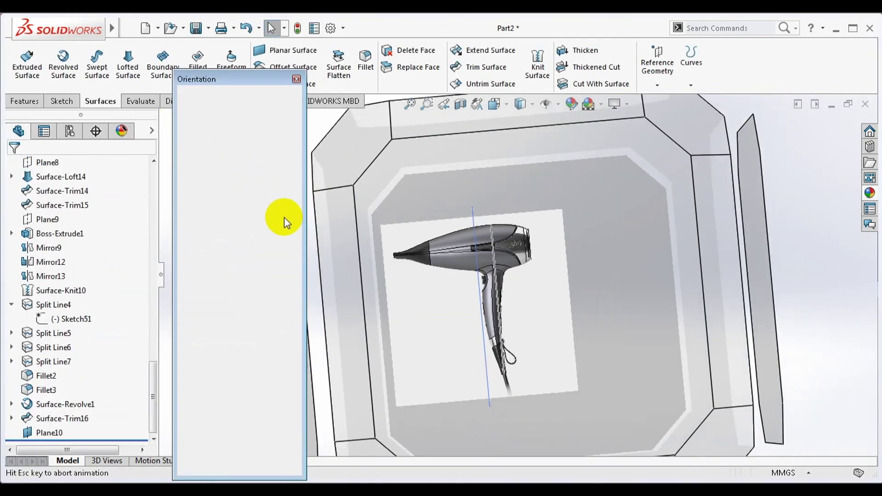
{"action": "left_click", "coordinate": [205, 134]}
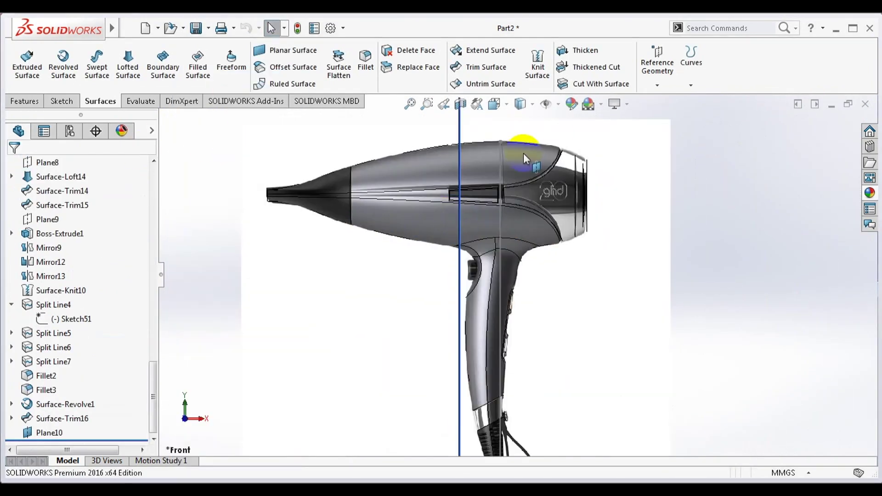
Step: Change Plane10's offset from the Right Plane to 20.00mm
{"action": "right_click", "coordinate": [51, 434]}
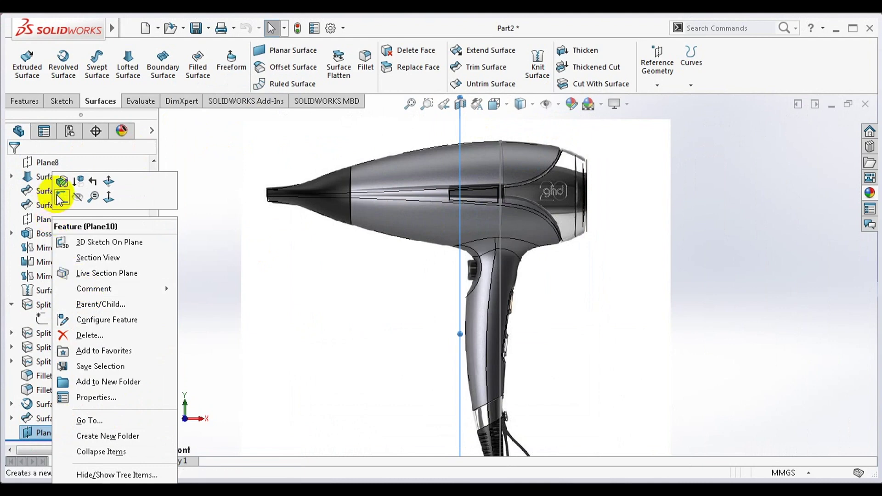
{"action": "left_click", "coordinate": [67, 184]}
{"action": "scroll", "coordinate": [439, 271], "scroll_direction": "down", "scroll_amount": 3}
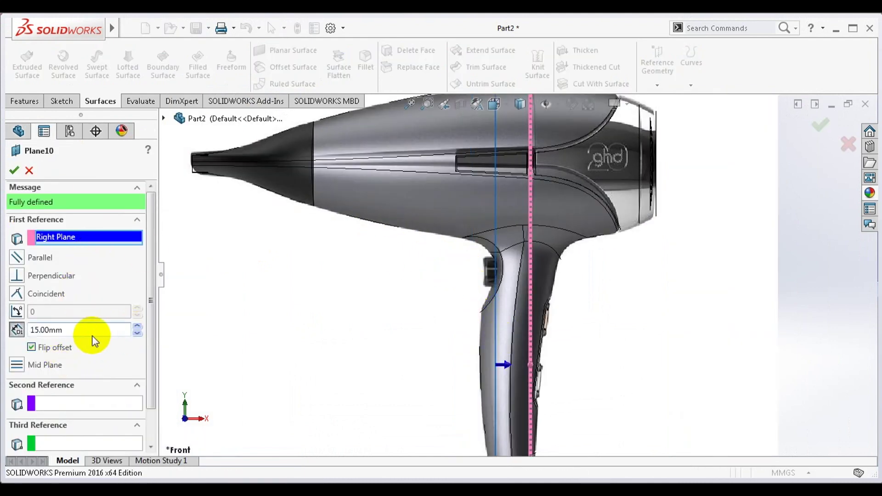
{"action": "left_click", "coordinate": [41, 331]}
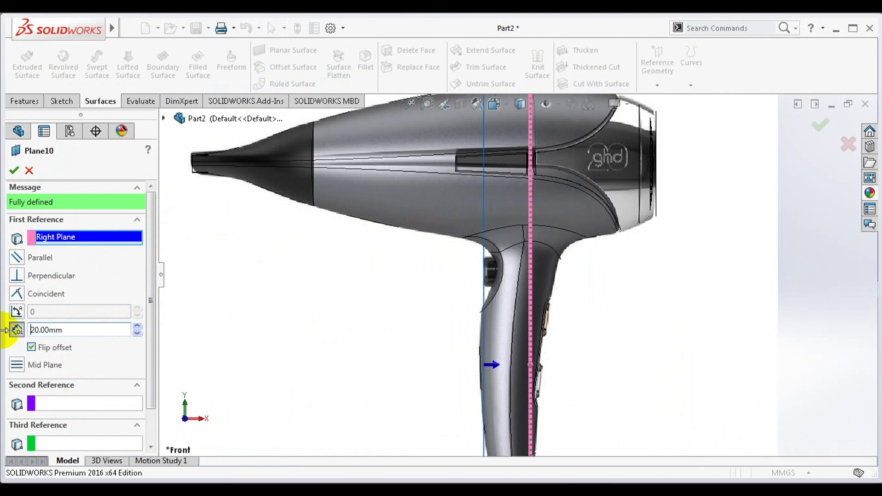
{"action": "left_click", "coordinate": [820, 125]}
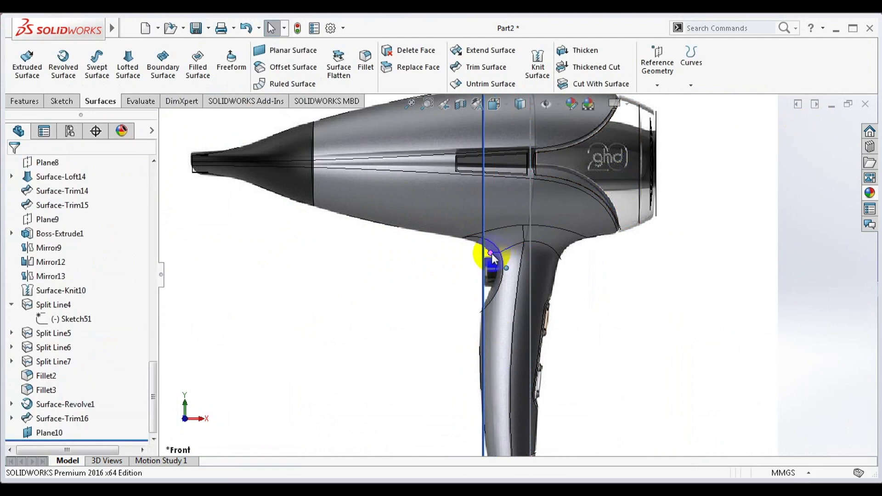
{"action": "middle_click_drag", "start_coordinate": [505, 256], "coordinate": [494, 270]}
{"action": "right_click", "coordinate": [507, 272]}
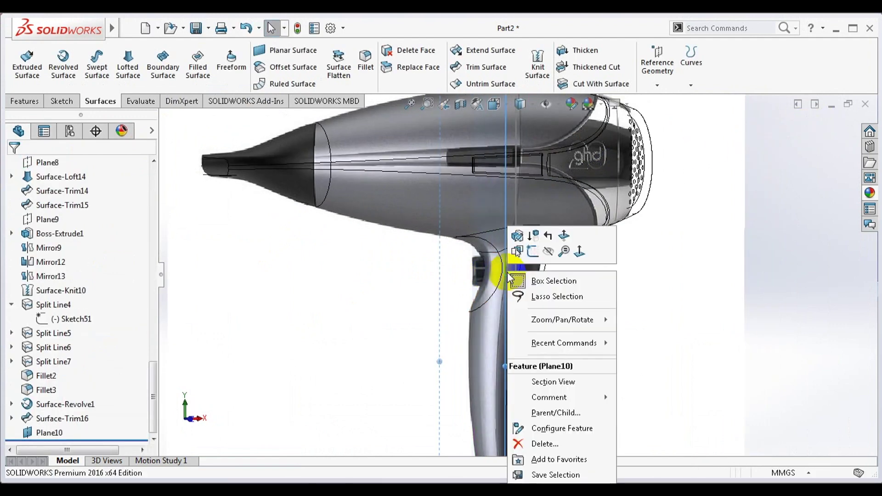
Step: Start Sketch57 on Plane10 and draw a circle over the handle button
{"action": "left_click", "coordinate": [533, 251]}
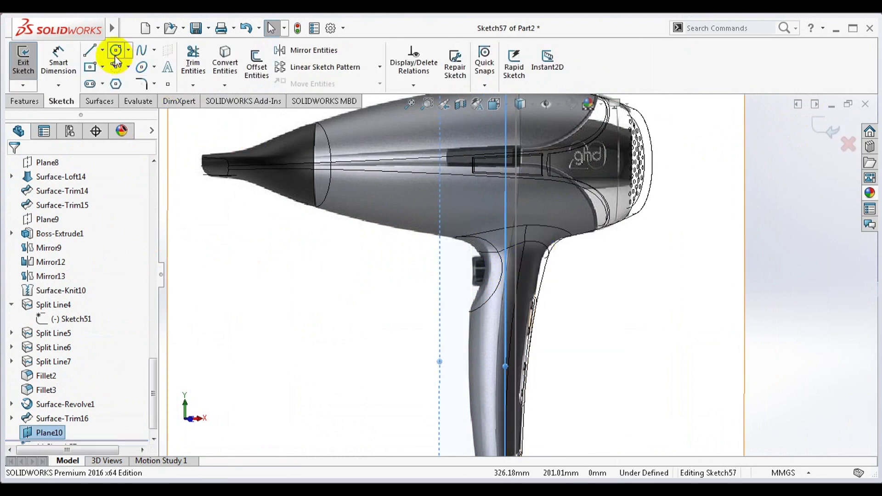
{"action": "left_click", "coordinate": [138, 51]}
{"action": "left_click", "coordinate": [473, 265]}
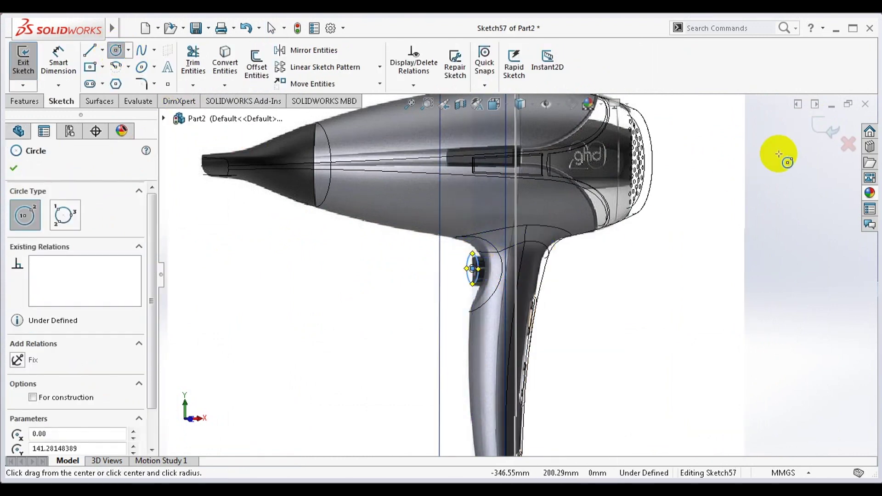
{"action": "left_click", "coordinate": [832, 131]}
{"action": "scroll", "coordinate": [489, 273], "scroll_direction": "down", "scroll_amount": 5}
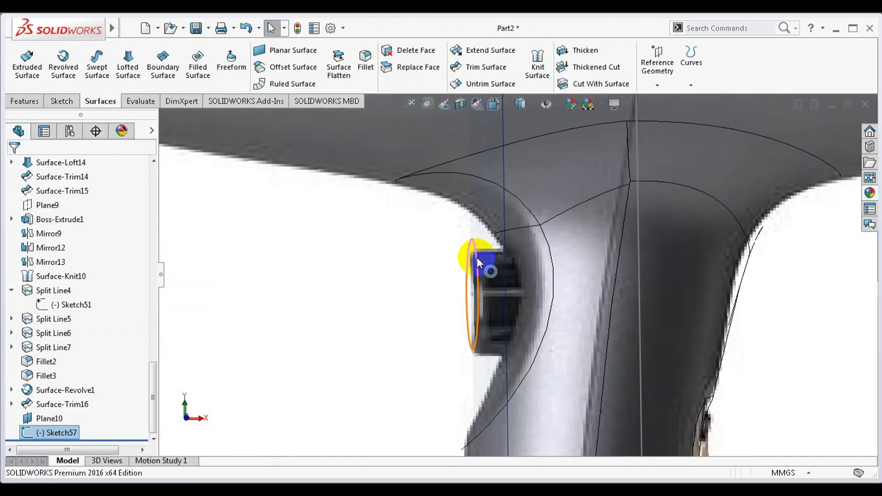
Step: Select the circle's centre point together with the Front Plane for a relation
{"action": "left_click", "coordinate": [475, 305]}
{"action": "left_click_drag", "start_coordinate": [475, 304], "coordinate": [477, 295]}
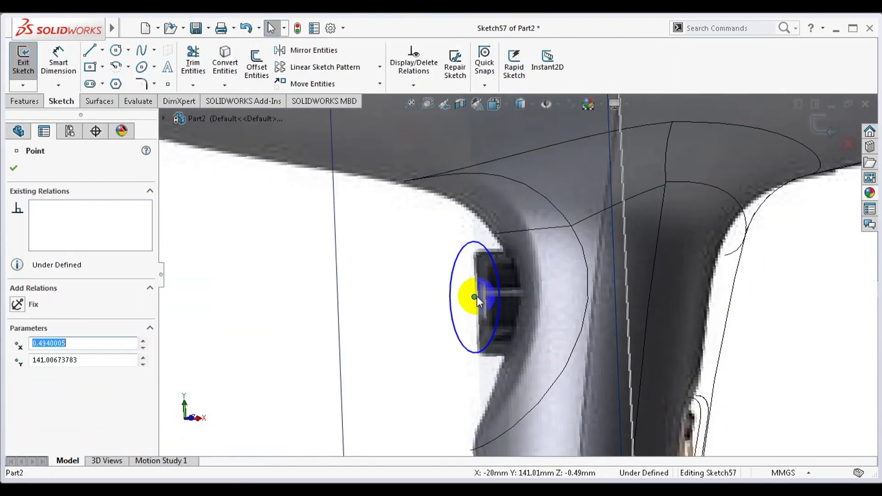
{"action": "scroll", "coordinate": [477, 296], "scroll_direction": "up", "scroll_amount": 5}
{"action": "middle_click_drag", "start_coordinate": [535, 276], "coordinate": [510, 423]}
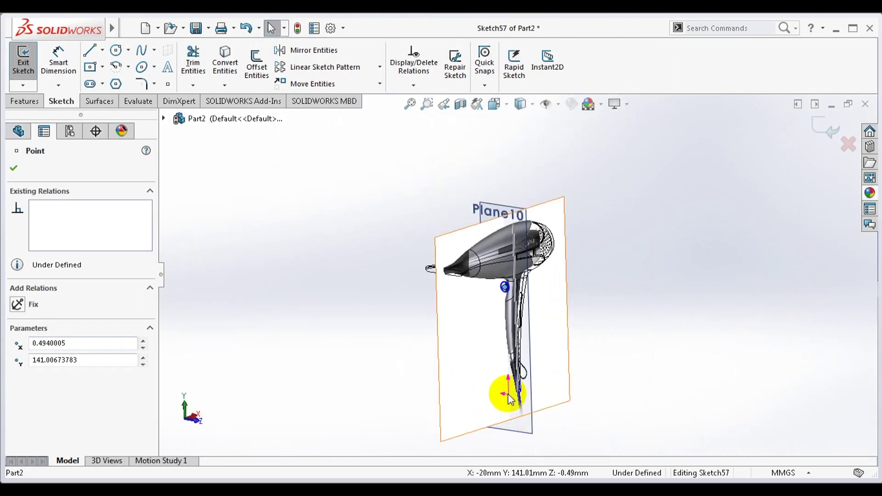
{"action": "scroll", "coordinate": [499, 304], "scroll_direction": "down", "scroll_amount": 5}
{"action": "scroll", "coordinate": [519, 395], "scroll_direction": "up", "scroll_amount": 3}
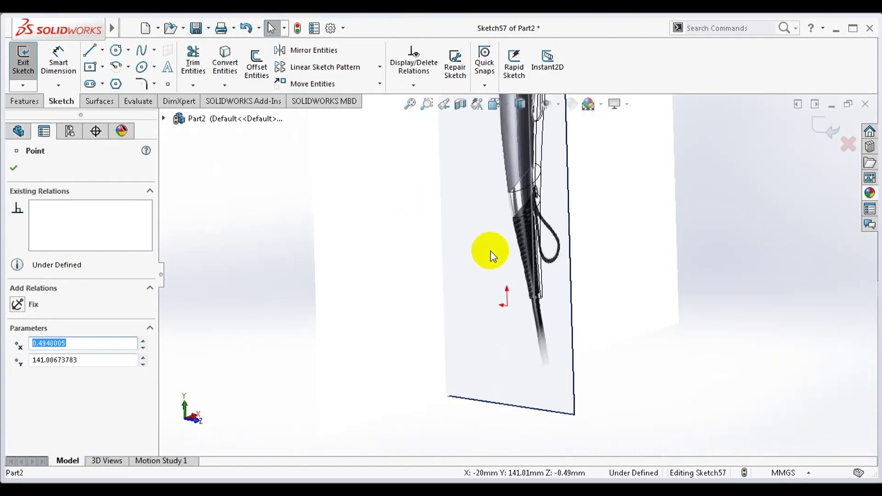
{"action": "mouse_move", "coordinate": [489, 252]}
{"action": "middle_mouse_down"}
{"action": "mouse_move", "coordinate": [561, 272]}
{"action": "mouse_move", "coordinate": [503, 189]}
{"action": "mouse_move", "coordinate": [516, 233]}
{"action": "middle_mouse_up"}
{"action": "scroll", "coordinate": [580, 290], "scroll_direction": "down", "scroll_amount": 5}
{"action": "scroll", "coordinate": [580, 290], "scroll_direction": "up", "scroll_amount": 5}
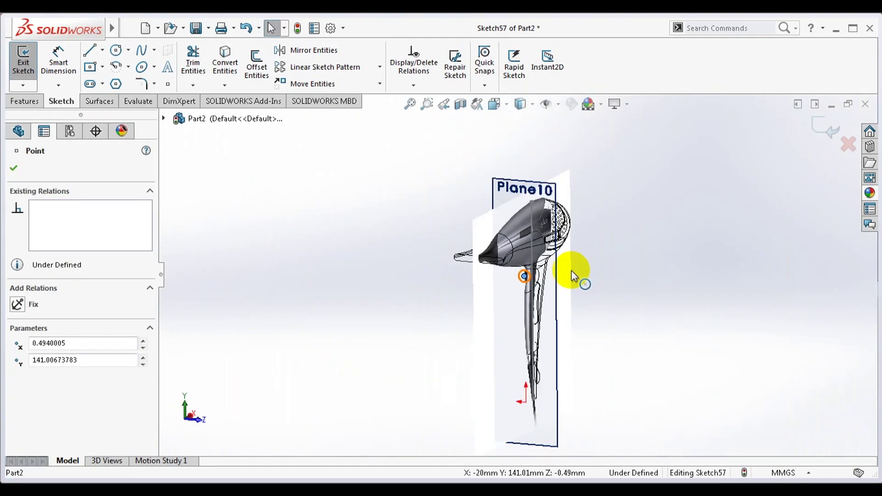
{"action": "left_click", "coordinate": [163, 119]}
{"action": "left_click", "coordinate": [233, 218]}
Step: Make the circle's centre coincident with the Front Plane and exit Sketch57
{"action": "left_click", "coordinate": [16, 378]}
{"action": "left_click", "coordinate": [825, 130]}
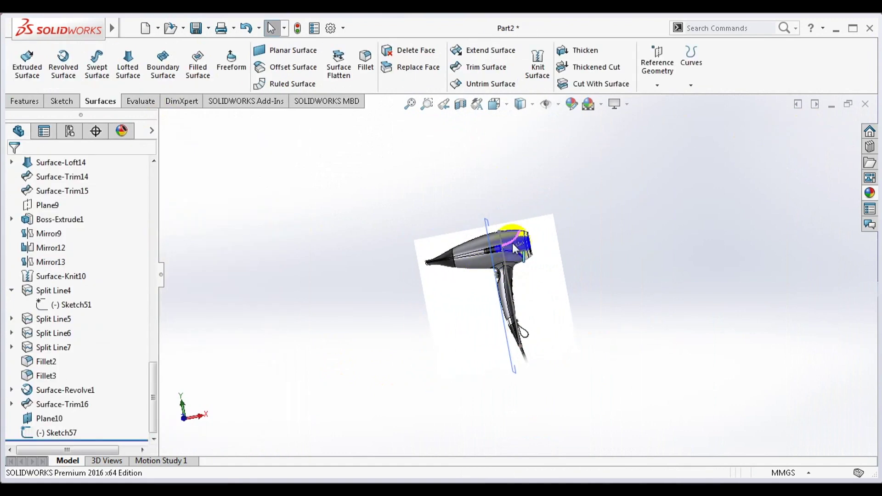
{"action": "scroll", "coordinate": [524, 297], "scroll_direction": "down", "scroll_amount": 5}
{"action": "middle_click_drag", "start_coordinate": [461, 288], "coordinate": [399, 255]}
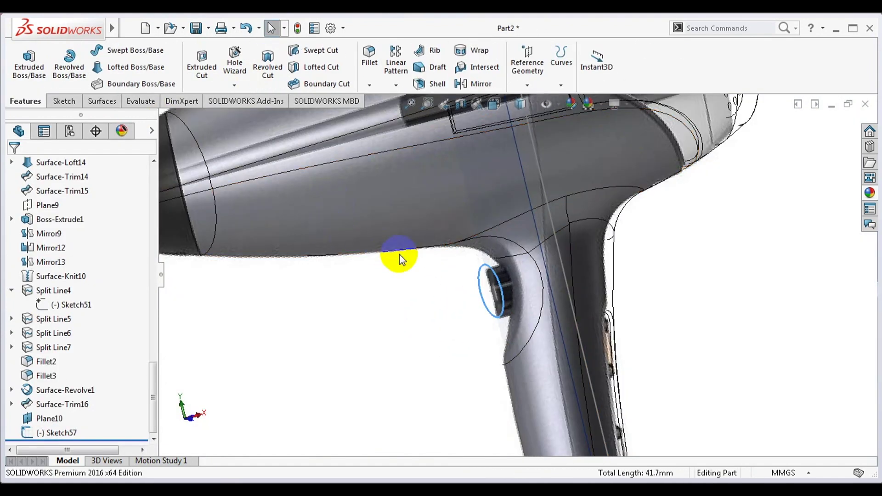
Step: Fill the Sketch57 circle with a planar surface, Surface-Plane1
{"action": "left_click", "coordinate": [64, 101]}
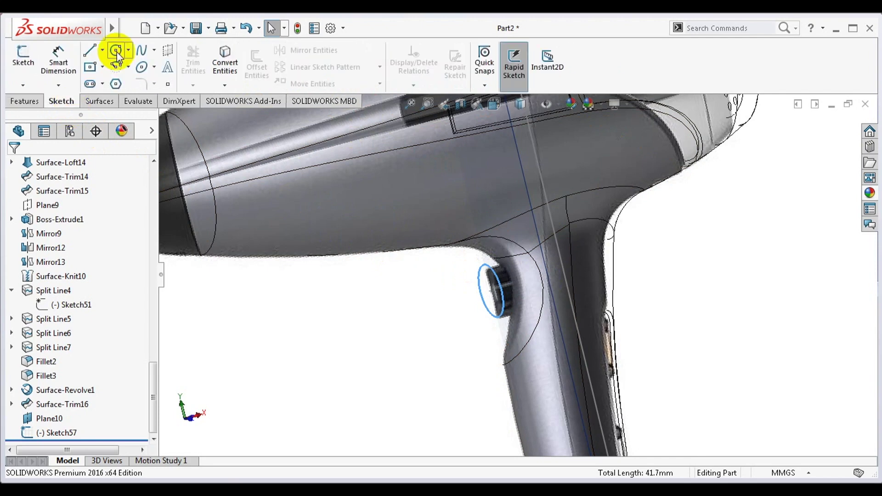
{"action": "left_click", "coordinate": [98, 100]}
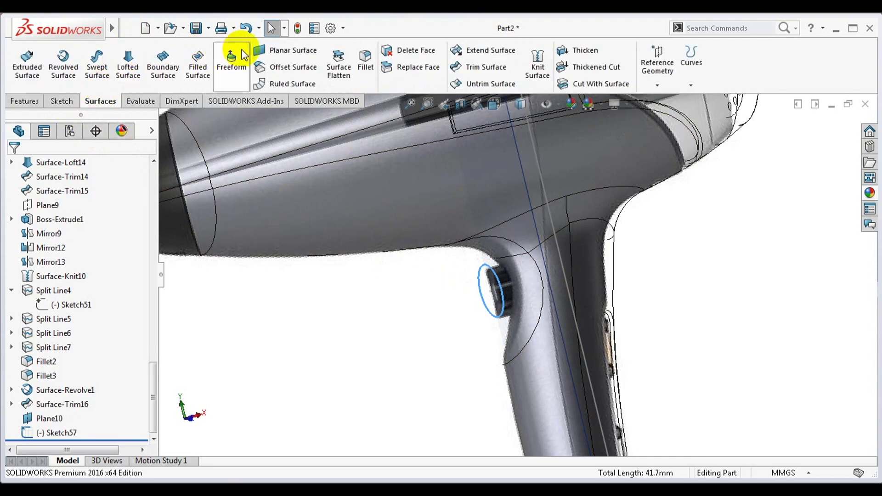
{"action": "left_click", "coordinate": [260, 52]}
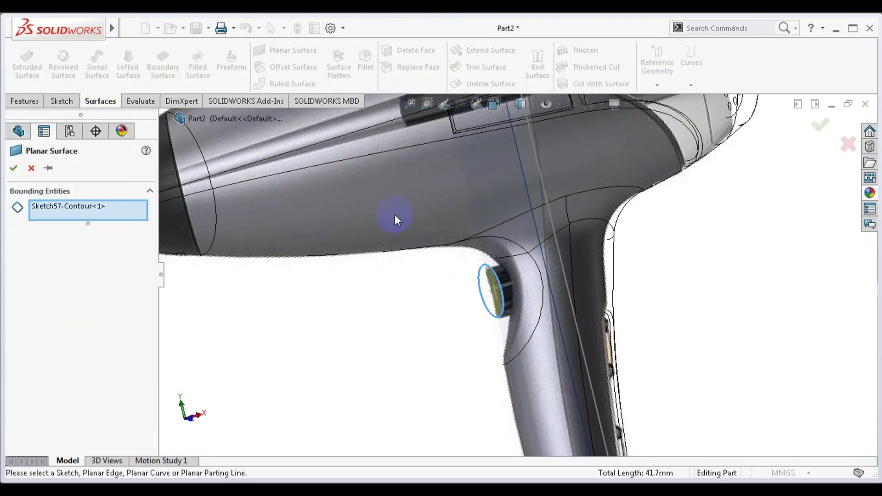
{"action": "left_click", "coordinate": [817, 128]}
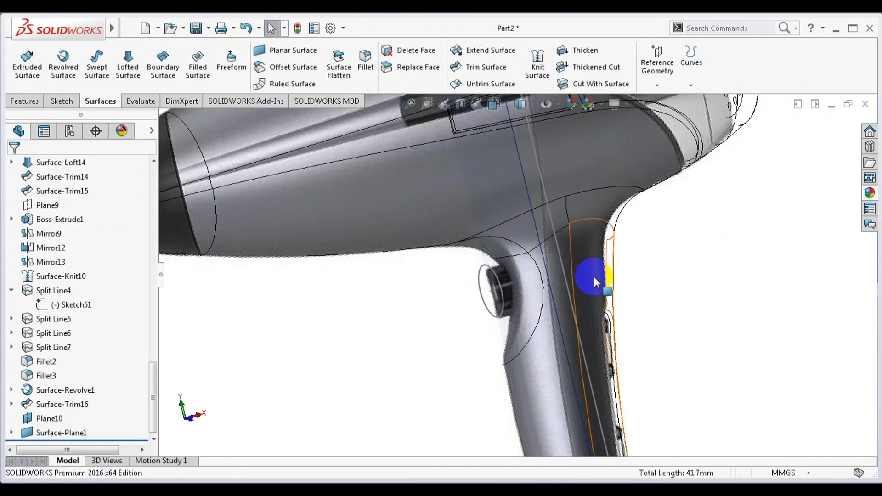
Step: Display the model as Shaded With Edges
{"action": "mouse_move", "coordinate": [516, 266]}
{"action": "middle_mouse_down"}
{"action": "mouse_move", "coordinate": [576, 235]}
{"action": "mouse_move", "coordinate": [561, 246]}
{"action": "middle_mouse_up"}
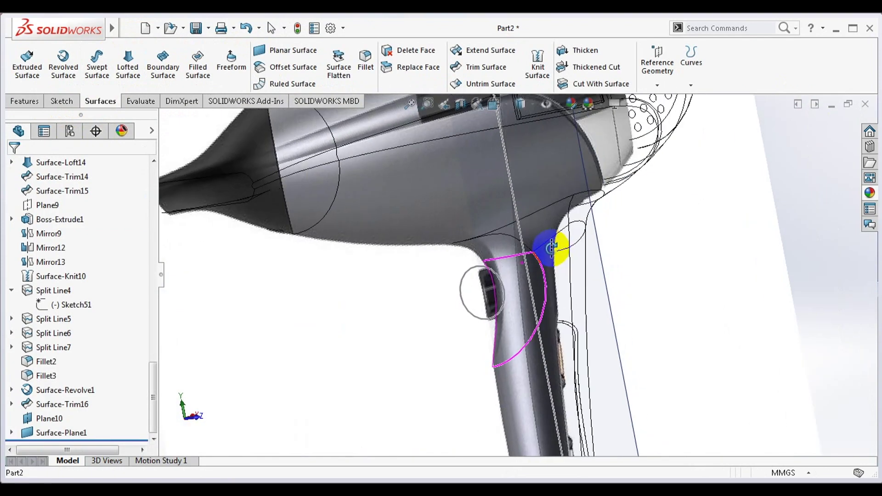
{"action": "left_click", "coordinate": [522, 103]}
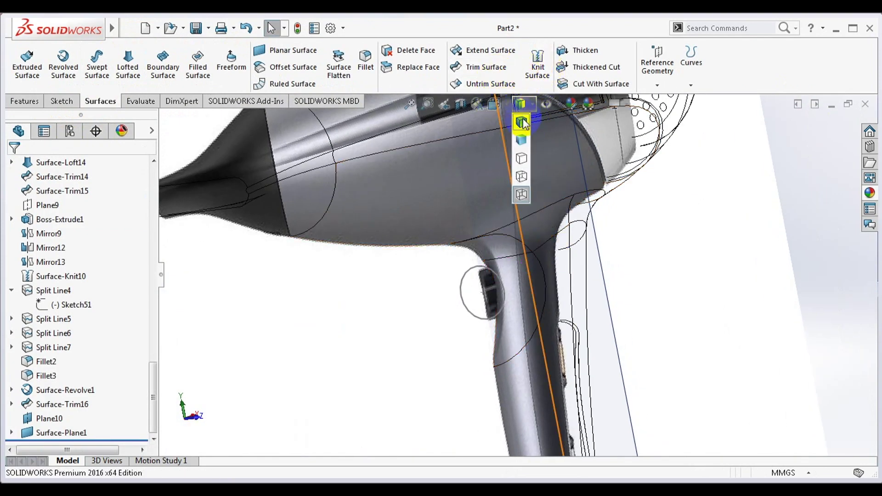
{"action": "left_click", "coordinate": [522, 120]}
{"action": "middle_click_drag", "start_coordinate": [591, 250], "coordinate": [561, 276]}
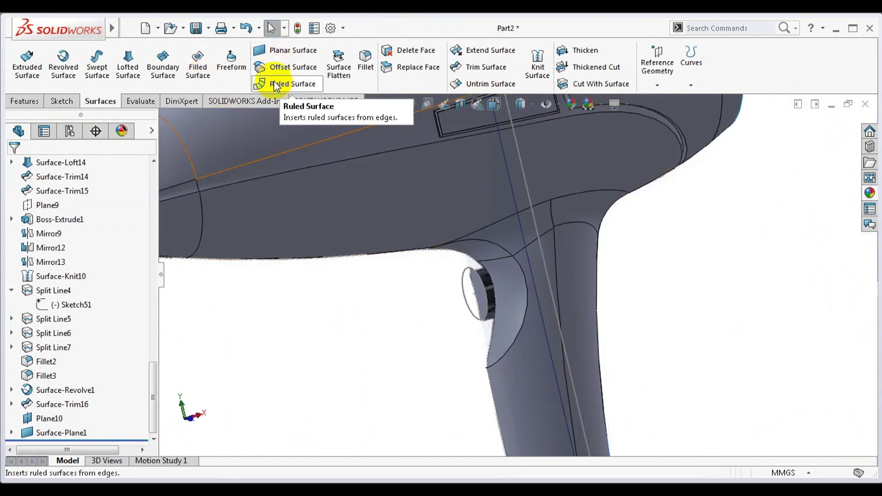
Step: Create a 10.00mm ruled surface normal to the surface from the button disc's circular edge
{"action": "left_click", "coordinate": [290, 84]}
{"action": "left_click", "coordinate": [484, 291]}
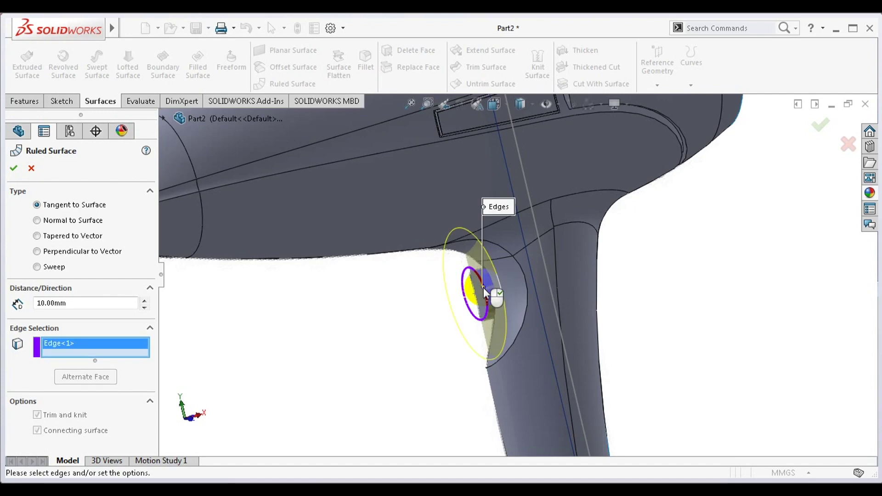
{"action": "middle_click_drag", "start_coordinate": [486, 290], "coordinate": [473, 307]}
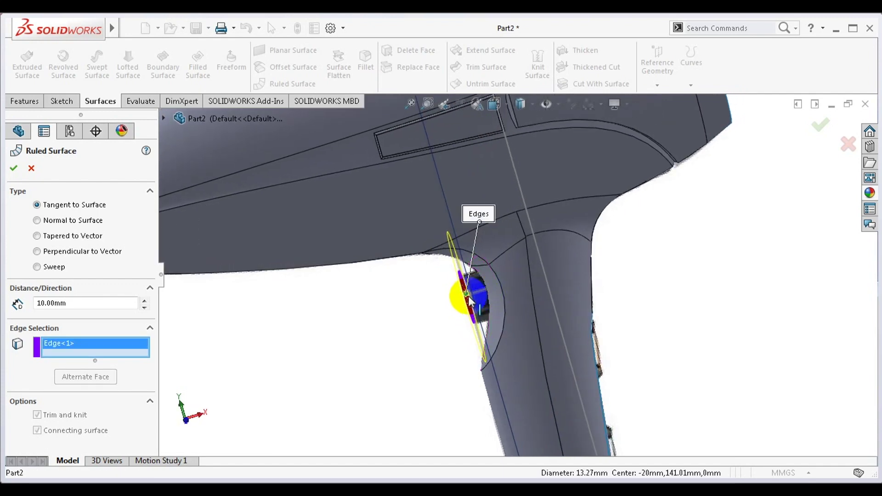
{"action": "left_click", "coordinate": [495, 296]}
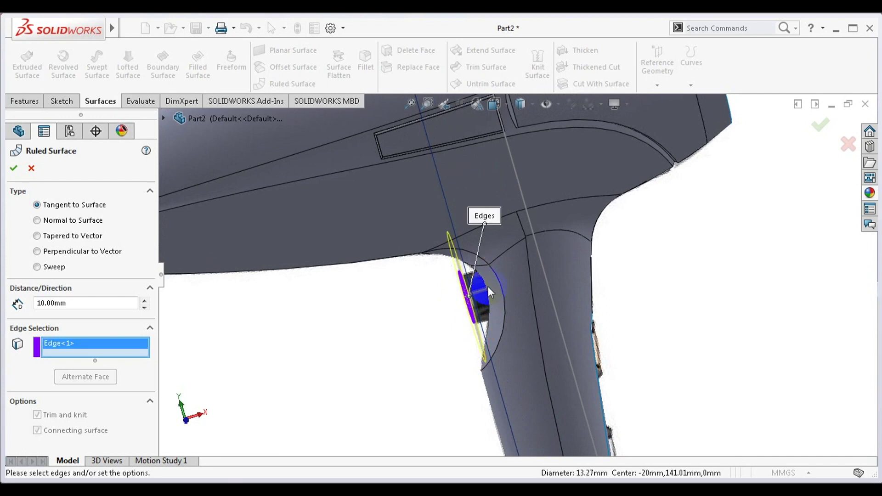
{"action": "left_click", "coordinate": [176, 345]}
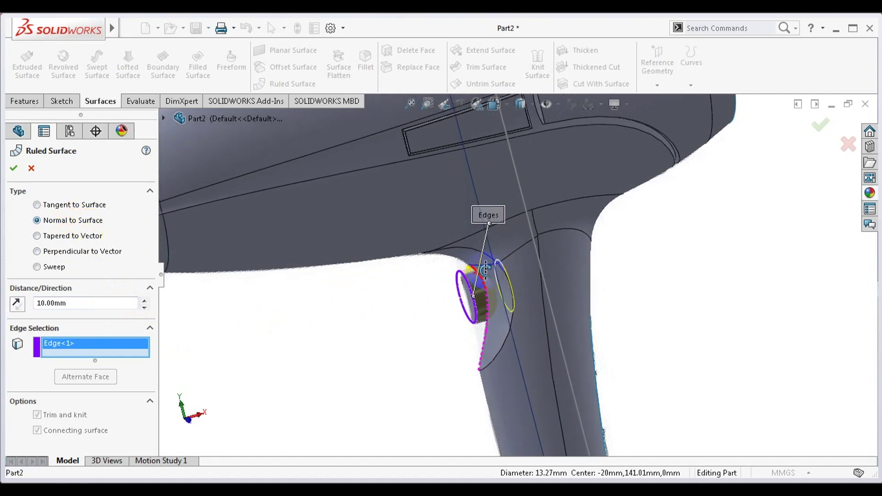
{"action": "middle_click_drag", "start_coordinate": [475, 280], "coordinate": [488, 274]}
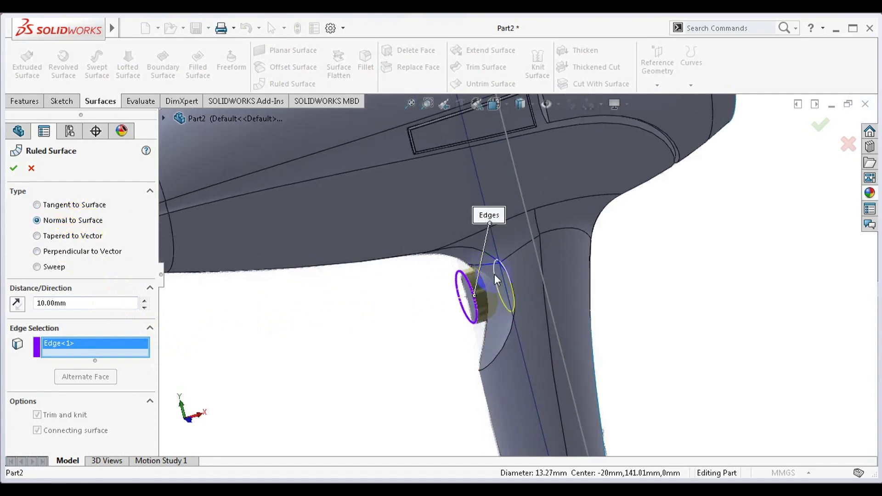
{"action": "left_click_drag", "start_coordinate": [607, 240], "coordinate": [658, 213]}
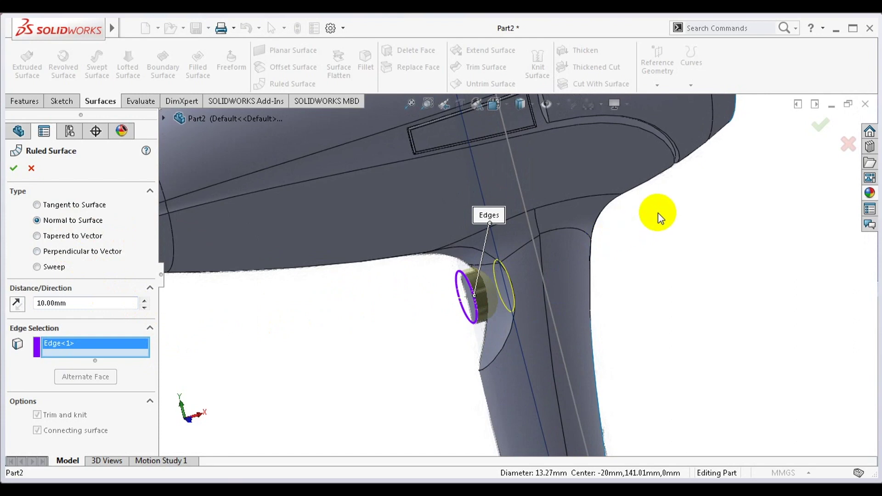
{"action": "left_click", "coordinate": [825, 122]}
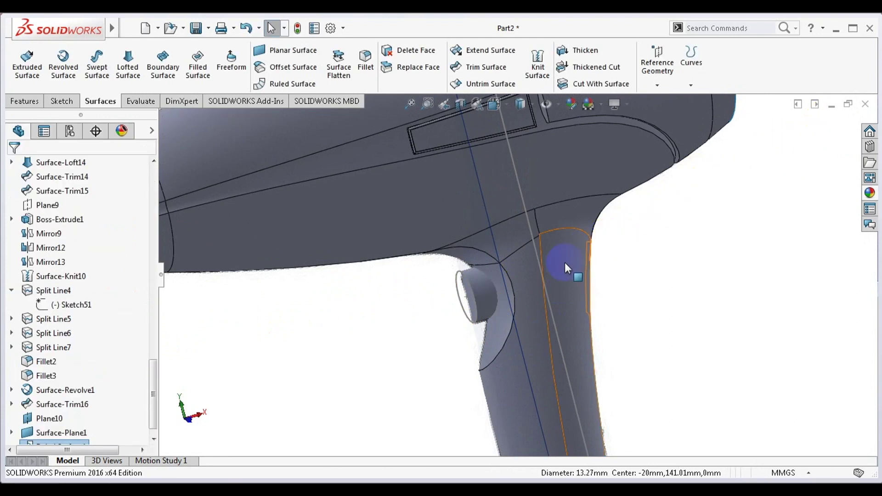
Step: Orbit the whole dryer to a tilted angle and hide Plane10
{"action": "middle_click_drag", "start_coordinate": [564, 263], "coordinate": [528, 180]}
{"action": "scroll", "coordinate": [539, 213], "scroll_direction": "up", "scroll_amount": 5}
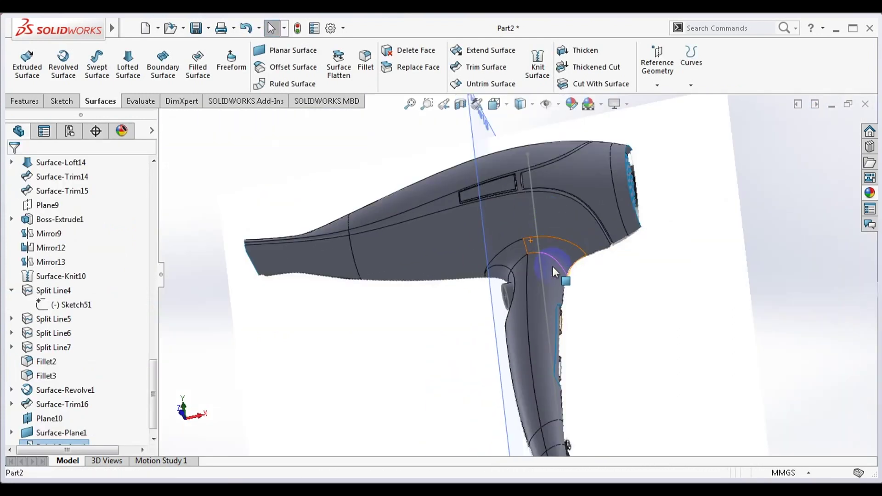
{"action": "mouse_move", "coordinate": [553, 267]}
{"action": "middle_mouse_down"}
{"action": "mouse_move", "coordinate": [496, 339]}
{"action": "mouse_move", "coordinate": [536, 134]}
{"action": "mouse_move", "coordinate": [577, 326]}
{"action": "mouse_move", "coordinate": [622, 329]}
{"action": "mouse_move", "coordinate": [772, 213]}
{"action": "middle_mouse_up"}
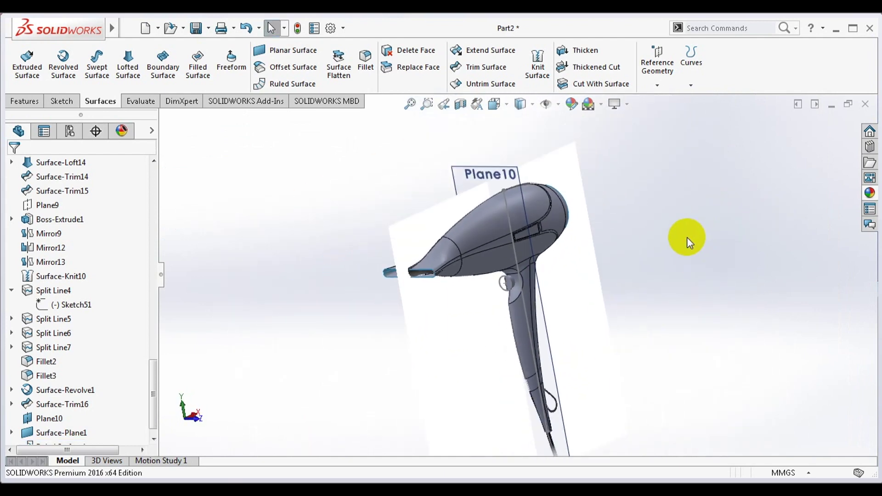
{"action": "mouse_move", "coordinate": [687, 237]}
{"action": "middle_mouse_down"}
{"action": "mouse_move", "coordinate": [650, 256]}
{"action": "mouse_move", "coordinate": [655, 282]}
{"action": "mouse_move", "coordinate": [571, 216]}
{"action": "middle_mouse_up"}
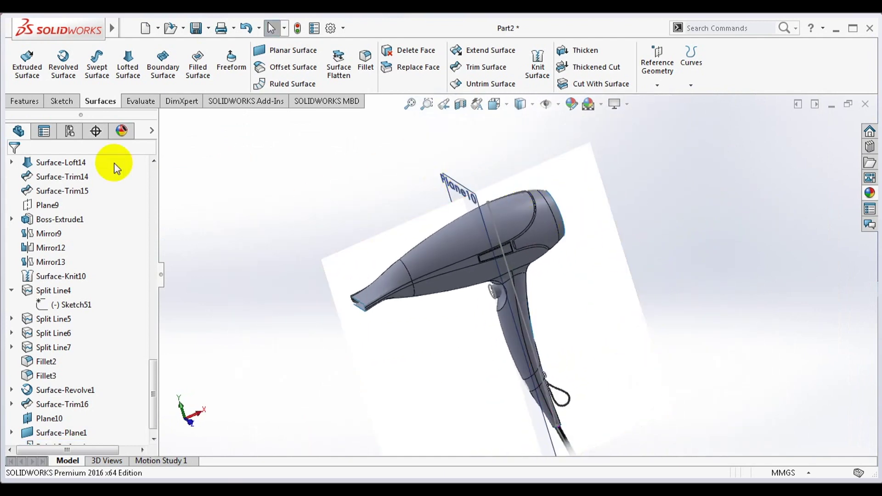
{"action": "right_click", "coordinate": [455, 191]}
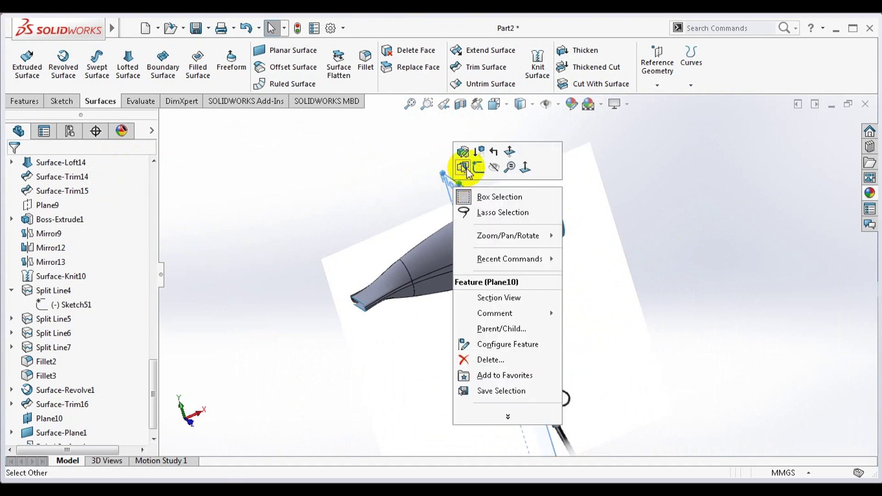
{"action": "left_click", "coordinate": [494, 168]}
Step: Apply a section view cutting the dryer along the Right Plane
{"action": "scroll", "coordinate": [372, 193], "scroll_direction": "up", "scroll_amount": 5}
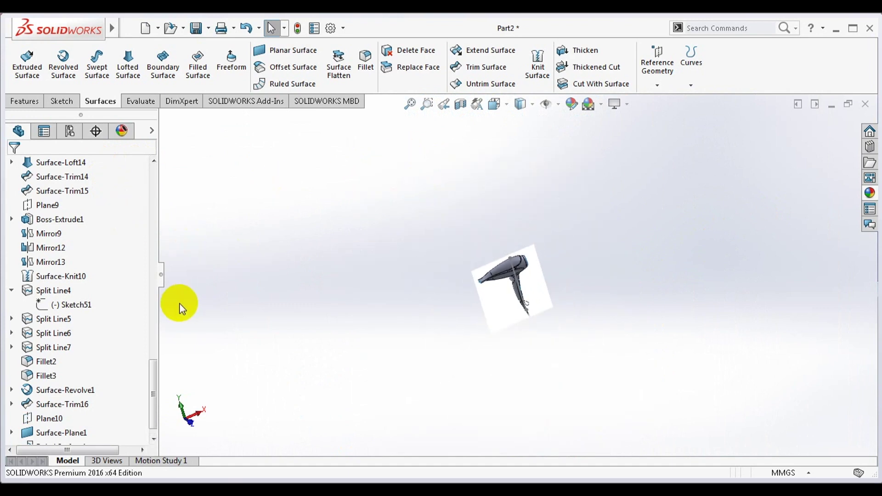
{"action": "left_click_drag", "start_coordinate": [153, 363], "coordinate": [147, 161]}
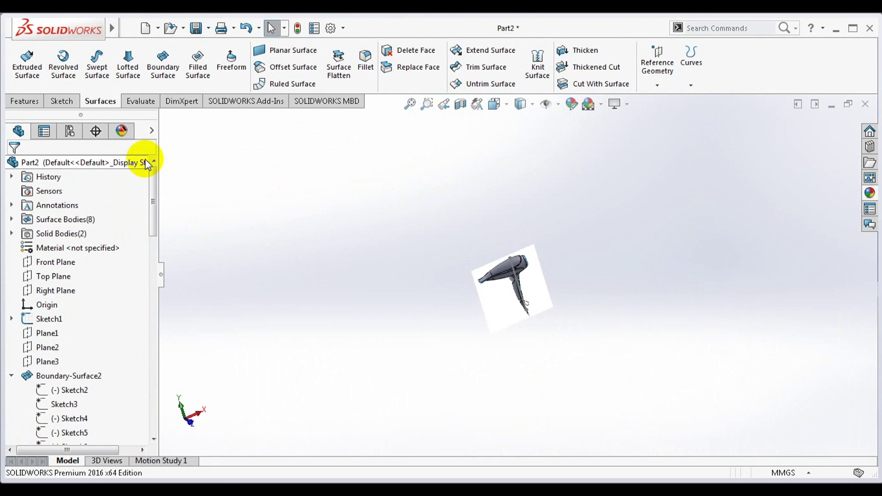
{"action": "left_click", "coordinate": [59, 264]}
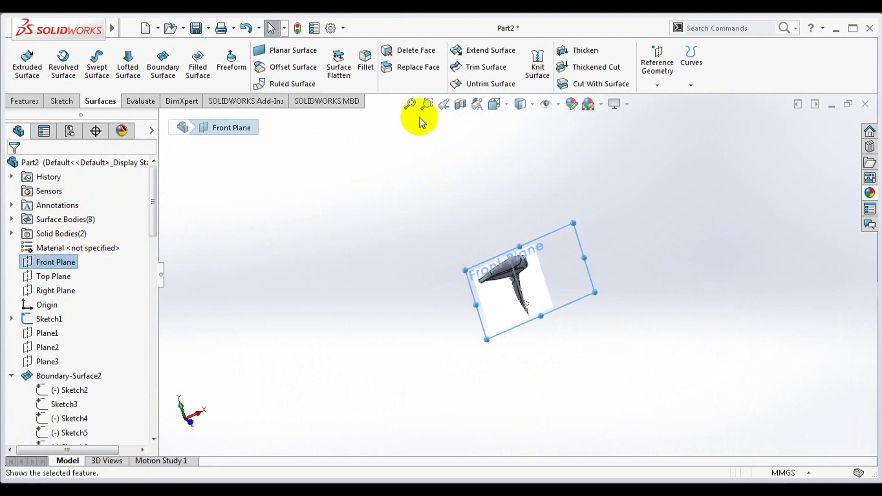
{"action": "left_click", "coordinate": [461, 108]}
{"action": "scroll", "coordinate": [509, 274], "scroll_direction": "down", "scroll_amount": 5}
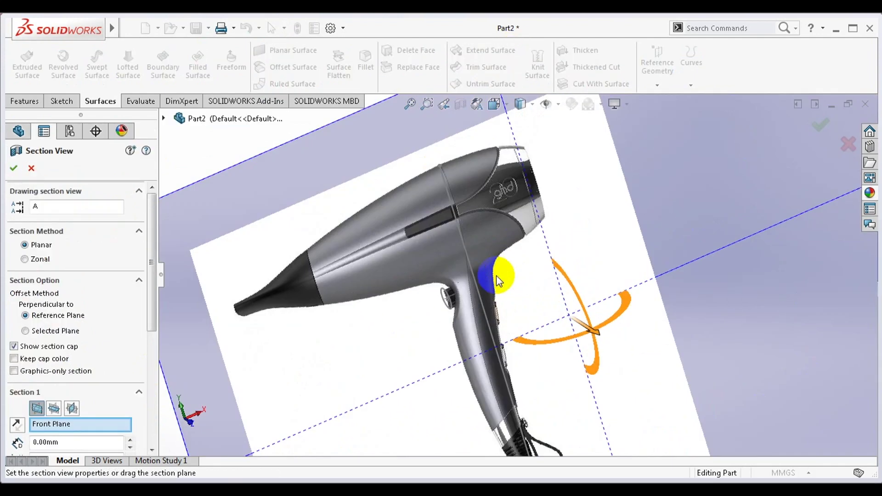
{"action": "scroll", "coordinate": [499, 279], "scroll_direction": "up", "scroll_amount": 5}
{"action": "middle_click_drag", "start_coordinate": [478, 276], "coordinate": [499, 280]}
{"action": "middle_click_drag", "start_coordinate": [735, 144], "coordinate": [623, 313]}
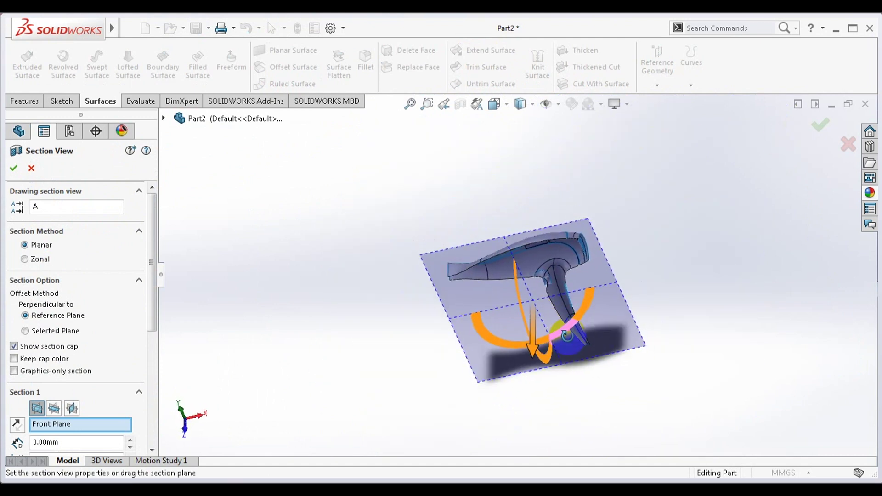
{"action": "left_click", "coordinate": [160, 120]}
{"action": "left_click", "coordinate": [235, 248]}
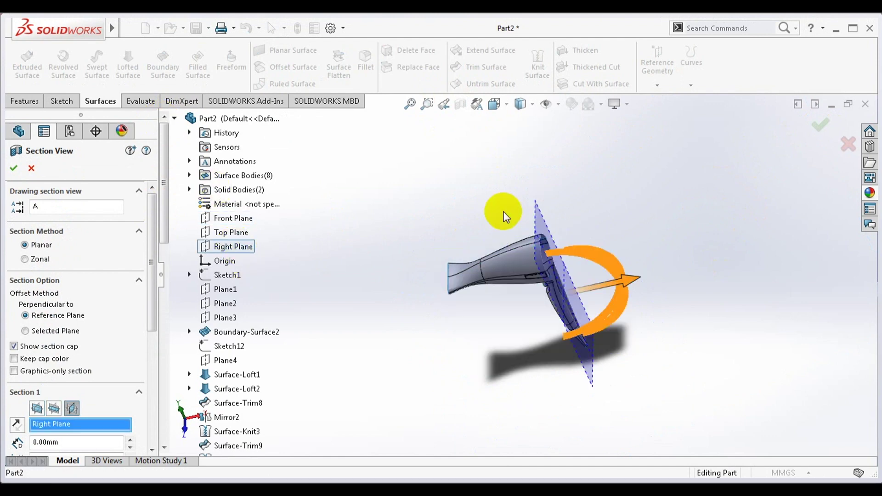
{"action": "left_click", "coordinate": [819, 124]}
Step: Orbit and zoom in on the hole in the handle
{"action": "mouse_move", "coordinate": [719, 193]}
{"action": "middle_mouse_down"}
{"action": "mouse_move", "coordinate": [669, 224]}
{"action": "mouse_move", "coordinate": [449, 270]}
{"action": "middle_mouse_up"}
{"action": "scroll", "coordinate": [547, 309], "scroll_direction": "down", "scroll_amount": 2}
{"action": "scroll", "coordinate": [553, 305], "scroll_direction": "down", "scroll_amount": 5}
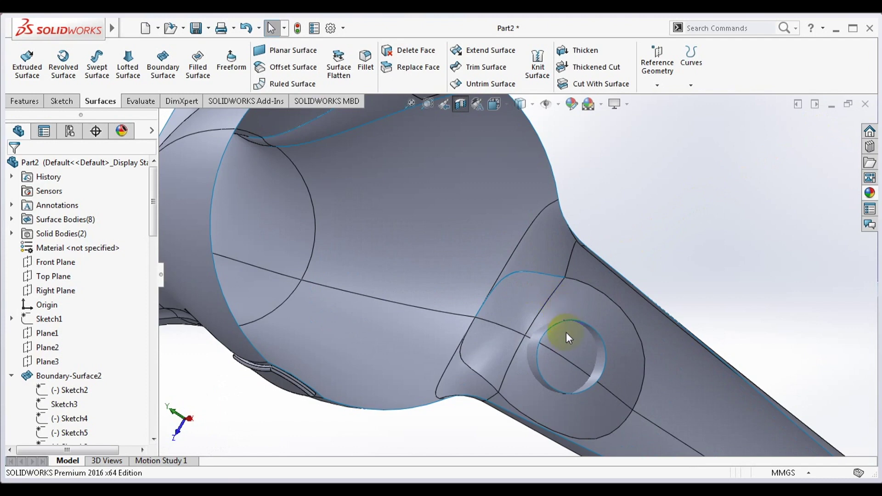
{"action": "middle_click_drag", "start_coordinate": [569, 338], "coordinate": [580, 324]}
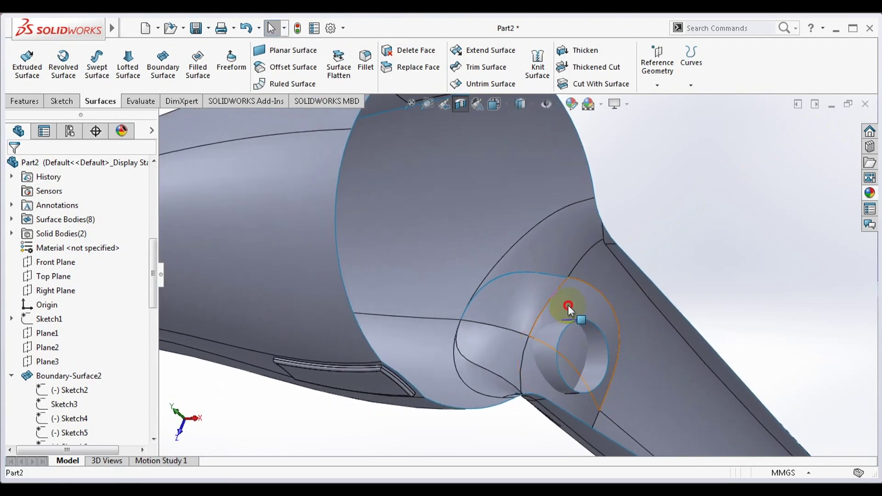
Step: Trim away the ring face around the handle button using Split Line7
{"action": "left_click", "coordinate": [569, 307]}
{"action": "left_click", "coordinate": [707, 202]}
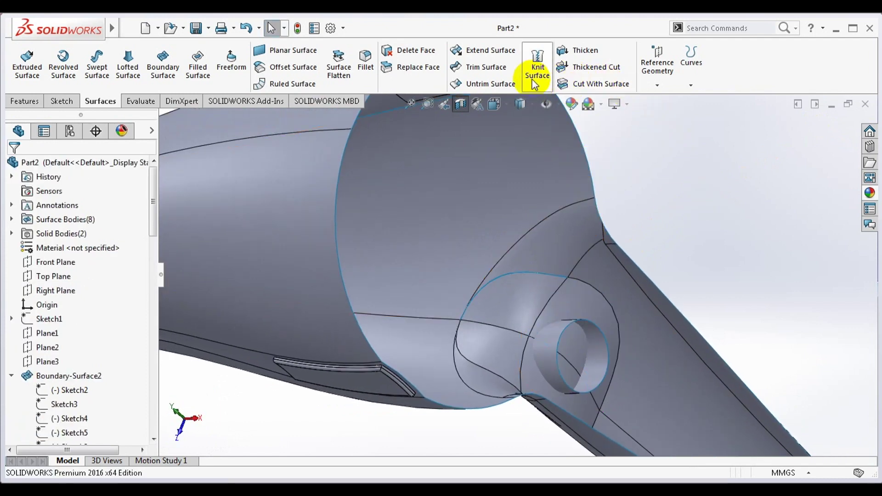
{"action": "left_click", "coordinate": [482, 67]}
{"action": "left_click", "coordinate": [527, 326]}
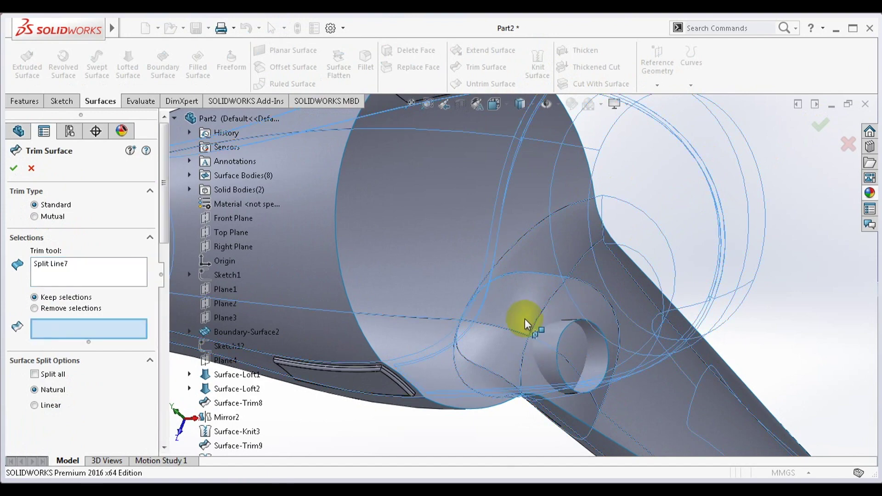
{"action": "left_click", "coordinate": [539, 329]}
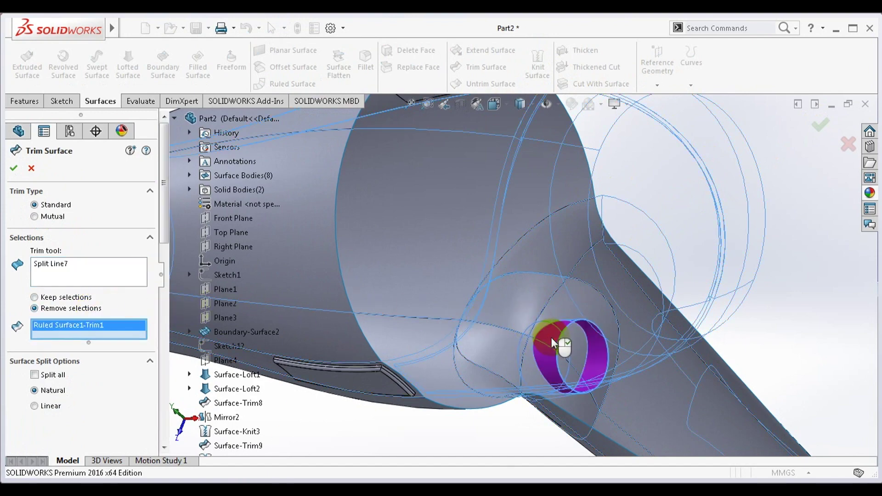
{"action": "right_click", "coordinate": [552, 337]}
{"action": "mouse_move", "coordinate": [553, 337]}
{"action": "middle_mouse_down"}
{"action": "mouse_move", "coordinate": [628, 207]}
{"action": "mouse_move", "coordinate": [638, 150]}
{"action": "mouse_move", "coordinate": [685, 126]}
{"action": "mouse_move", "coordinate": [622, 147]}
{"action": "middle_mouse_up"}
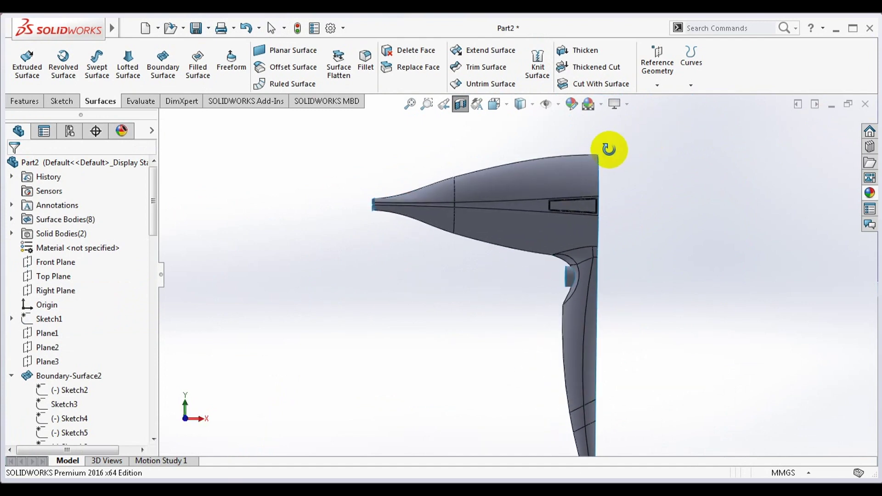
{"action": "scroll", "coordinate": [567, 253], "scroll_direction": "down", "scroll_amount": 3}
{"action": "scroll", "coordinate": [547, 267], "scroll_direction": "down", "scroll_amount": 3}
{"action": "middle_click_drag", "start_coordinate": [546, 268], "coordinate": [552, 274]}
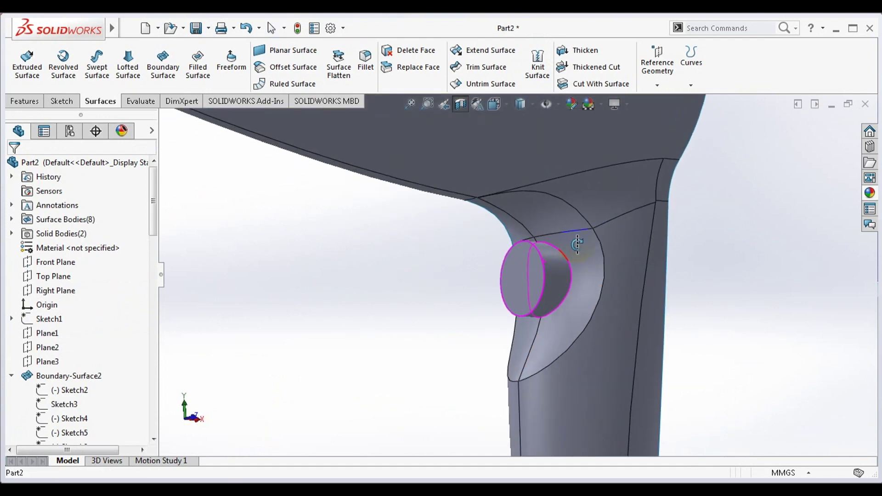
Step: Knit the button's ruled side surface and flat Surface-Plane1 face together
{"action": "left_click", "coordinate": [529, 279]}
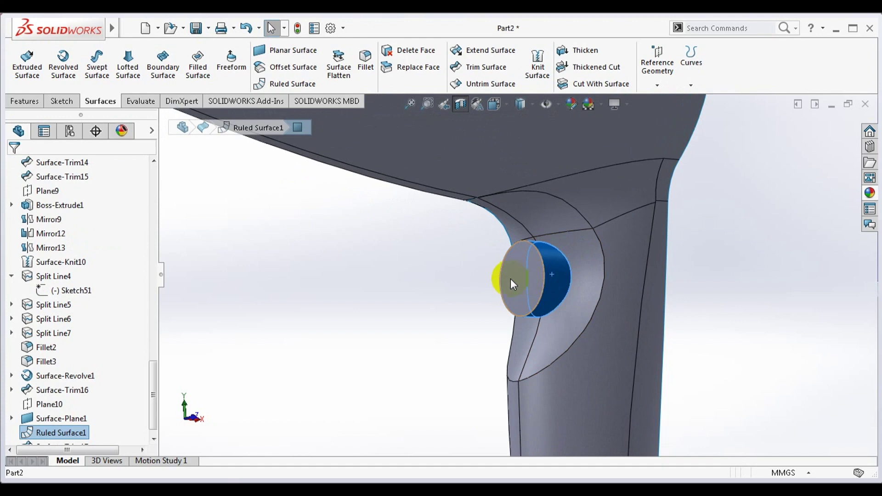
{"action": "left_click", "coordinate": [508, 280], "text": "ctrl"}
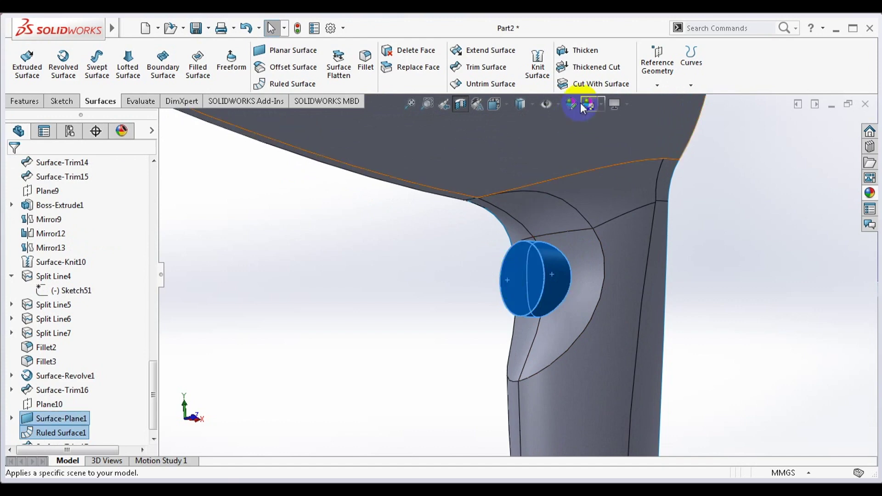
{"action": "left_click", "coordinate": [538, 71]}
{"action": "left_click", "coordinate": [20, 169]}
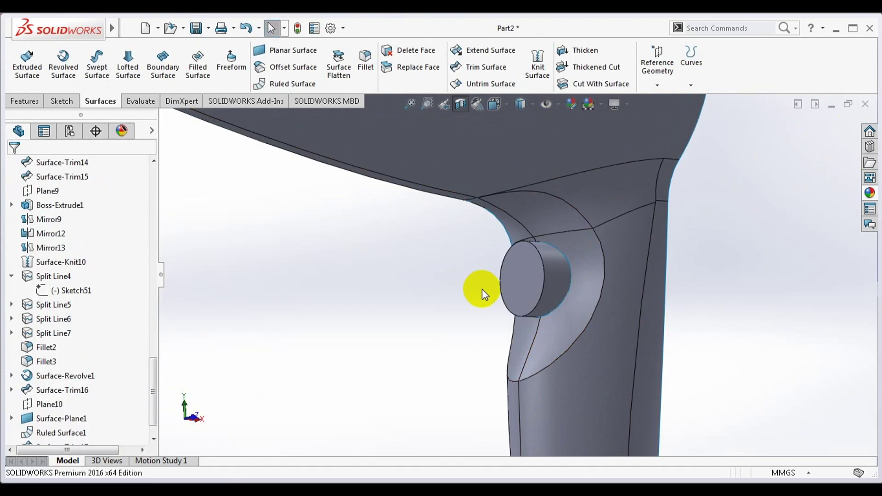
Step: Round the button's circular front edge with a 2 mm fillet
{"action": "left_click", "coordinate": [371, 65]}
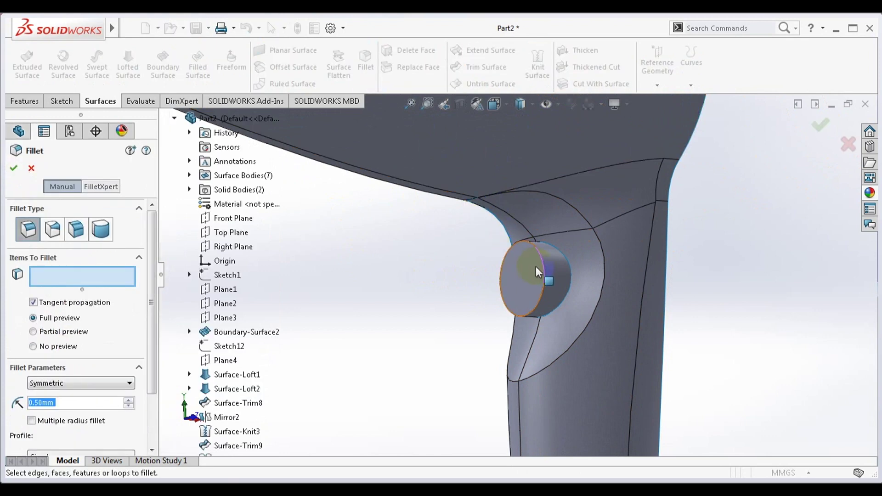
{"action": "left_click", "coordinate": [544, 268]}
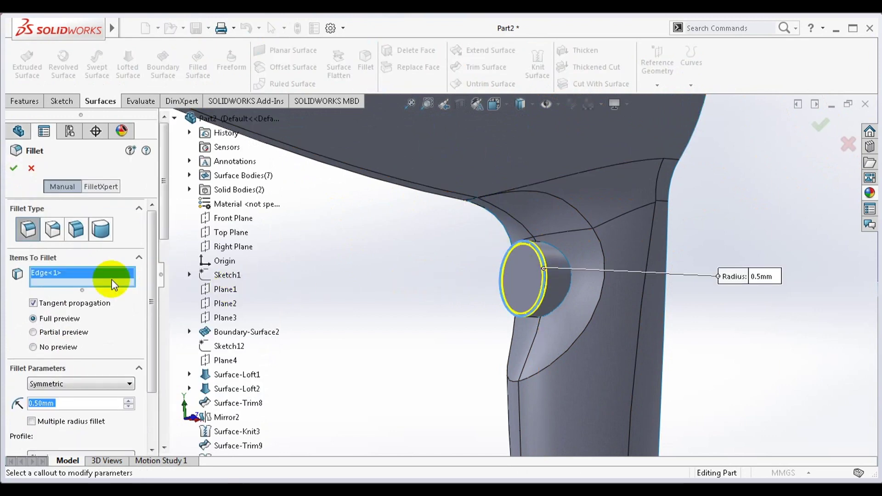
{"action": "type", "text": "2"}
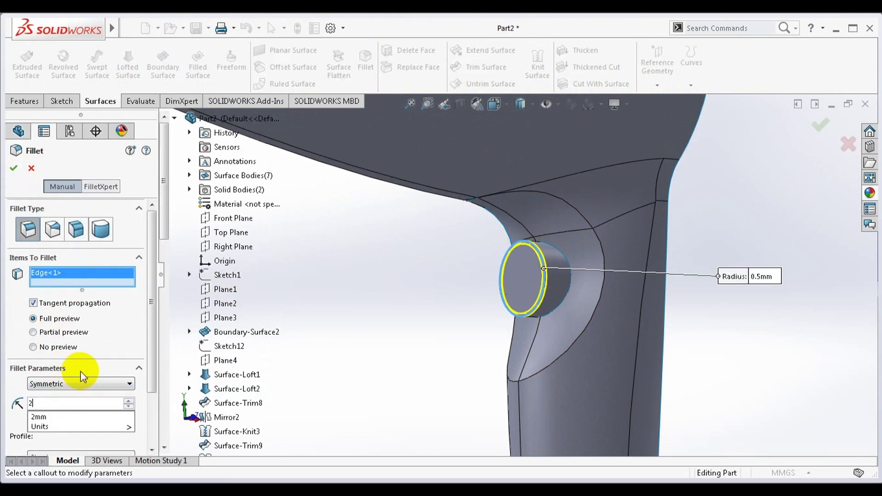
{"action": "key", "text": "Return"}
{"action": "left_click", "coordinate": [820, 124]}
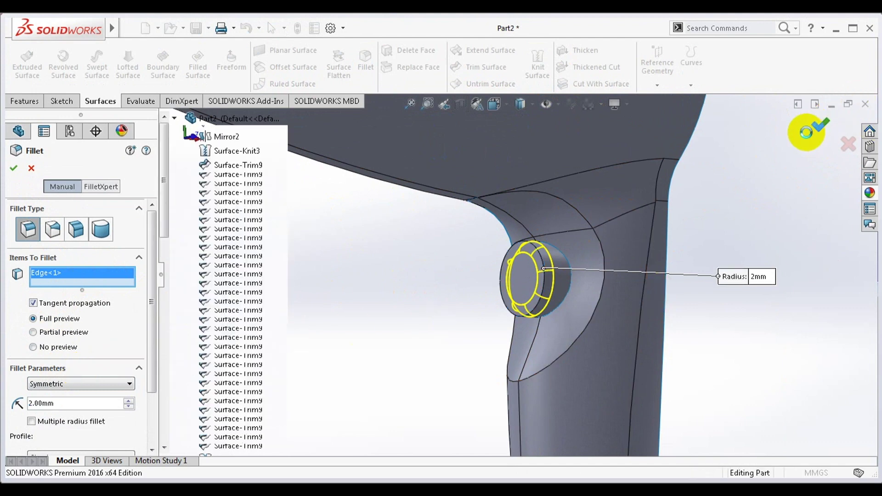
{"action": "scroll", "coordinate": [740, 220], "scroll_direction": "up", "scroll_amount": 5}
Step: Orbit to a side-on view, switch to Wireframe, and scroll the FeatureManager tree to the top
{"action": "middle_click_drag", "start_coordinate": [702, 269], "coordinate": [654, 273]}
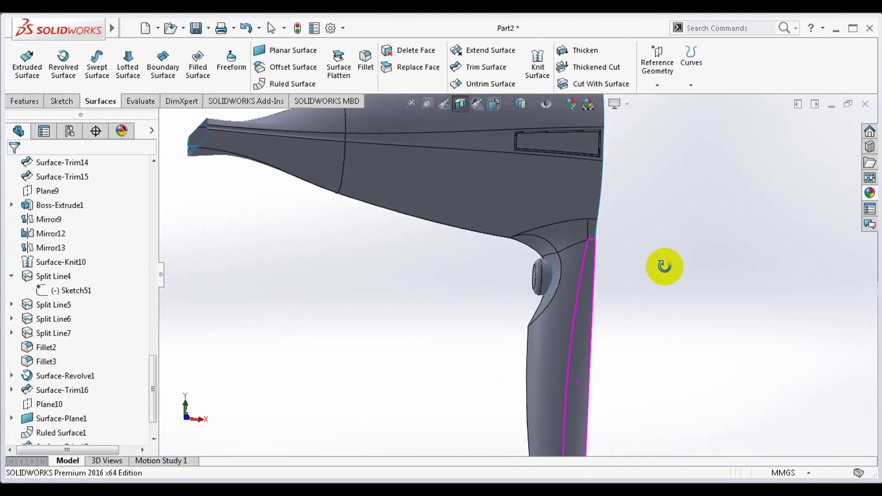
{"action": "scroll", "coordinate": [603, 256], "scroll_direction": "up", "scroll_amount": 3}
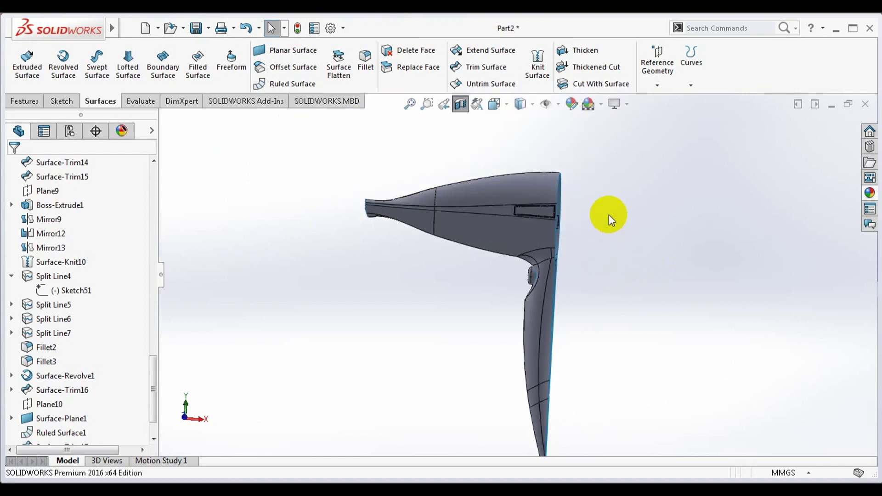
{"action": "key", "text": "ctrl+1"}
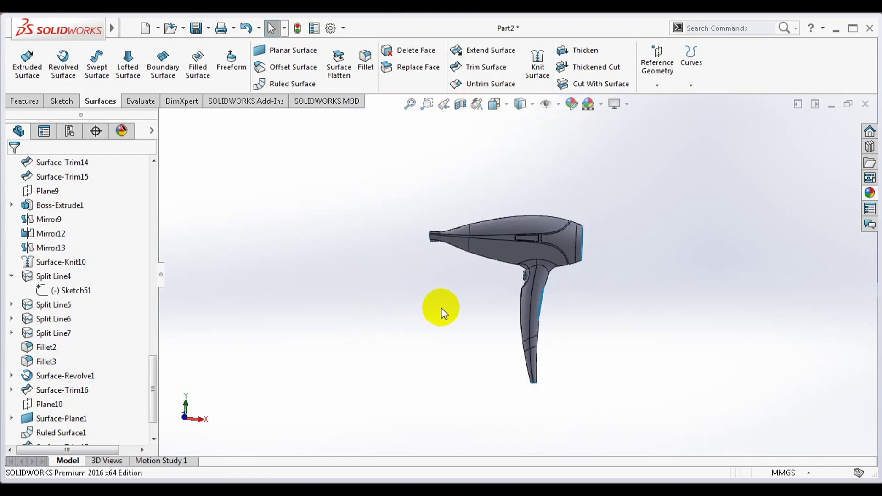
{"action": "mouse_move", "coordinate": [652, 352]}
{"action": "middle_mouse_down"}
{"action": "mouse_move", "coordinate": [628, 337]}
{"action": "mouse_move", "coordinate": [617, 356]}
{"action": "mouse_move", "coordinate": [577, 346]}
{"action": "middle_mouse_up"}
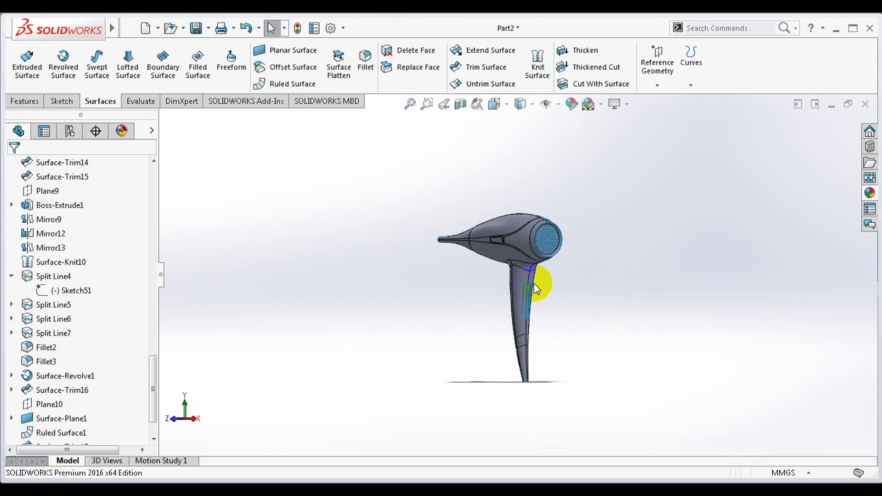
{"action": "scroll", "coordinate": [536, 289], "scroll_direction": "down", "scroll_amount": 2}
{"action": "scroll", "coordinate": [528, 322], "scroll_direction": "down", "scroll_amount": 3}
{"action": "scroll", "coordinate": [508, 319], "scroll_direction": "up", "scroll_amount": 1}
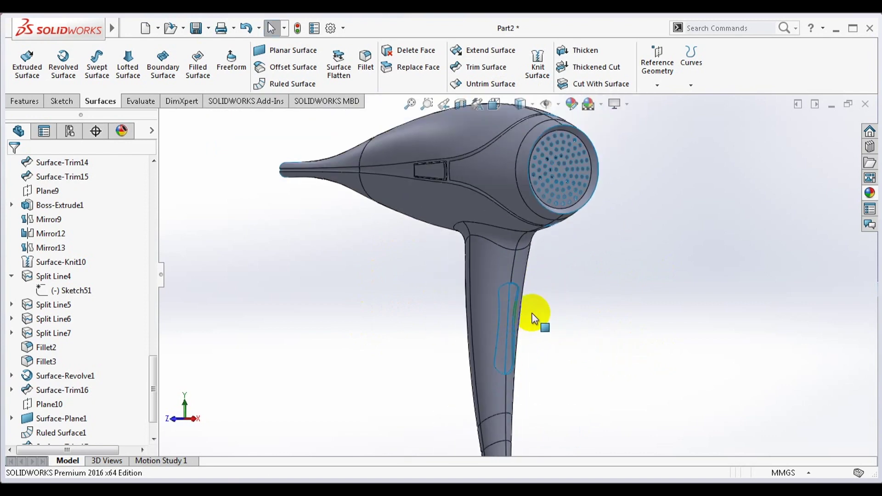
{"action": "middle_click_drag", "start_coordinate": [532, 317], "coordinate": [577, 311]}
{"action": "scroll", "coordinate": [575, 255], "scroll_direction": "down", "scroll_amount": 3}
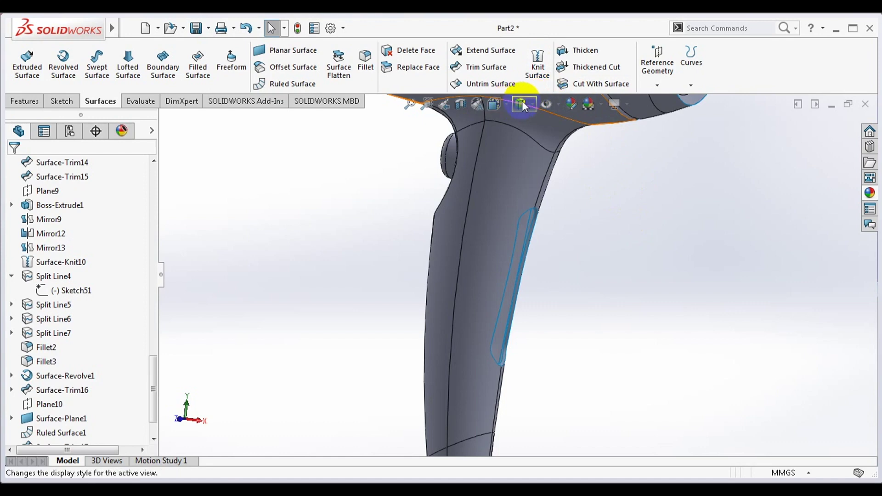
{"action": "left_click", "coordinate": [520, 202]}
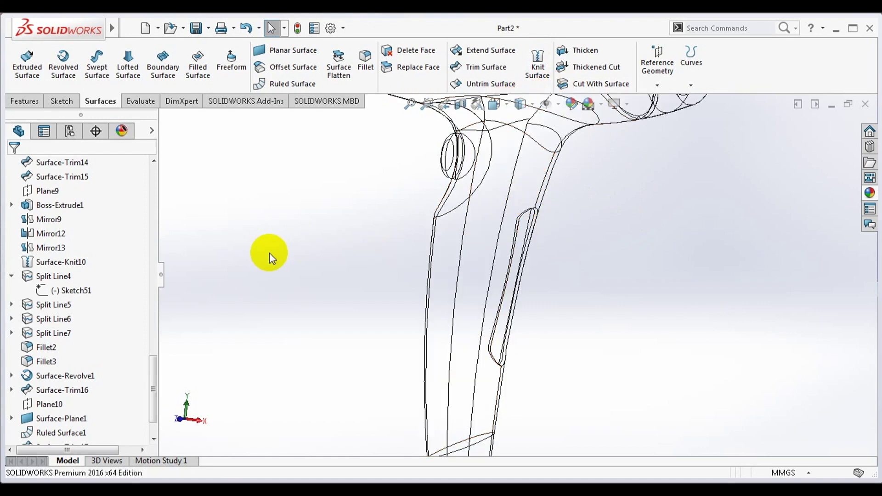
{"action": "scroll", "coordinate": [340, 287], "scroll_direction": "up", "scroll_amount": 5}
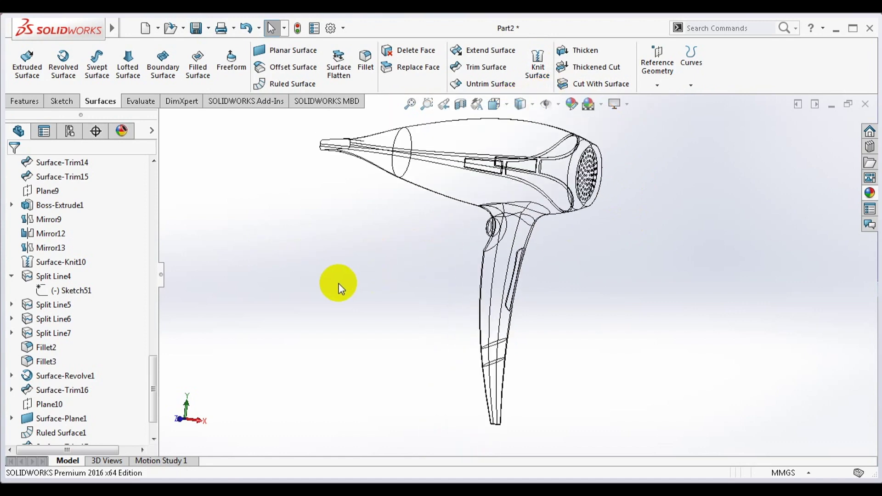
{"action": "left_click_drag", "start_coordinate": [154, 366], "coordinate": [162, 177]}
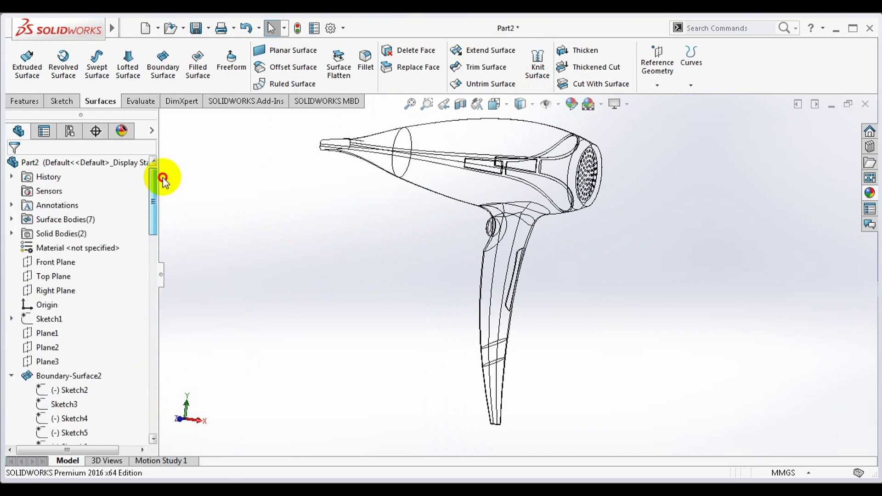
Step: Start a sketch on Front Plane, view it face-on, then leave the empty sketch
{"action": "right_click", "coordinate": [56, 266]}
{"action": "left_click", "coordinate": [66, 251]}
{"action": "key", "text": "space"}
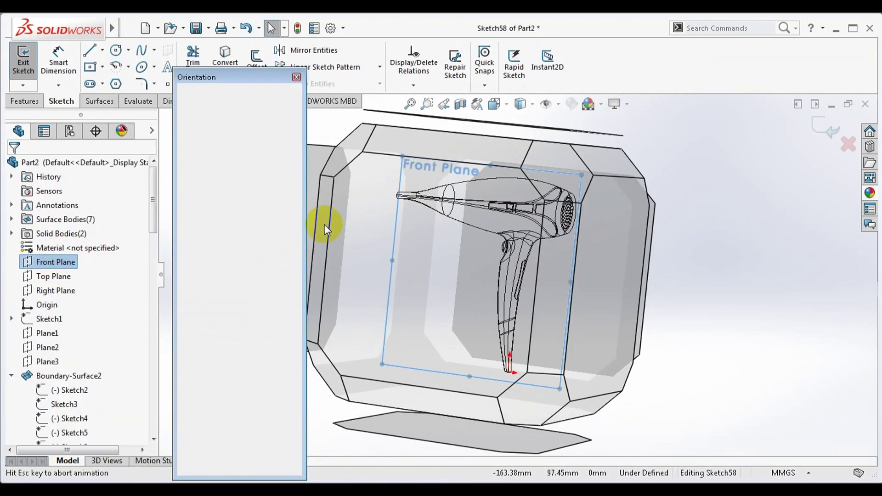
{"action": "left_click", "coordinate": [294, 150]}
{"action": "scroll", "coordinate": [610, 221], "scroll_direction": "down", "scroll_amount": 3}
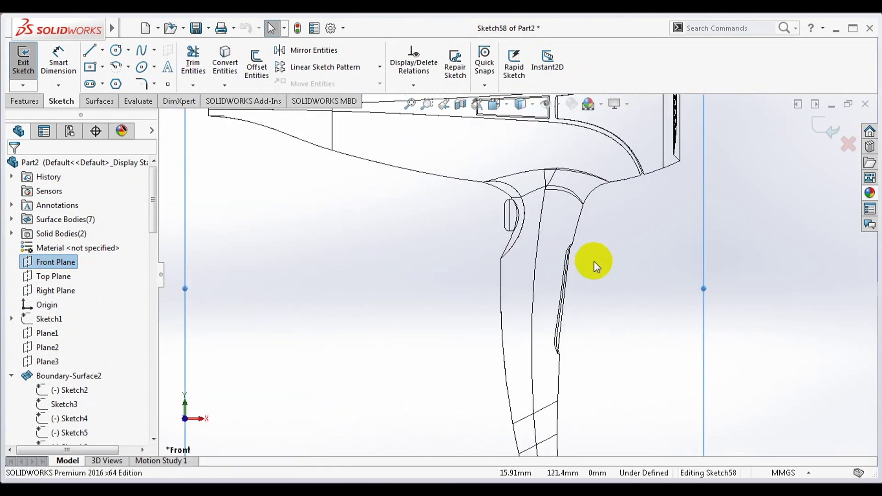
{"action": "scroll", "coordinate": [592, 266], "scroll_direction": "down", "scroll_amount": 2}
{"action": "scroll", "coordinate": [553, 301], "scroll_direction": "up", "scroll_amount": 2}
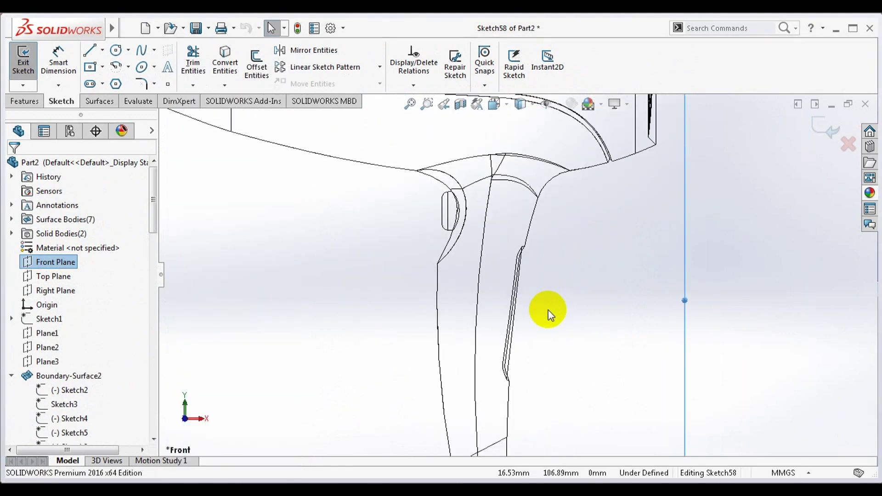
{"action": "scroll", "coordinate": [529, 293], "scroll_direction": "up", "scroll_amount": 2}
{"action": "scroll", "coordinate": [529, 294], "scroll_direction": "up", "scroll_amount": 3}
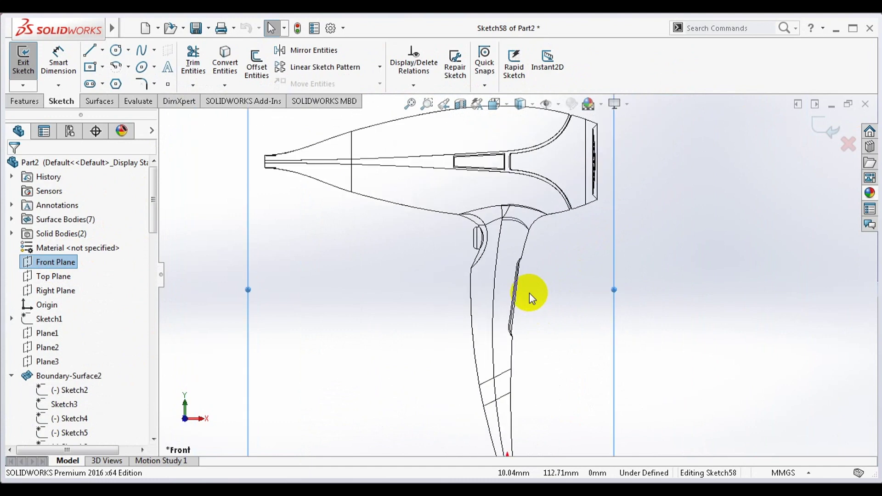
{"action": "key", "text": "ctrl+b"}
{"action": "mouse_move", "coordinate": [155, 202]}
{"action": "left_mouse_down"}
{"action": "mouse_move", "coordinate": [155, 232]}
{"action": "mouse_move", "coordinate": [84, 276]}
{"action": "left_mouse_up"}
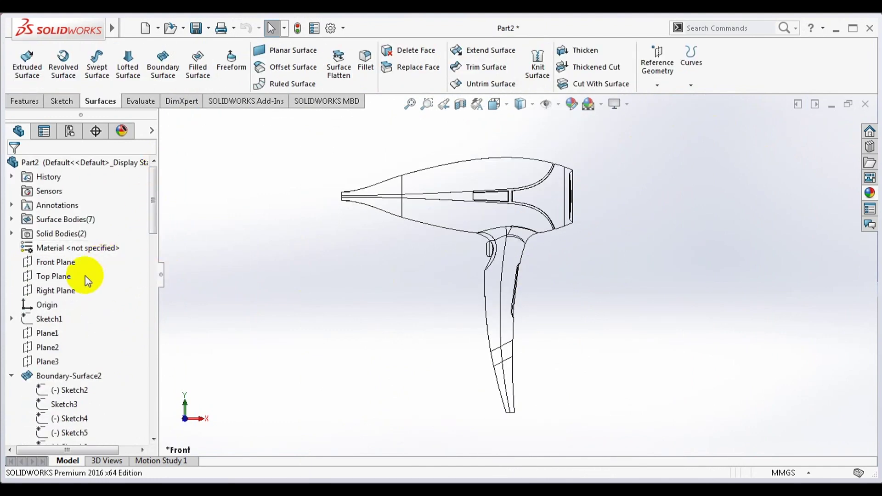
Step: Open Sketch1 for editing and discard the changes
{"action": "right_click", "coordinate": [51, 318]}
{"action": "left_click", "coordinate": [57, 221]}
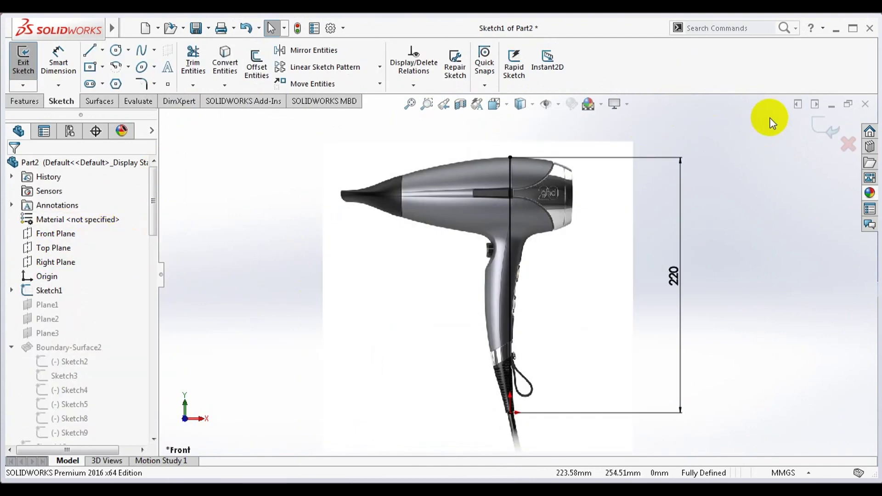
{"action": "left_click", "coordinate": [848, 143]}
{"action": "left_click", "coordinate": [412, 261]}
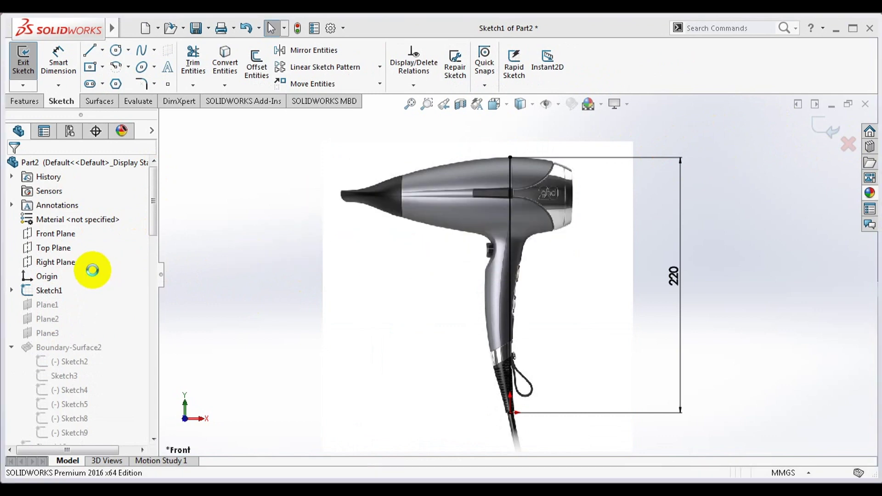
Step: Show Sketch1 so the hair dryer photo appears behind the wireframe
{"action": "right_click", "coordinate": [46, 318]}
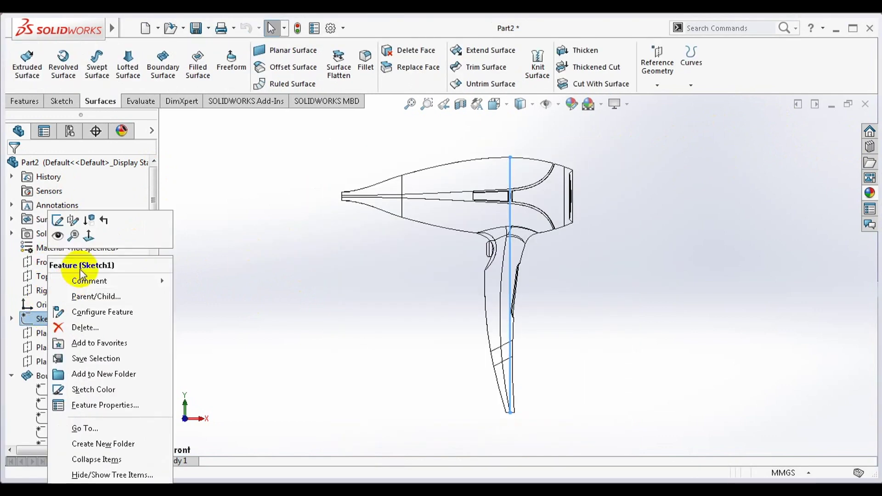
{"action": "left_click", "coordinate": [57, 236]}
{"action": "scroll", "coordinate": [467, 285], "scroll_direction": "down", "scroll_amount": 2}
{"action": "scroll", "coordinate": [469, 317], "scroll_direction": "down", "scroll_amount": 3}
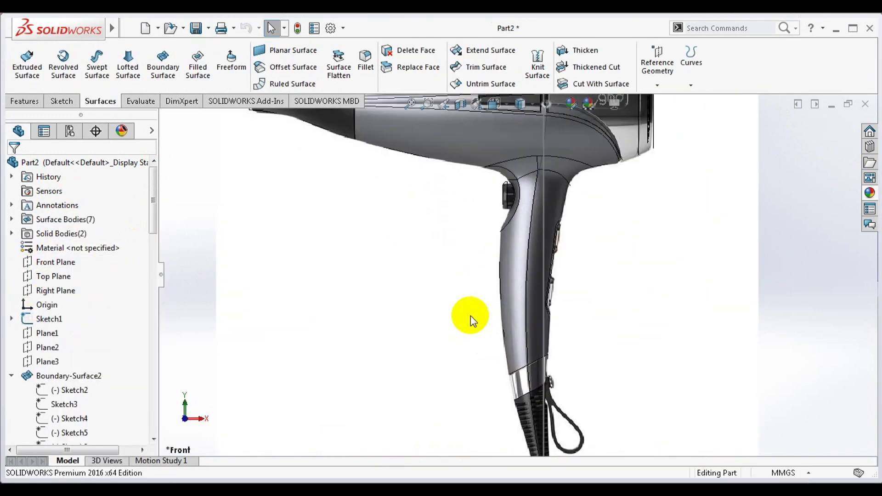
Step: Start a new 3D sketch and draw a short line across the handle
{"action": "left_click", "coordinate": [62, 101]}
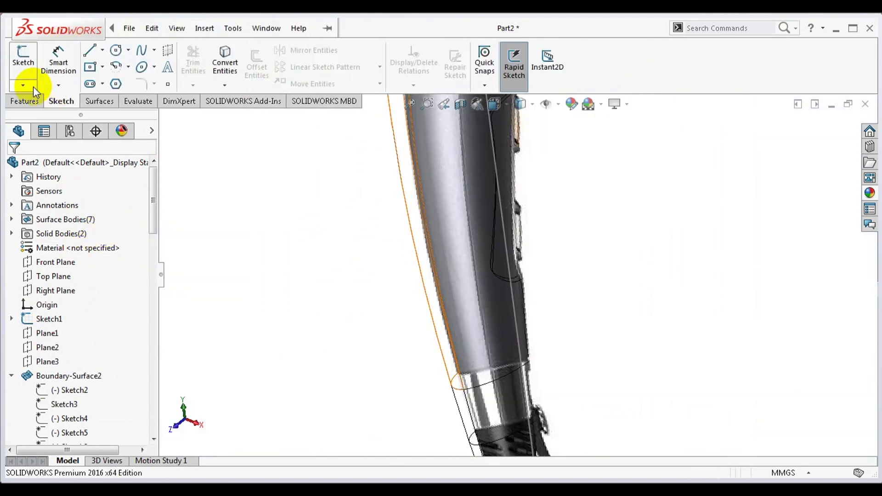
{"action": "left_click", "coordinate": [34, 88]}
{"action": "left_click", "coordinate": [39, 112]}
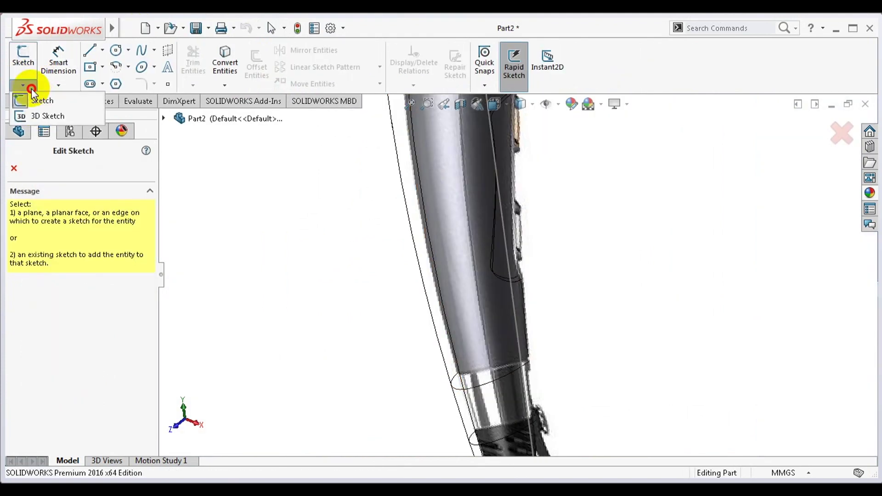
{"action": "left_click", "coordinate": [102, 46]}
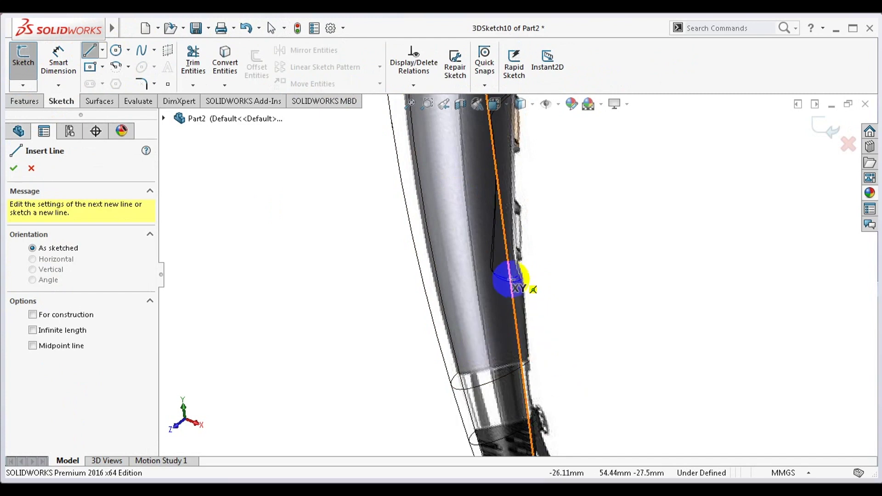
{"action": "left_click_drag", "start_coordinate": [508, 280], "coordinate": [522, 278]}
{"action": "left_click", "coordinate": [522, 278]}
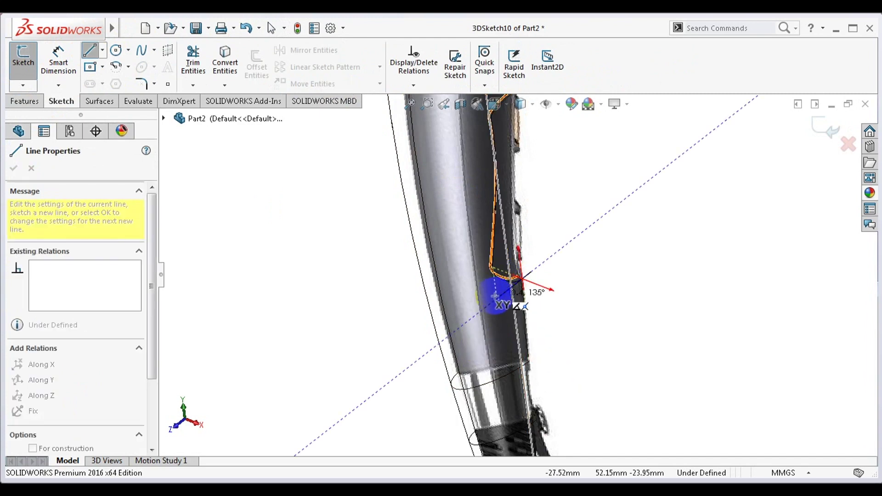
{"action": "key", "text": "Escape"}
{"action": "key", "text": "Escape"}
Step: Give the handle line an Along Z relation, then exit 3DSketch10
{"action": "scroll", "coordinate": [510, 283], "scroll_direction": "up", "scroll_amount": 5}
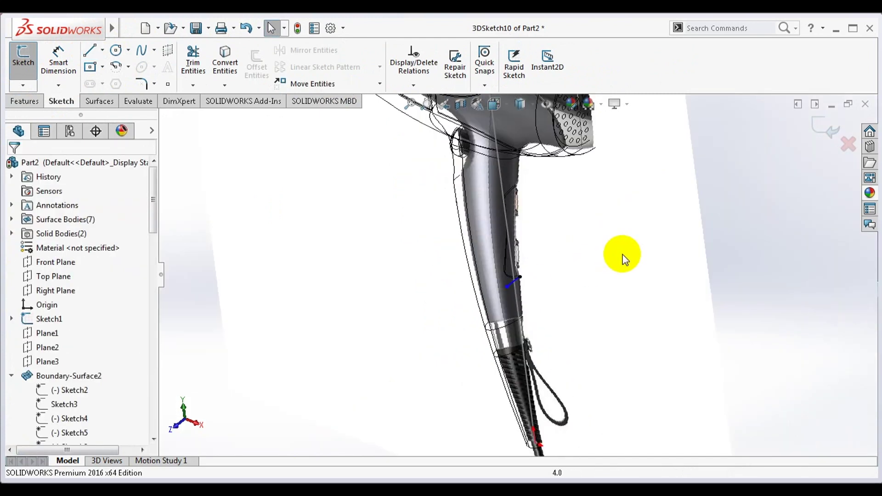
{"action": "left_click", "coordinate": [519, 280]}
{"action": "scroll", "coordinate": [515, 283], "scroll_direction": "up", "scroll_amount": 3}
{"action": "left_click", "coordinate": [508, 305]}
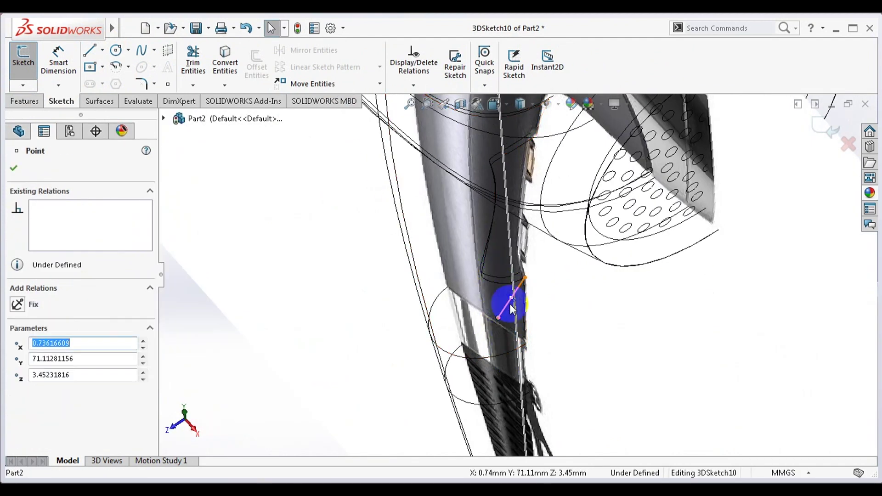
{"action": "left_click", "coordinate": [182, 390]}
{"action": "scroll", "coordinate": [354, 361], "scroll_direction": "up", "scroll_amount": 3}
{"action": "middle_click_drag", "start_coordinate": [354, 360], "coordinate": [478, 374]}
{"action": "scroll", "coordinate": [469, 363], "scroll_direction": "up", "scroll_amount": 5}
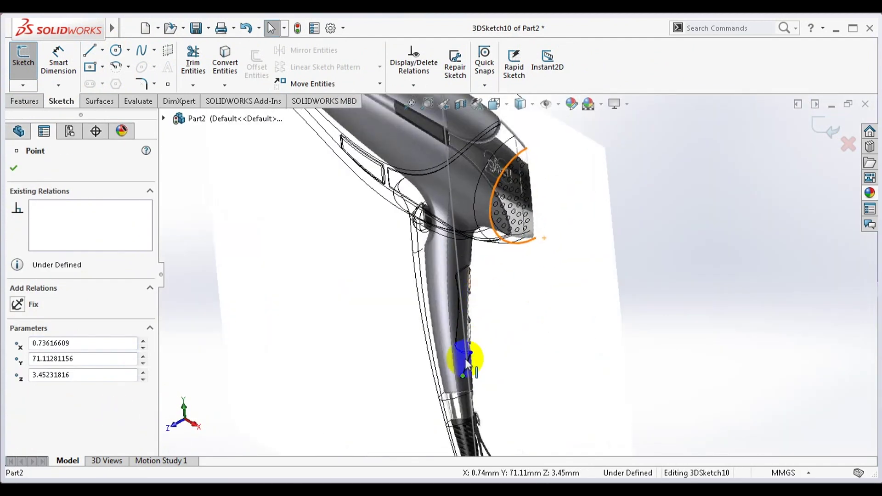
{"action": "scroll", "coordinate": [461, 370], "scroll_direction": "down", "scroll_amount": 5}
{"action": "left_click", "coordinate": [493, 358]}
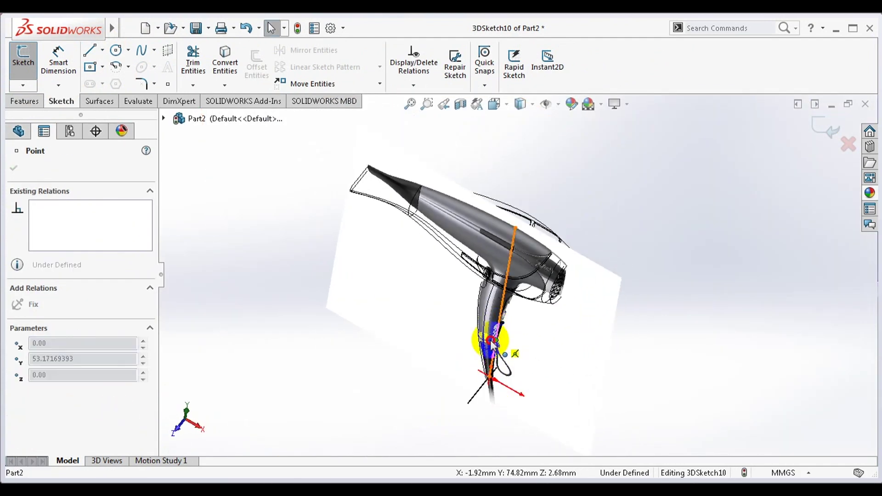
{"action": "mouse_move", "coordinate": [483, 354]}
{"action": "middle_mouse_down"}
{"action": "mouse_move", "coordinate": [480, 388]}
{"action": "mouse_move", "coordinate": [444, 202]}
{"action": "mouse_move", "coordinate": [492, 315]}
{"action": "mouse_move", "coordinate": [516, 345]}
{"action": "mouse_move", "coordinate": [504, 301]}
{"action": "mouse_move", "coordinate": [449, 357]}
{"action": "middle_mouse_up"}
{"action": "left_click", "coordinate": [489, 302], "text": "ctrl"}
{"action": "left_click", "coordinate": [15, 333]}
{"action": "left_click", "coordinate": [826, 129]}
{"action": "scroll", "coordinate": [502, 311], "scroll_direction": "down", "scroll_amount": 5}
Step: In front view, build Plane11 from Line1 of 3DSketch10 and a handle vertex
{"action": "key", "text": "ctrl+1"}
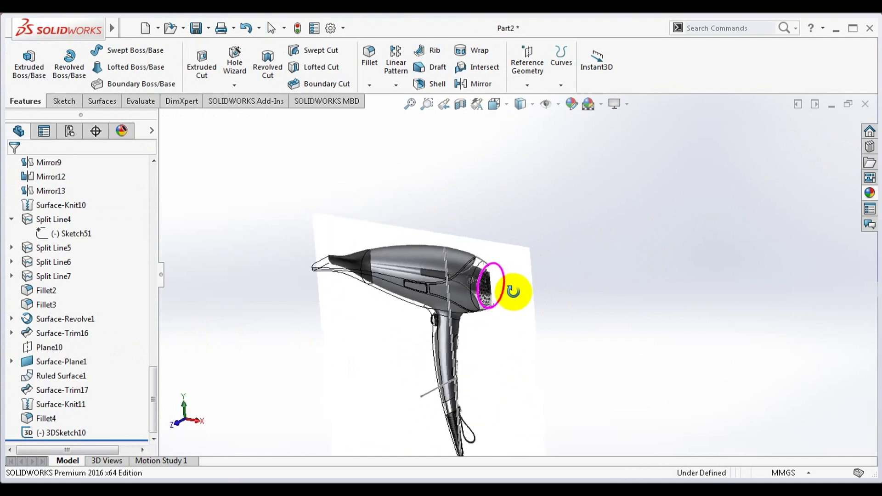
{"action": "left_click", "coordinate": [432, 395]}
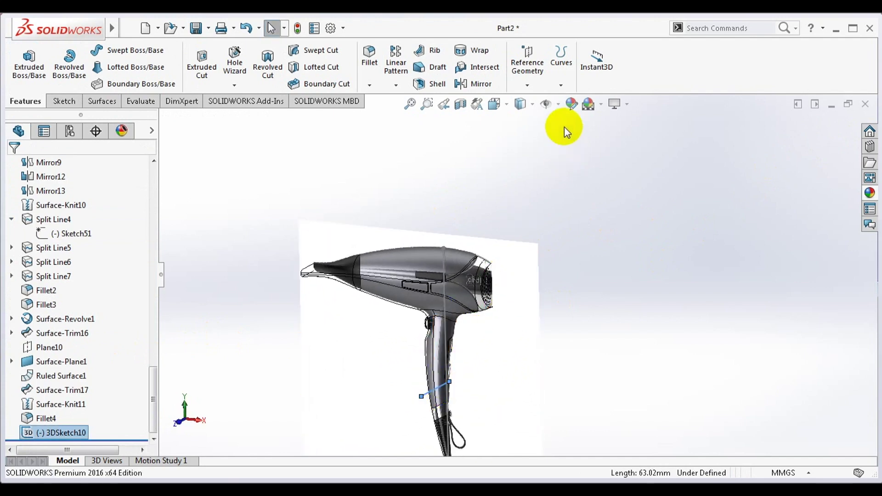
{"action": "left_click", "coordinate": [528, 67]}
{"action": "left_click", "coordinate": [533, 97]}
{"action": "scroll", "coordinate": [467, 317], "scroll_direction": "down", "scroll_amount": 3}
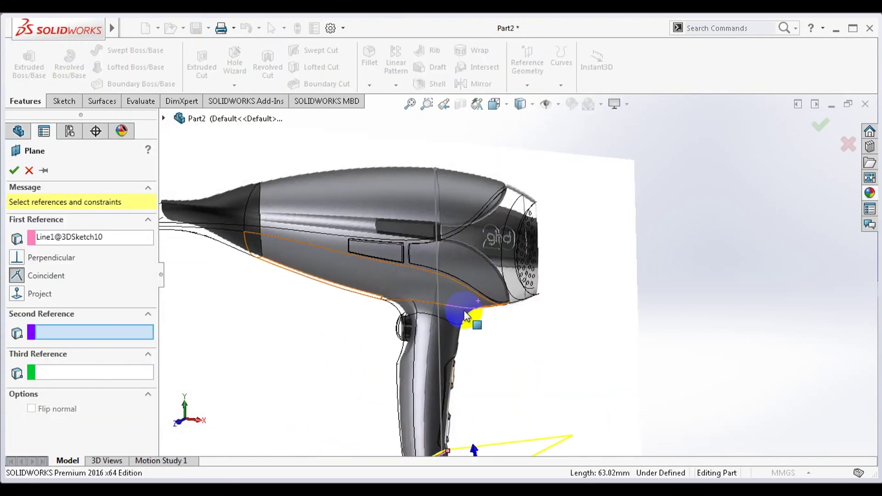
{"action": "scroll", "coordinate": [459, 354], "scroll_direction": "down", "scroll_amount": 2}
{"action": "scroll", "coordinate": [460, 354], "scroll_direction": "down", "scroll_amount": 2}
{"action": "scroll", "coordinate": [494, 298], "scroll_direction": "down", "scroll_amount": 2}
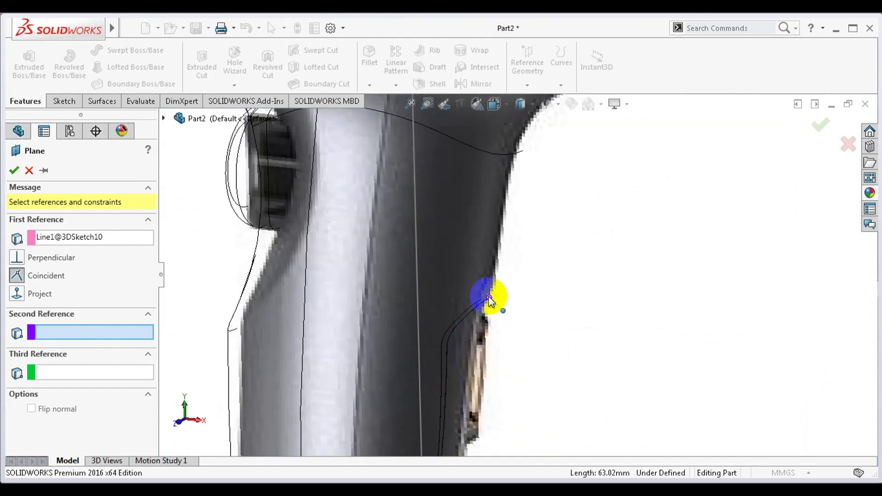
{"action": "left_click", "coordinate": [489, 296]}
{"action": "scroll", "coordinate": [528, 285], "scroll_direction": "up", "scroll_amount": 5}
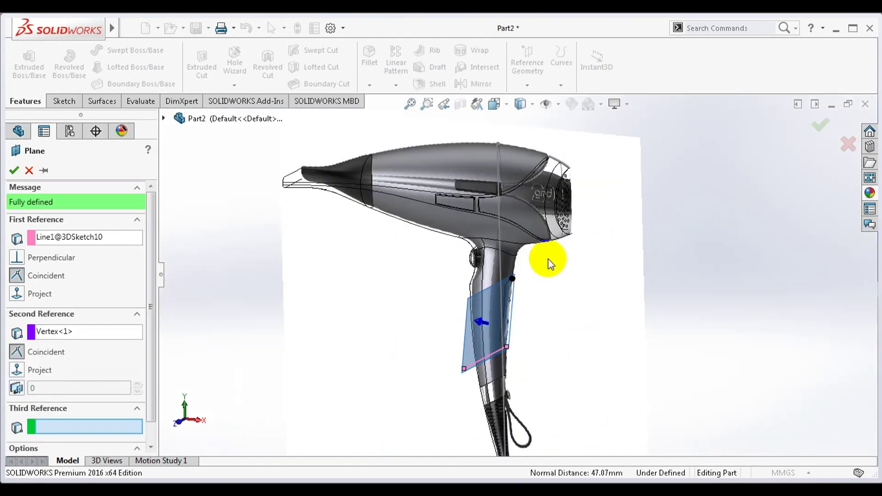
{"action": "left_click", "coordinate": [823, 130]}
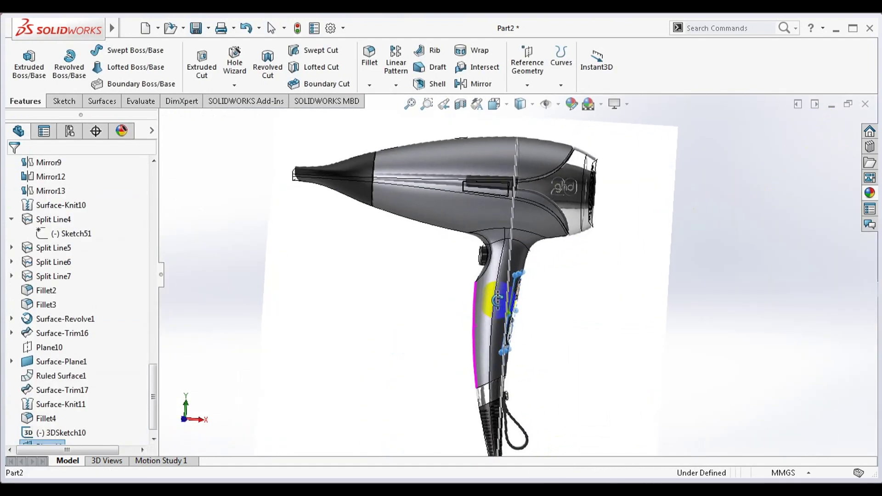
{"action": "right_click", "coordinate": [514, 295]}
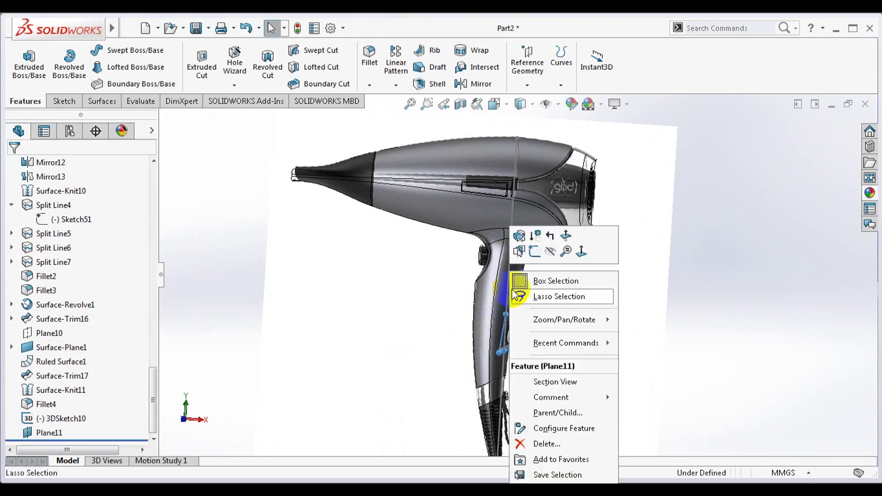
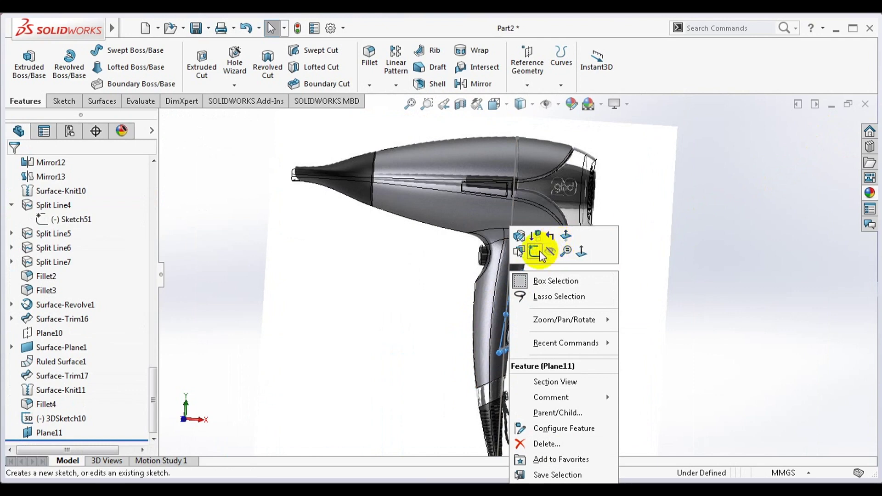
Step: Roll the feature tree forward past Plane11 and bring up Plane11's options
{"action": "left_click", "coordinate": [754, 187]}
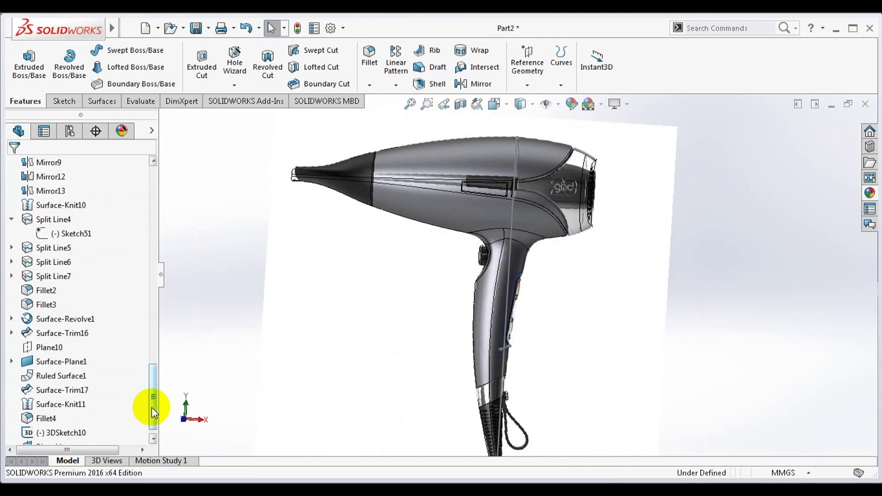
{"action": "left_click_drag", "start_coordinate": [152, 408], "coordinate": [126, 459]}
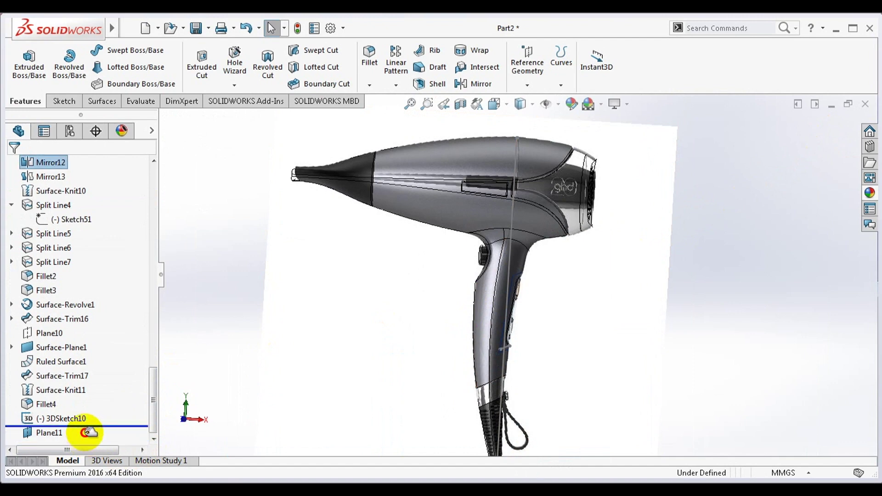
{"action": "left_click_drag", "start_coordinate": [87, 432], "coordinate": [87, 428]}
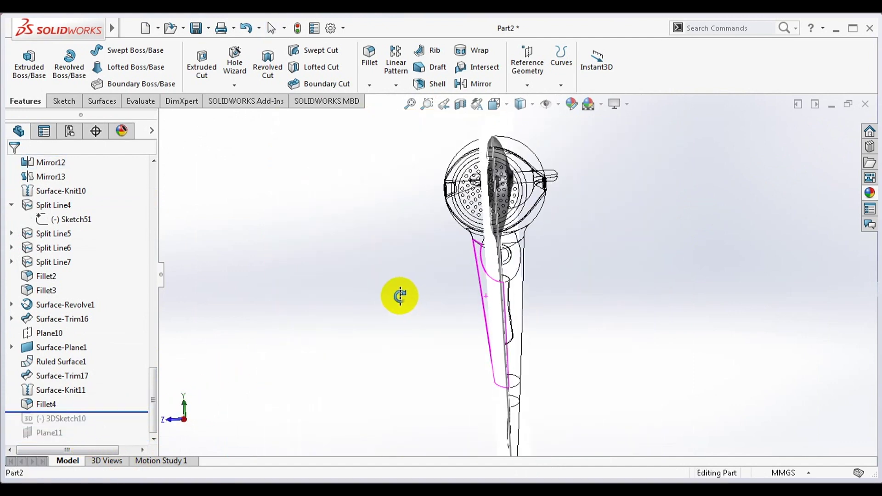
{"action": "right_click", "coordinate": [500, 285]}
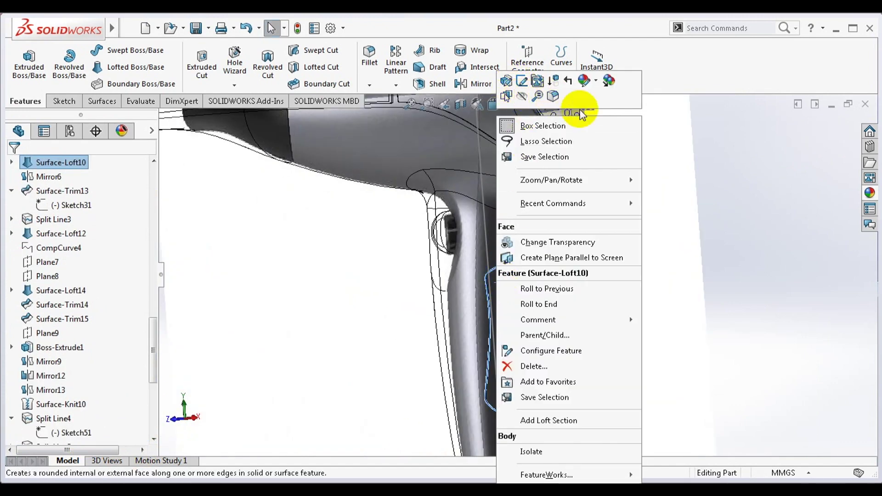
{"action": "key", "text": "Escape"}
{"action": "scroll", "coordinate": [134, 403], "scroll_direction": "down", "scroll_amount": 5}
{"action": "left_click_drag", "start_coordinate": [87, 412], "coordinate": [87, 440]}
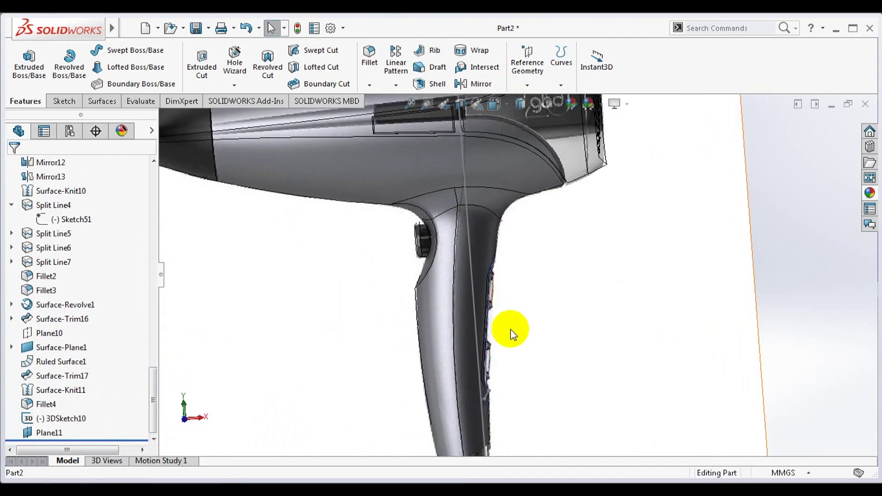
{"action": "right_click", "coordinate": [414, 110]}
{"action": "key", "text": "Escape"}
{"action": "right_click", "coordinate": [43, 433]}
Step: Start a sketch on Plane11 and draw two vertical straight slots along the handle
{"action": "left_click", "coordinate": [59, 182]}
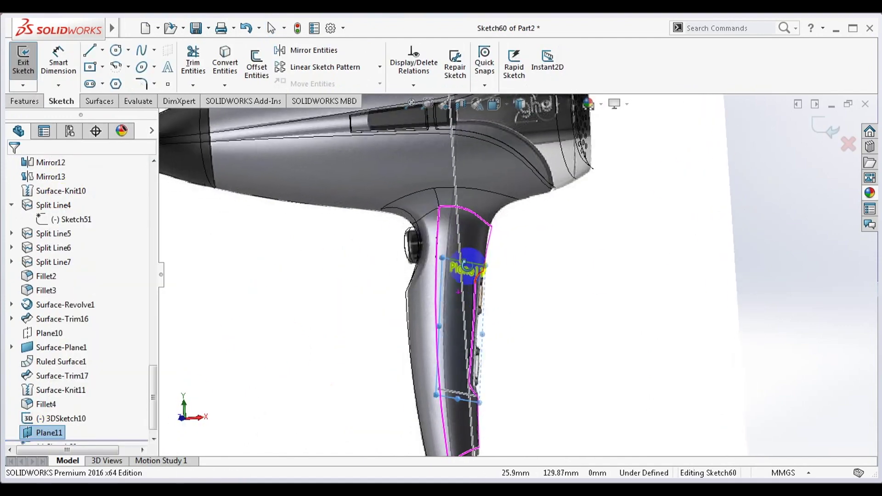
{"action": "left_click", "coordinate": [87, 87]}
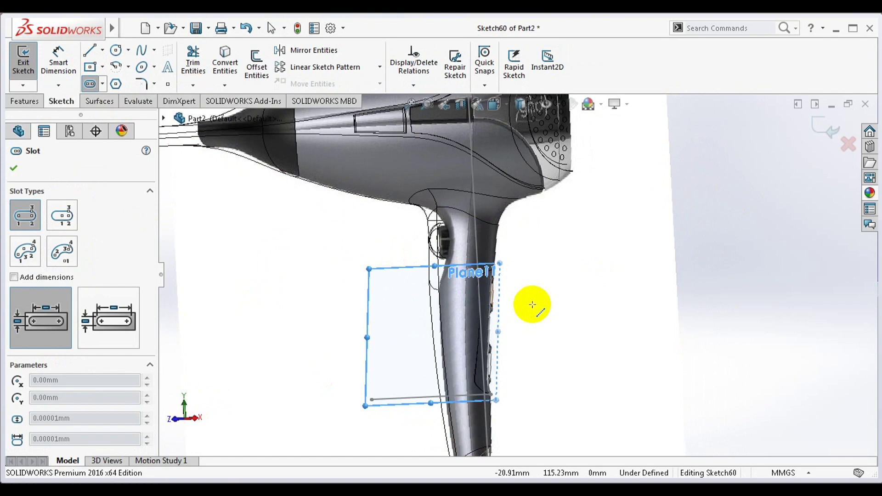
{"action": "left_click", "coordinate": [494, 284]}
{"action": "left_click", "coordinate": [493, 309]}
{"action": "left_click", "coordinate": [490, 350]}
{"action": "left_click", "coordinate": [490, 378]}
{"action": "left_click", "coordinate": [501, 364]}
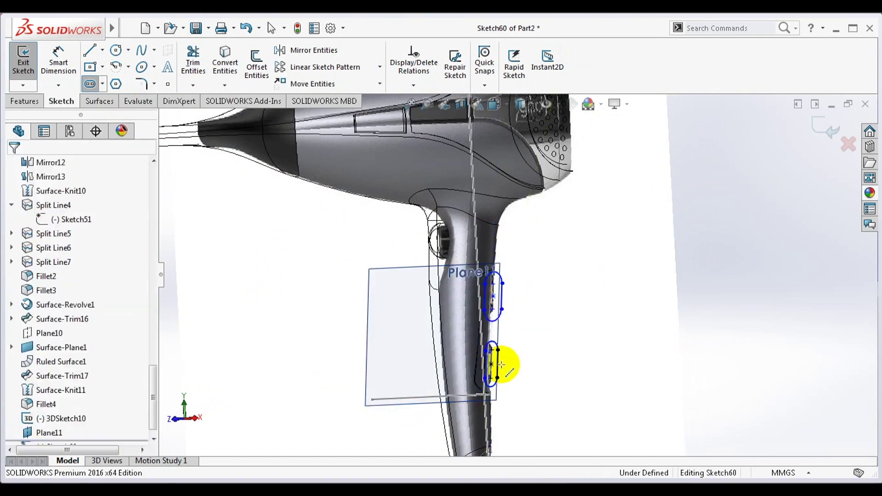
Step: View Plane11 head-on and check the upper slot's relations from another angle
{"action": "key", "text": "ctrl+8"}
{"action": "scroll", "coordinate": [578, 286], "scroll_direction": "down", "scroll_amount": 5}
{"action": "left_click", "coordinate": [492, 288]}
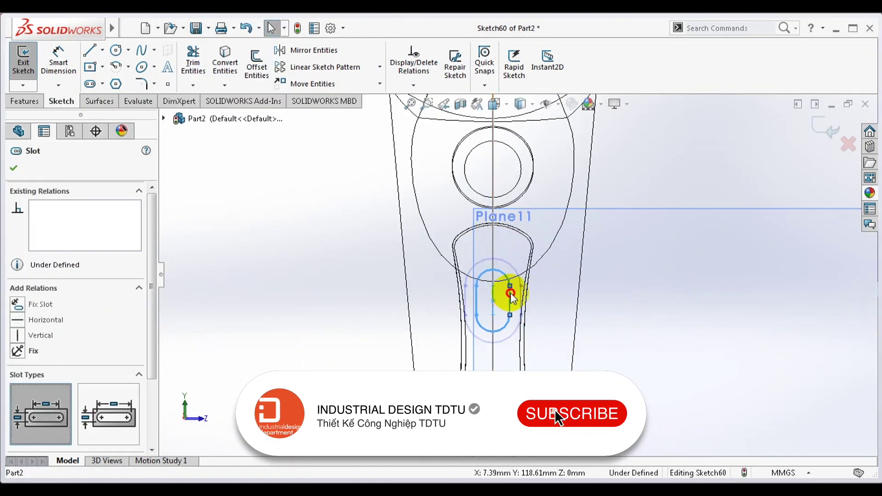
{"action": "scroll", "coordinate": [511, 297], "scroll_direction": "up", "scroll_amount": 2}
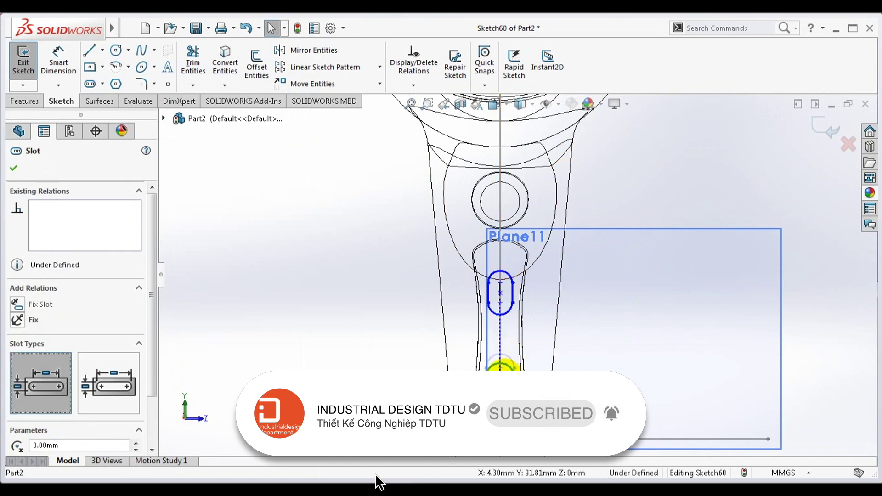
{"action": "left_click", "coordinate": [514, 292]}
{"action": "middle_click_drag", "start_coordinate": [514, 292], "coordinate": [706, 330]}
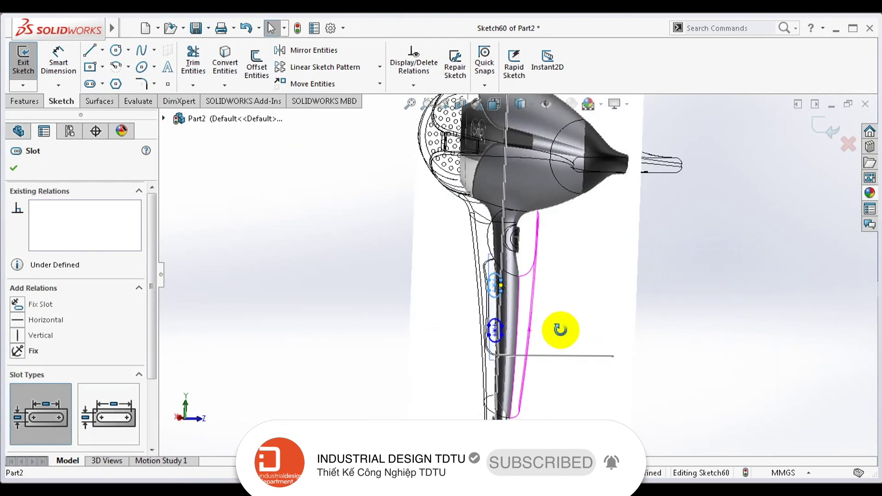
{"action": "left_click", "coordinate": [615, 260]}
{"action": "mouse_move", "coordinate": [614, 260]}
{"action": "middle_mouse_down"}
{"action": "mouse_move", "coordinate": [578, 276]}
{"action": "mouse_move", "coordinate": [586, 325]}
{"action": "mouse_move", "coordinate": [558, 375]}
{"action": "middle_mouse_up"}
Step: Check the lower slot's point relations and close Sketch60
{"action": "left_click", "coordinate": [558, 360]}
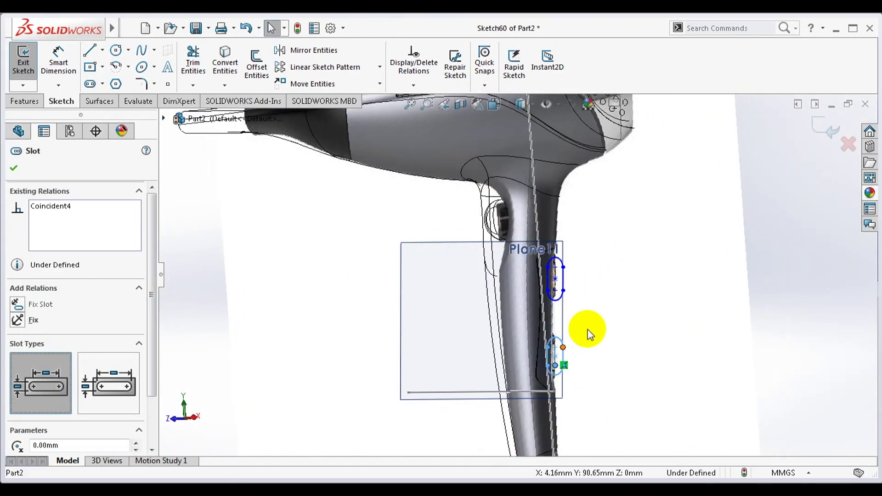
{"action": "mouse_move", "coordinate": [589, 335]}
{"action": "middle_mouse_down"}
{"action": "mouse_move", "coordinate": [630, 247]}
{"action": "mouse_move", "coordinate": [674, 244]}
{"action": "mouse_move", "coordinate": [475, 288]}
{"action": "middle_mouse_up"}
{"action": "scroll", "coordinate": [573, 288], "scroll_direction": "up", "scroll_amount": 3}
{"action": "left_click", "coordinate": [573, 287]}
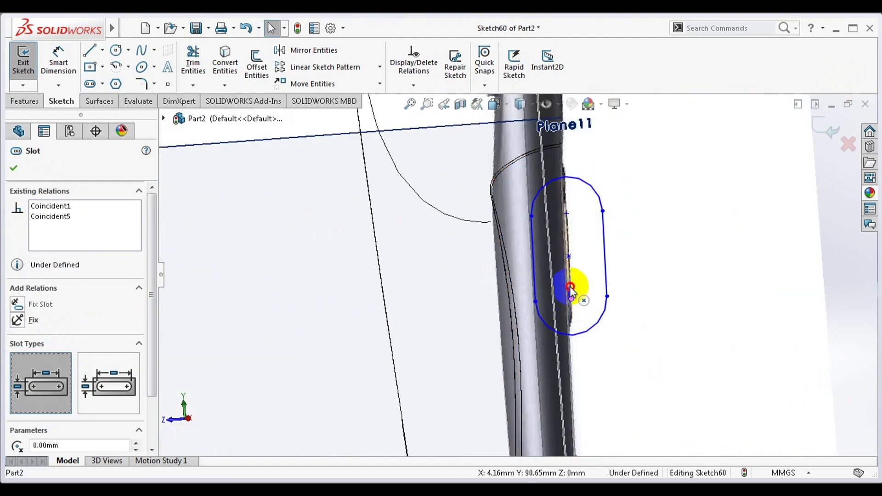
{"action": "scroll", "coordinate": [618, 302], "scroll_direction": "down", "scroll_amount": 3}
{"action": "mouse_move", "coordinate": [618, 302]}
{"action": "middle_mouse_down"}
{"action": "mouse_move", "coordinate": [825, 136]}
{"action": "mouse_move", "coordinate": [670, 256]}
{"action": "mouse_move", "coordinate": [650, 339]}
{"action": "middle_mouse_up"}
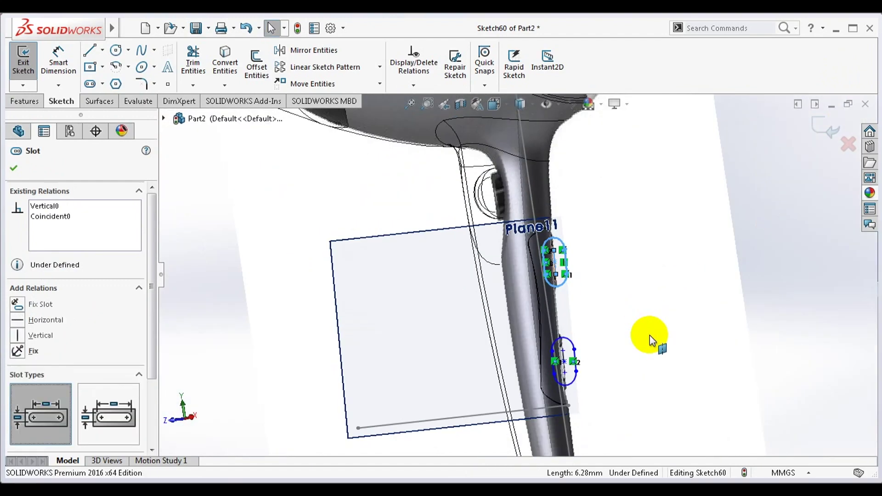
{"action": "scroll", "coordinate": [650, 338], "scroll_direction": "up", "scroll_amount": 3}
{"action": "scroll", "coordinate": [145, 372], "scroll_direction": "down", "scroll_amount": 3}
{"action": "left_click", "coordinate": [828, 132]}
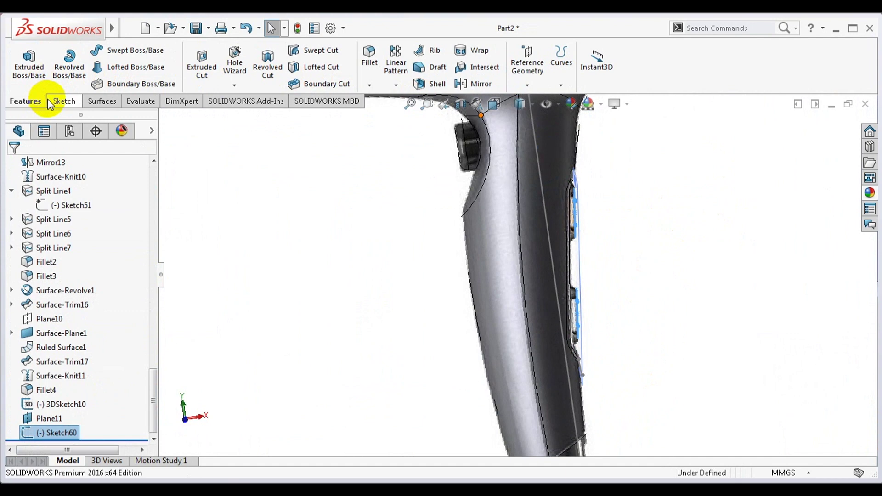
Step: Extrude the two slots as a 4 mm blind boss
{"action": "left_click", "coordinate": [99, 101]}
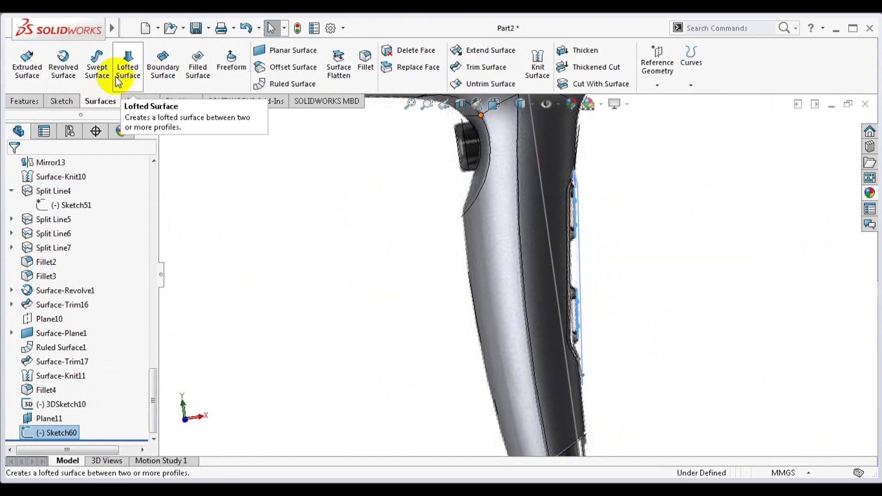
{"action": "left_click", "coordinate": [28, 101]}
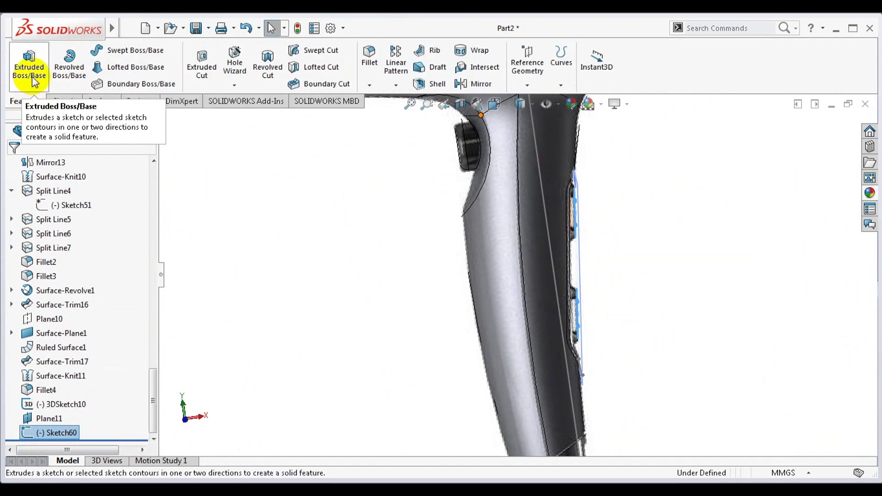
{"action": "left_click", "coordinate": [30, 74]}
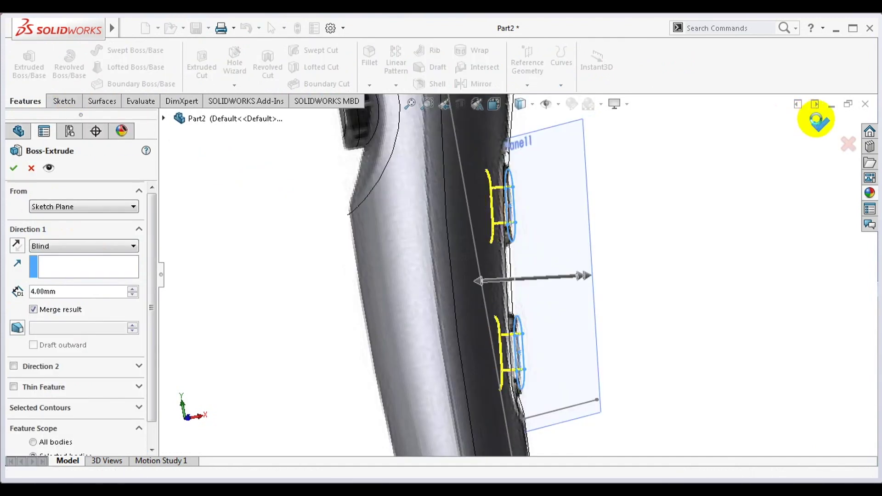
{"action": "left_click", "coordinate": [817, 120]}
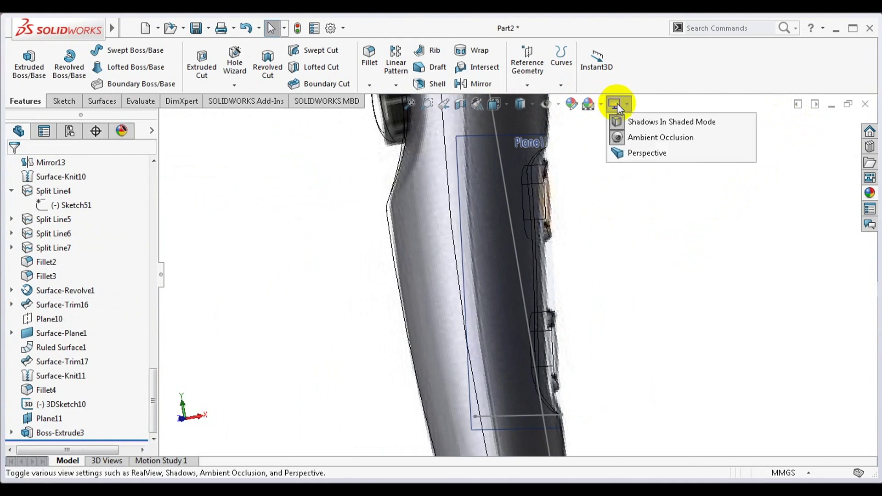
Step: Switch the model display to plain Shaded and view the whole dryer body
{"action": "left_click", "coordinate": [532, 133]}
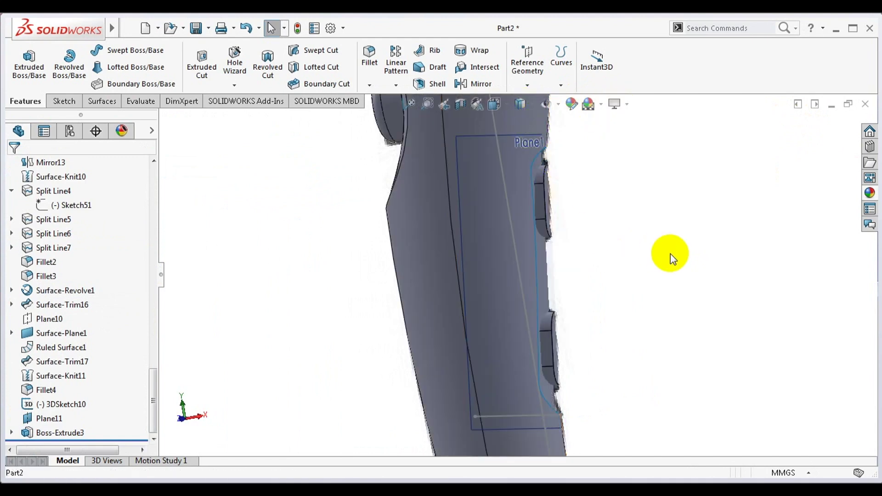
{"action": "scroll", "coordinate": [671, 259], "scroll_direction": "up", "scroll_amount": 3}
{"action": "mouse_move", "coordinate": [654, 271]}
{"action": "middle_mouse_down"}
{"action": "mouse_move", "coordinate": [616, 290]}
{"action": "mouse_move", "coordinate": [632, 63]}
{"action": "mouse_move", "coordinate": [640, 272]}
{"action": "mouse_move", "coordinate": [616, 305]}
{"action": "mouse_move", "coordinate": [569, 329]}
{"action": "mouse_move", "coordinate": [652, 308]}
{"action": "mouse_move", "coordinate": [650, 291]}
{"action": "mouse_move", "coordinate": [632, 282]}
{"action": "middle_mouse_up"}
{"action": "scroll", "coordinate": [565, 238], "scroll_direction": "up", "scroll_amount": 3}
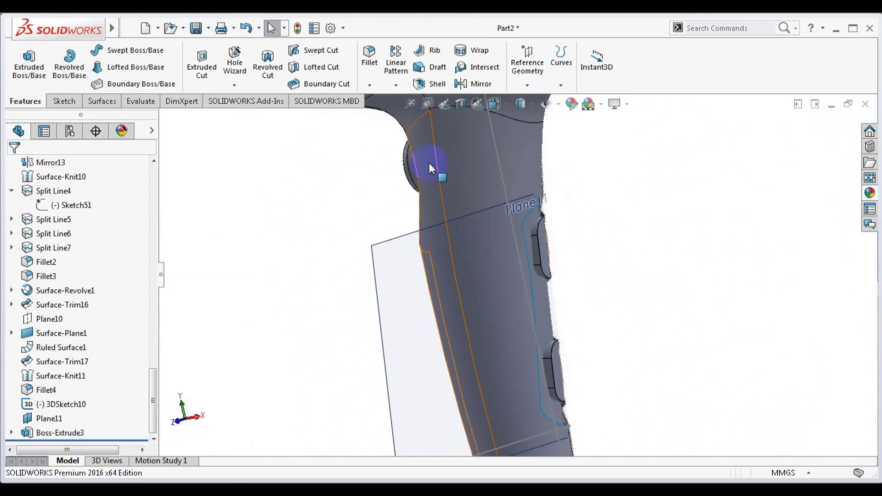
Step: Edit Boss-Extrude3 and change its blind depth to 2 mm
{"action": "right_click", "coordinate": [548, 260]}
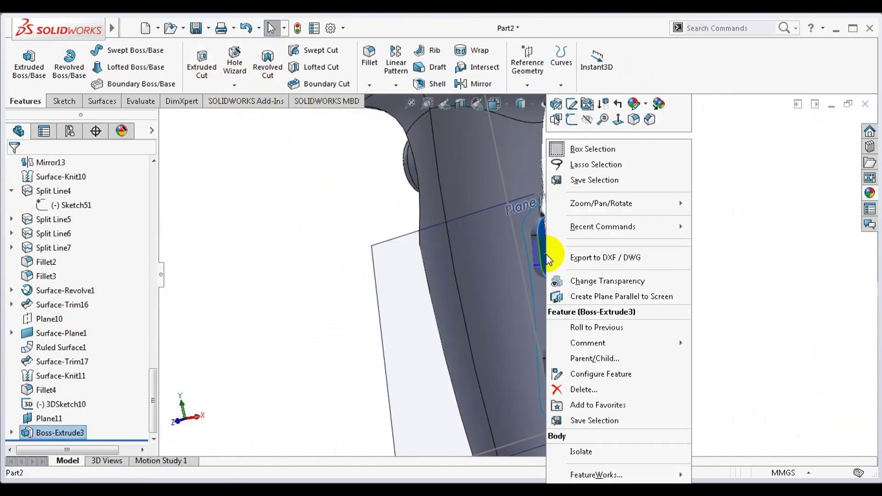
{"action": "left_click", "coordinate": [561, 103]}
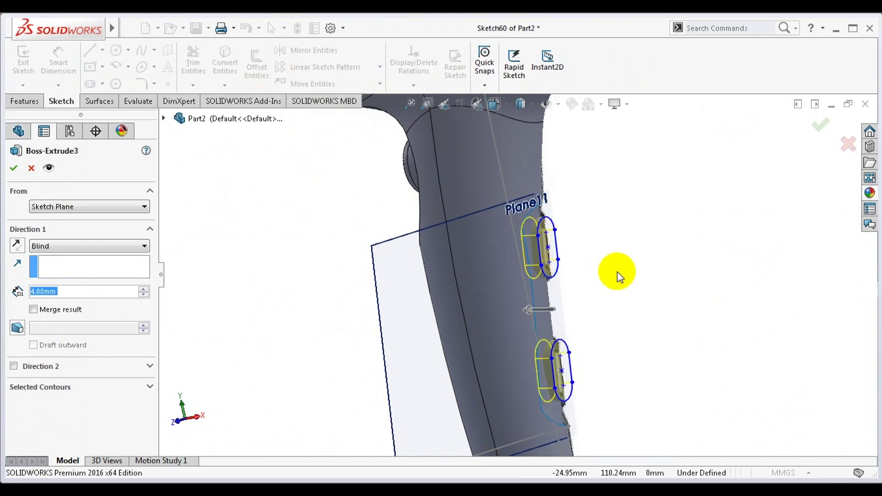
{"action": "middle_click_drag", "start_coordinate": [644, 248], "coordinate": [629, 253]}
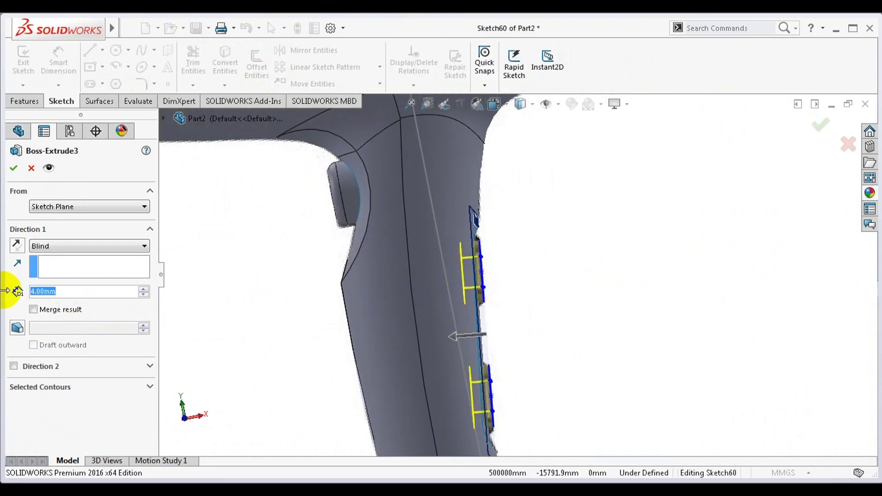
{"action": "type", "text": "2"}
{"action": "key", "text": "Return"}
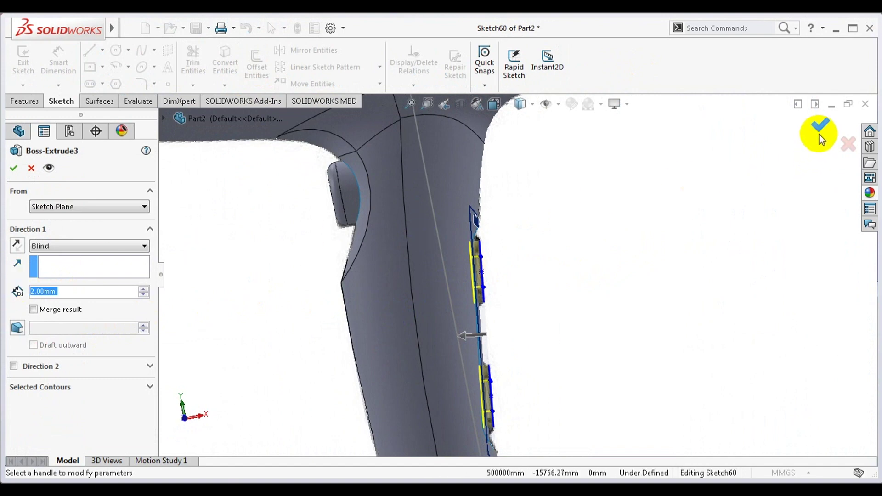
{"action": "left_click", "coordinate": [821, 135]}
{"action": "mouse_move", "coordinate": [644, 274]}
{"action": "middle_mouse_down"}
{"action": "mouse_move", "coordinate": [550, 288]}
{"action": "mouse_move", "coordinate": [627, 282]}
{"action": "middle_mouse_up"}
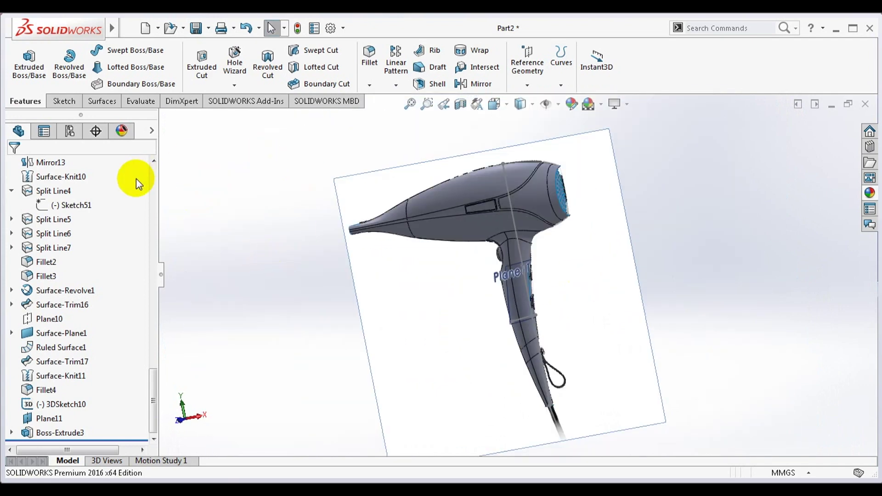
Step: Fillet one edge of the slot boss with a 1 mm radius
{"action": "scroll", "coordinate": [524, 280], "scroll_direction": "down", "scroll_amount": 3}
{"action": "scroll", "coordinate": [525, 279], "scroll_direction": "down", "scroll_amount": 3}
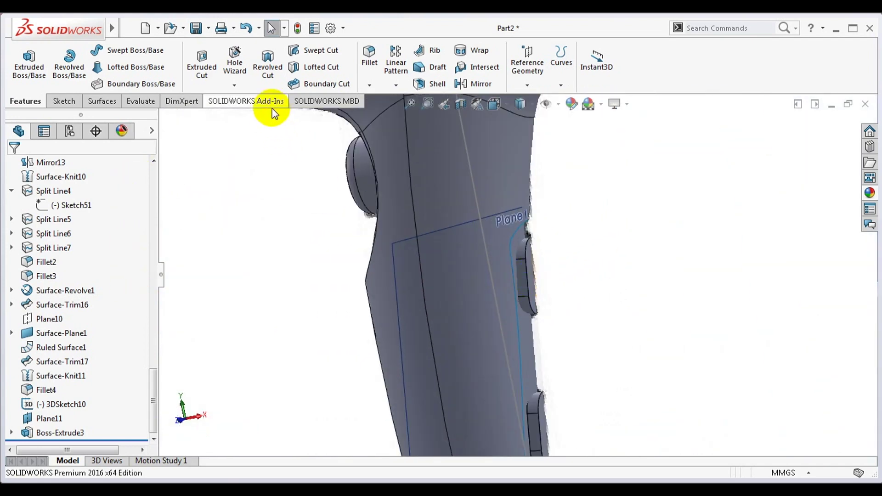
{"action": "left_click", "coordinate": [376, 63]}
{"action": "scroll", "coordinate": [514, 353], "scroll_direction": "down", "scroll_amount": 3}
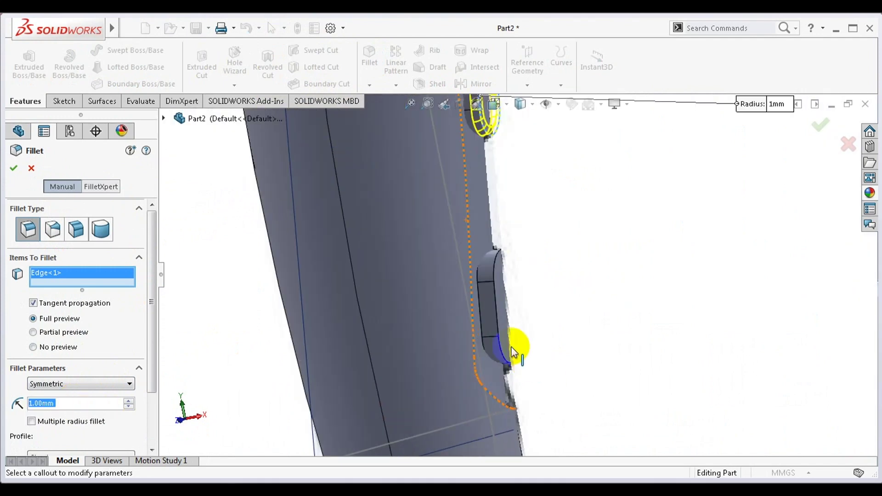
{"action": "mouse_move", "coordinate": [503, 316]}
{"action": "middle_mouse_down"}
{"action": "mouse_move", "coordinate": [522, 296]}
{"action": "mouse_move", "coordinate": [477, 296]}
{"action": "middle_mouse_up"}
{"action": "scroll", "coordinate": [555, 321], "scroll_direction": "down", "scroll_amount": 3}
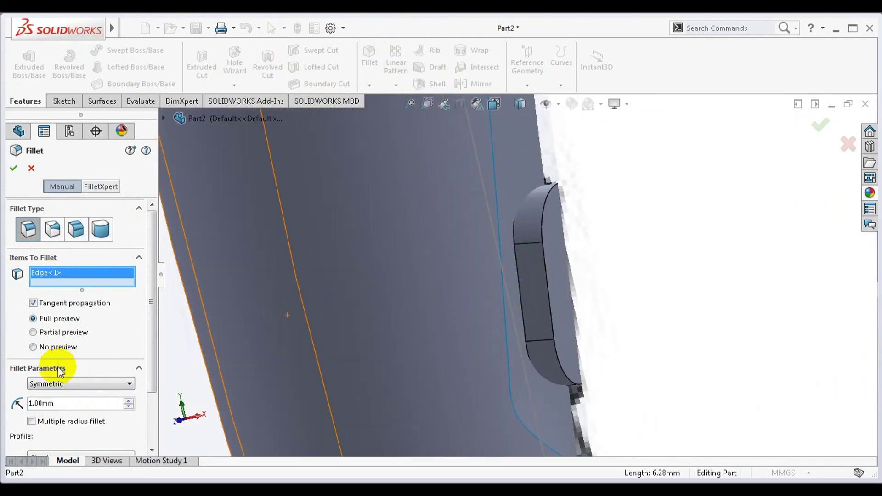
{"action": "scroll", "coordinate": [516, 137], "scroll_direction": "up", "scroll_amount": 5}
{"action": "left_click", "coordinate": [532, 262]}
Step: Repeat the 1 mm fillet on another edge of the boss
{"action": "key", "text": "Return"}
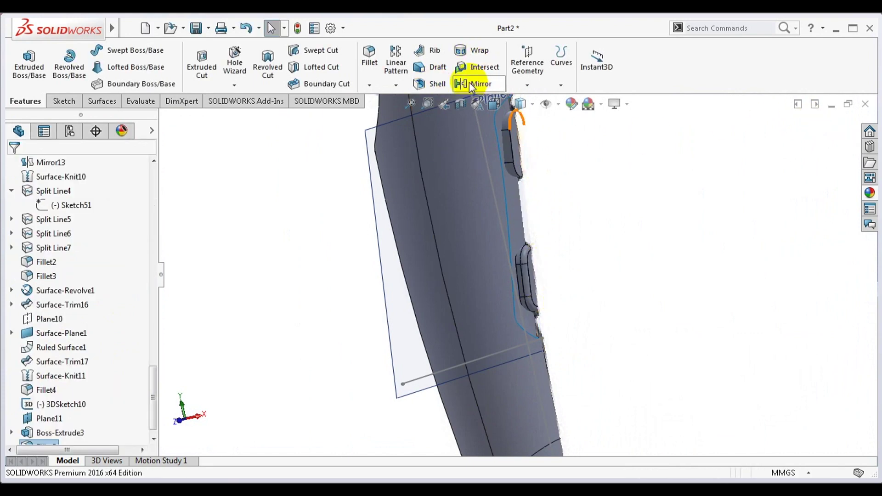
{"action": "left_click", "coordinate": [369, 55]}
{"action": "left_click", "coordinate": [517, 121]}
{"action": "left_click", "coordinate": [14, 166]}
Step: Orbit the dryer to inspect the handle and cord loop area
{"action": "scroll", "coordinate": [502, 286], "scroll_direction": "up", "scroll_amount": 5}
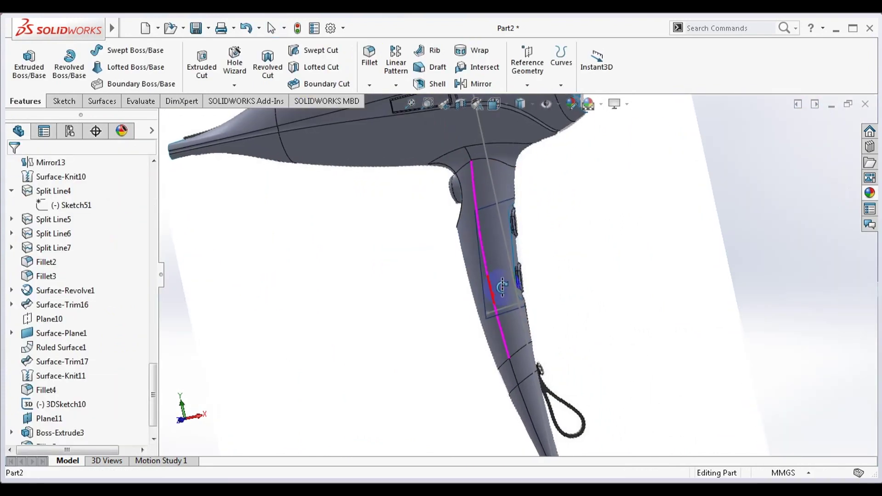
{"action": "scroll", "coordinate": [502, 286], "scroll_direction": "up", "scroll_amount": 3}
{"action": "scroll", "coordinate": [522, 281], "scroll_direction": "up", "scroll_amount": 3}
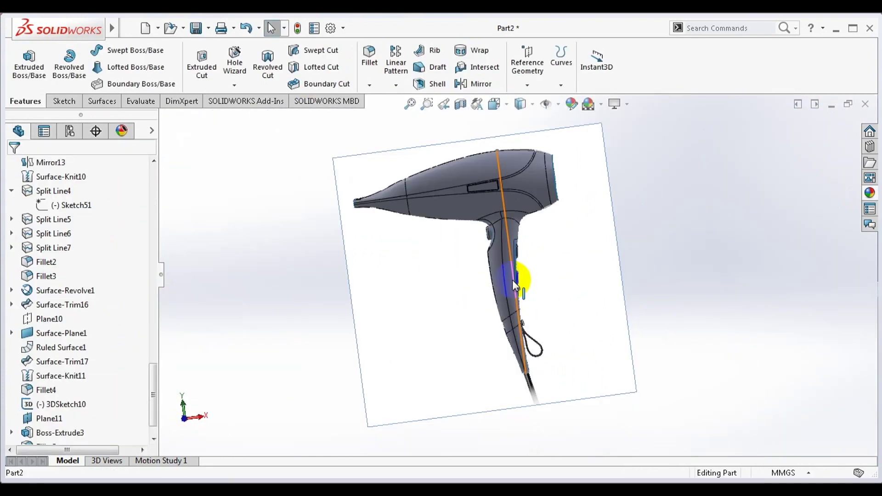
{"action": "mouse_move", "coordinate": [513, 285]}
{"action": "middle_mouse_down"}
{"action": "mouse_move", "coordinate": [557, 237]}
{"action": "mouse_move", "coordinate": [532, 237]}
{"action": "mouse_move", "coordinate": [491, 281]}
{"action": "mouse_move", "coordinate": [463, 258]}
{"action": "mouse_move", "coordinate": [528, 272]}
{"action": "mouse_move", "coordinate": [490, 291]}
{"action": "mouse_move", "coordinate": [521, 282]}
{"action": "mouse_move", "coordinate": [521, 266]}
{"action": "mouse_move", "coordinate": [516, 325]}
{"action": "middle_mouse_up"}
{"action": "scroll", "coordinate": [517, 338], "scroll_direction": "down", "scroll_amount": 3}
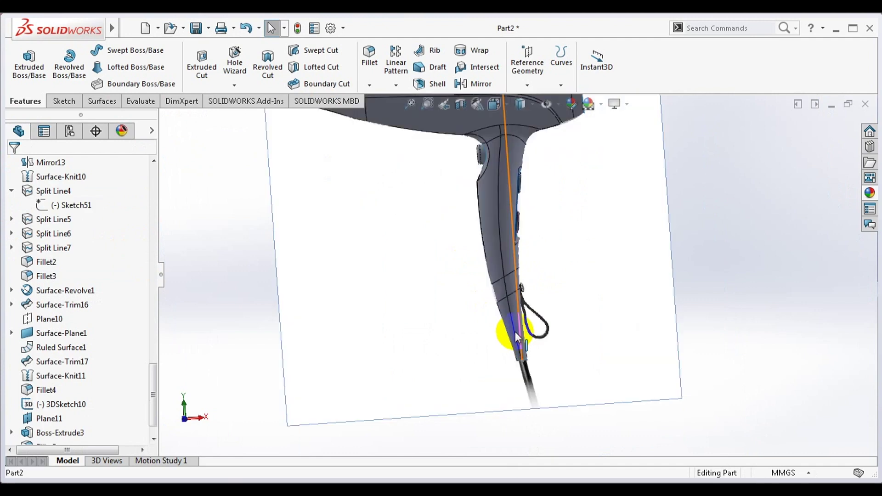
{"action": "scroll", "coordinate": [516, 338], "scroll_direction": "down", "scroll_amount": 2}
{"action": "scroll", "coordinate": [531, 305], "scroll_direction": "down", "scroll_amount": 2}
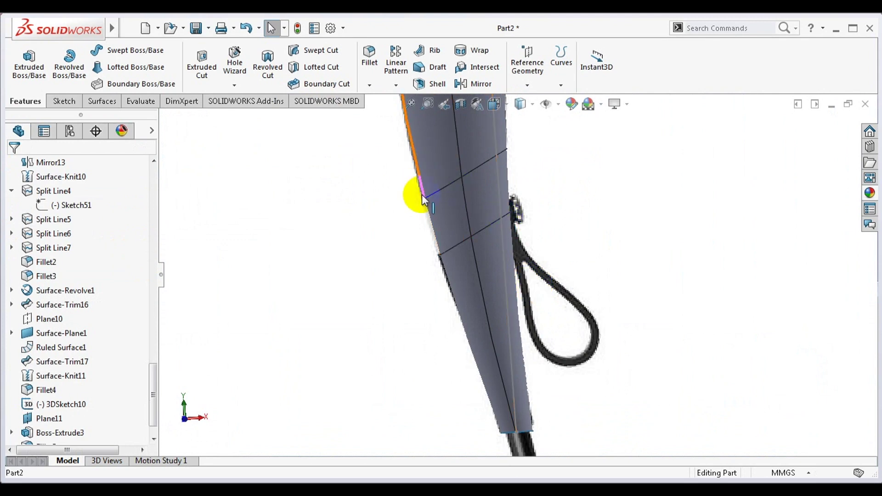
{"action": "mouse_move", "coordinate": [516, 213]}
{"action": "middle_mouse_down"}
{"action": "mouse_move", "coordinate": [429, 227]}
{"action": "mouse_move", "coordinate": [506, 223]}
{"action": "middle_mouse_up"}
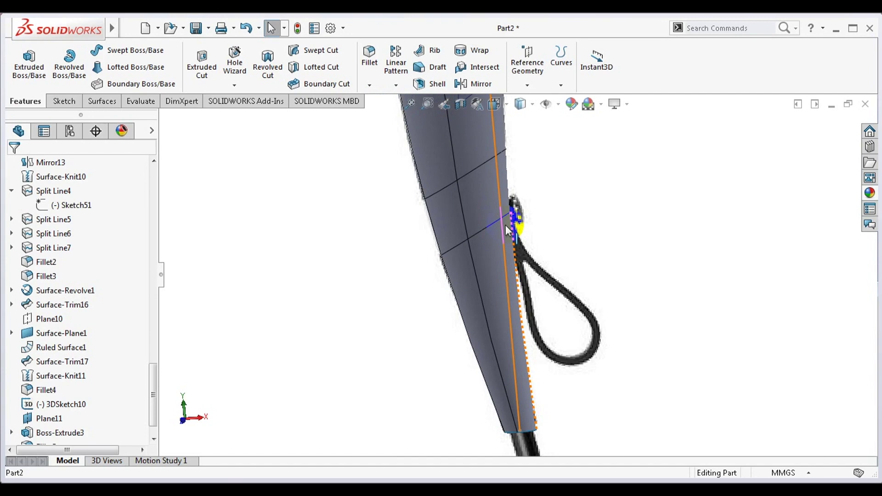
{"action": "middle_click_drag", "start_coordinate": [505, 225], "coordinate": [530, 226]}
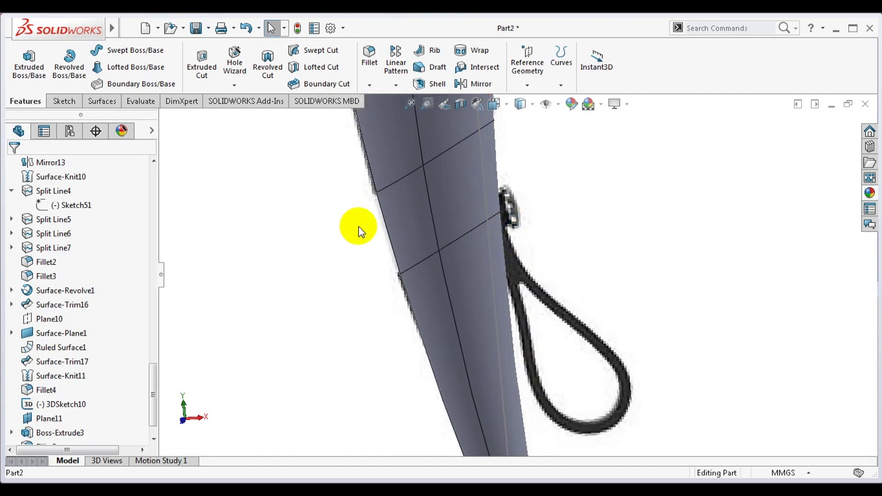
{"action": "left_click_drag", "start_coordinate": [155, 370], "coordinate": [156, 170]}
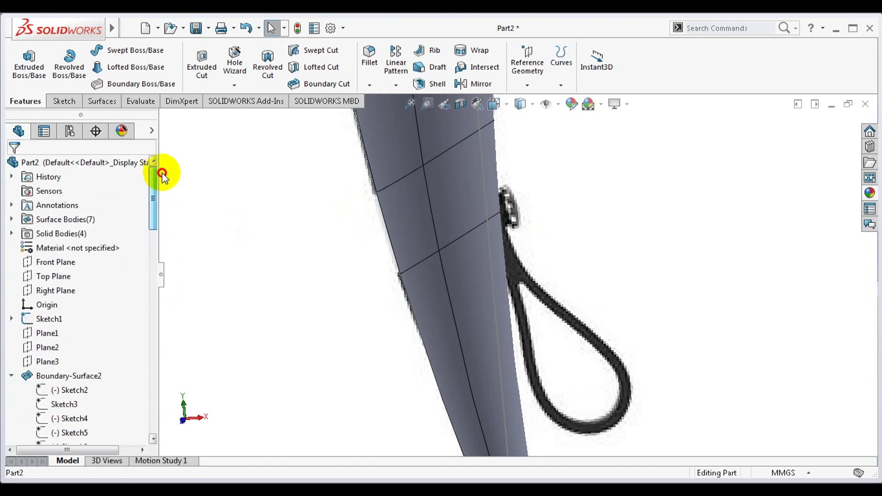
Step: Start a Front Plane sketch viewed normal and draw an axis line toward the cord end
{"action": "right_click", "coordinate": [60, 266]}
{"action": "left_click", "coordinate": [88, 249]}
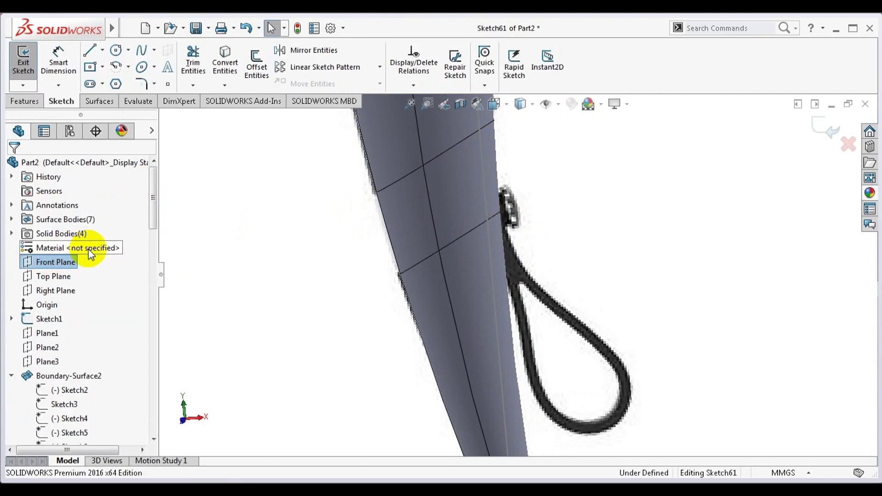
{"action": "key", "text": "space"}
{"action": "left_click", "coordinate": [225, 127]}
{"action": "key", "text": "l"}
{"action": "left_click", "coordinate": [451, 335]}
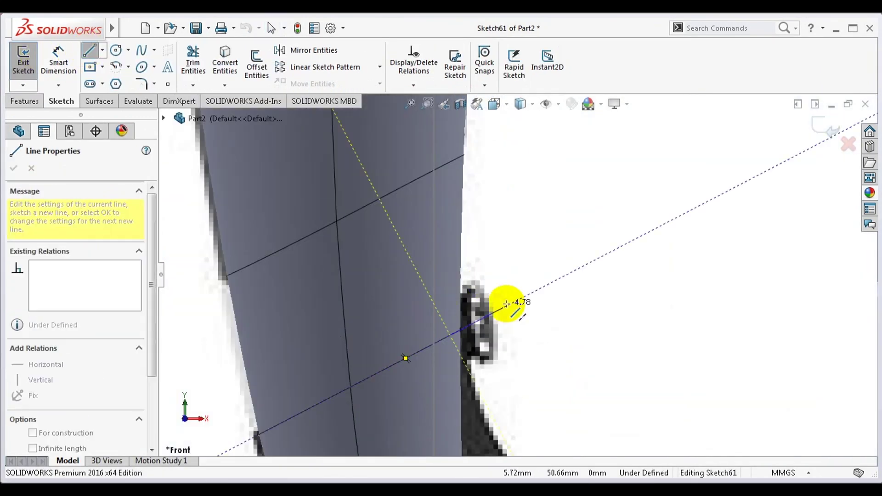
{"action": "left_click", "coordinate": [519, 299]}
{"action": "key", "text": "Escape"}
Step: Remove a stray short line and reposition both ends of the axis line
{"action": "left_click", "coordinate": [90, 50]}
{"action": "left_click", "coordinate": [479, 286]}
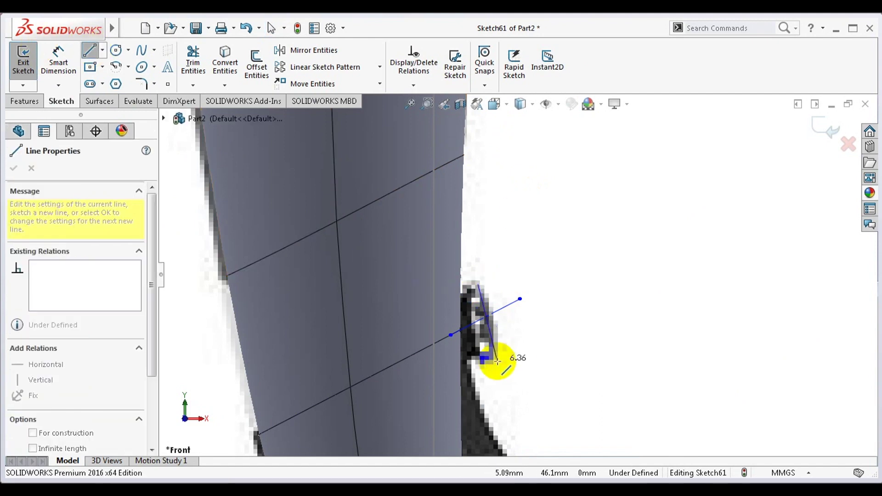
{"action": "scroll", "coordinate": [485, 317], "scroll_direction": "down", "scroll_amount": 3}
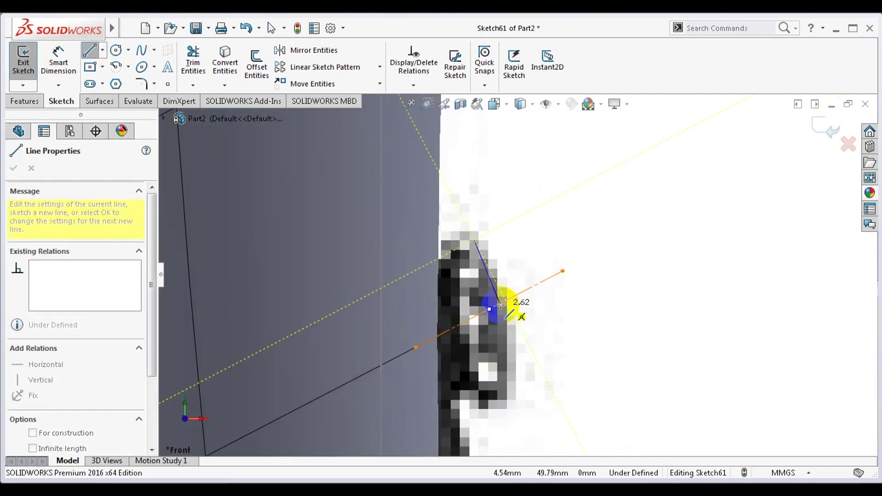
{"action": "left_click", "coordinate": [508, 302]}
{"action": "key", "text": "Escape"}
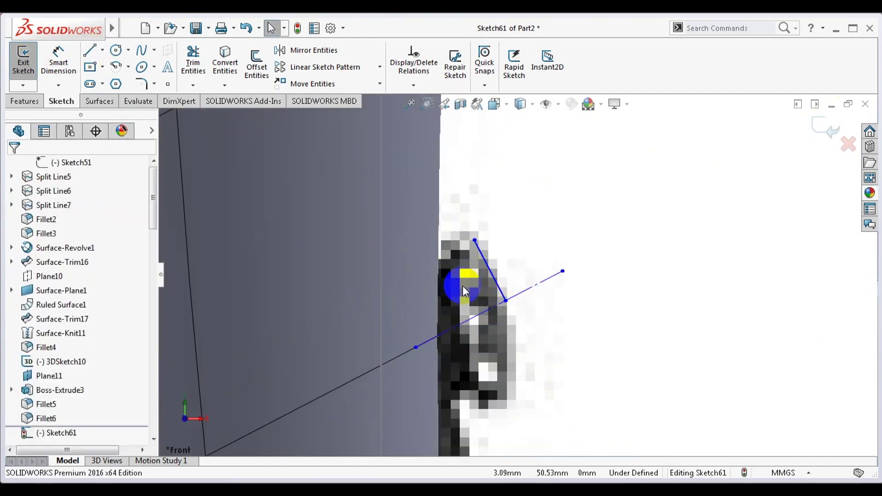
{"action": "key", "text": "ctrl+z"}
{"action": "left_click_drag", "start_coordinate": [416, 347], "coordinate": [358, 356]}
{"action": "left_click_drag", "start_coordinate": [563, 271], "coordinate": [568, 303]}
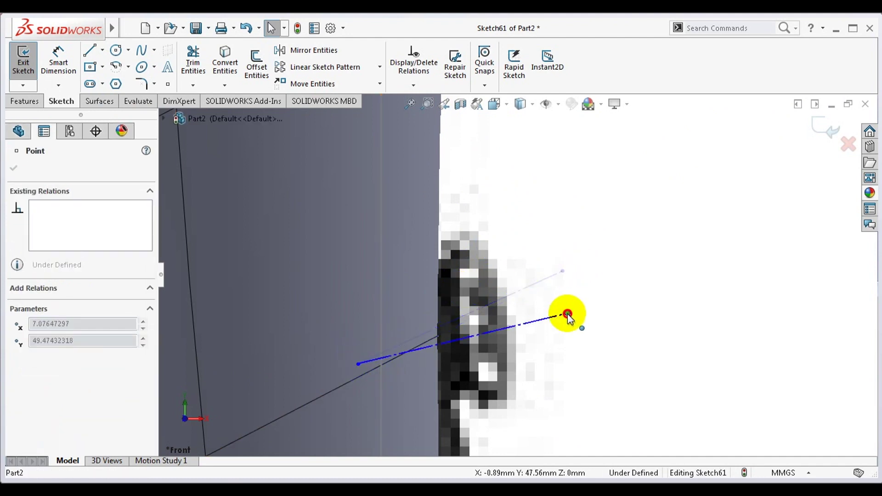
Step: Draw a closed four-sided profile at the cord end, closing on the axis line
{"action": "key", "text": "l"}
{"action": "left_click", "coordinate": [507, 319]}
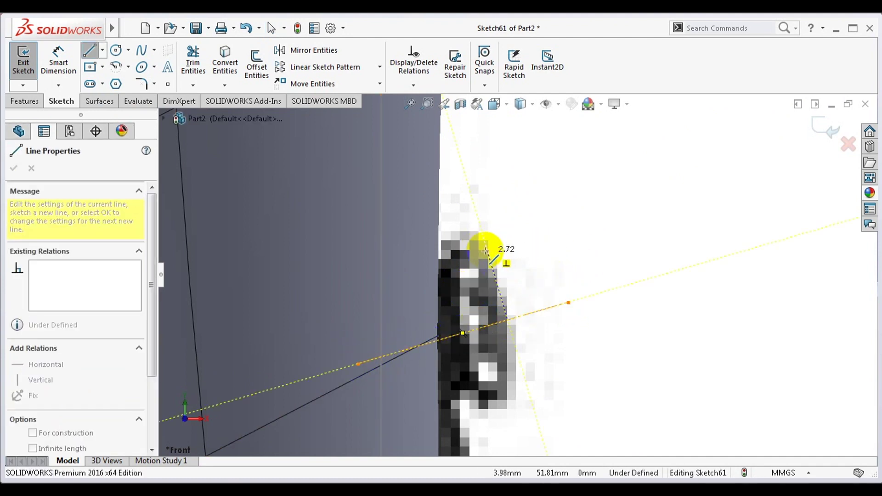
{"action": "left_click", "coordinate": [486, 246]}
{"action": "left_click", "coordinate": [453, 253]}
{"action": "left_click", "coordinate": [467, 306]}
{"action": "left_click", "coordinate": [404, 326]}
{"action": "key", "text": "Escape"}
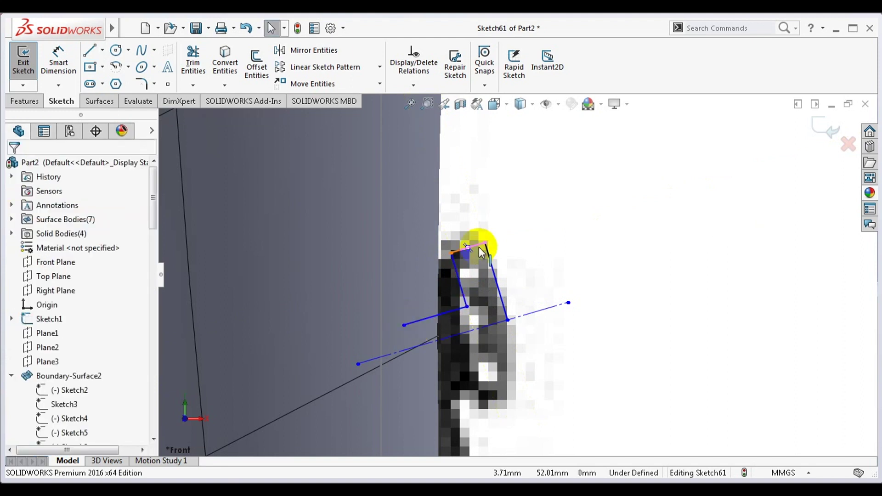
Step: Round the profile's three corners with 0.50 mm sketch fillets and exit the sketch
{"action": "key", "text": "f"}
{"action": "left_click", "coordinate": [485, 244]}
{"action": "triple_click", "coordinate": [75, 292]}
{"action": "type", "text": "1"}
{"action": "left_click", "coordinate": [487, 242]}
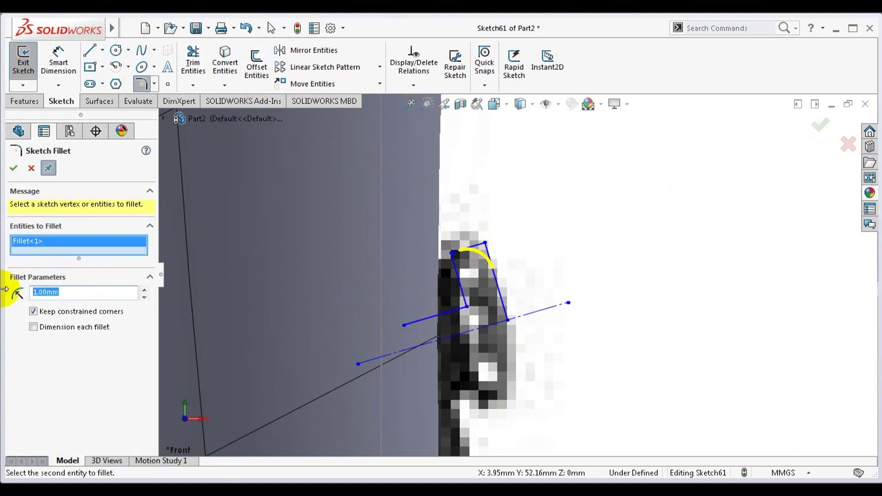
{"action": "left_click", "coordinate": [455, 272]}
{"action": "left_click", "coordinate": [474, 307]}
{"action": "left_click", "coordinate": [821, 128]}
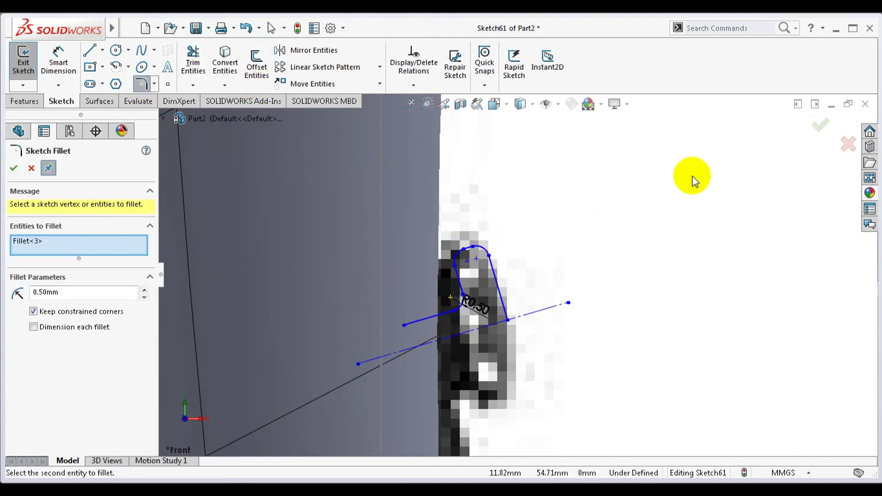
{"action": "right_click", "coordinate": [827, 179]}
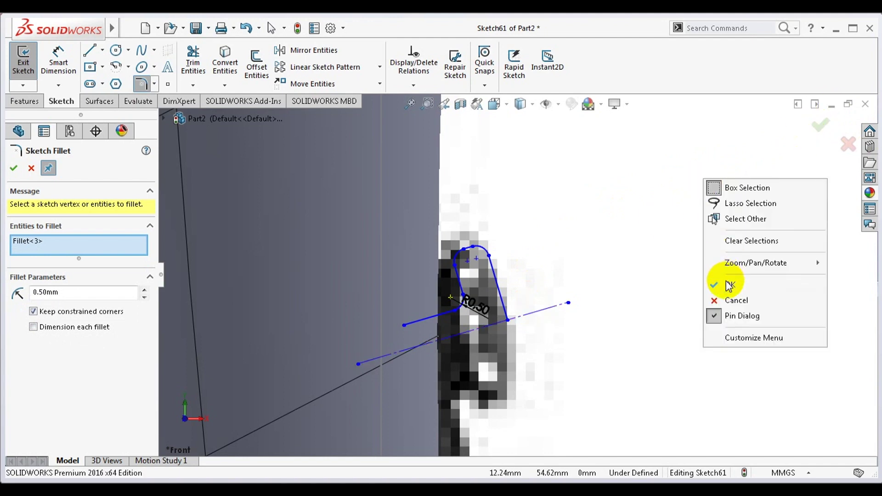
{"action": "left_click", "coordinate": [714, 281]}
{"action": "left_click", "coordinate": [821, 128]}
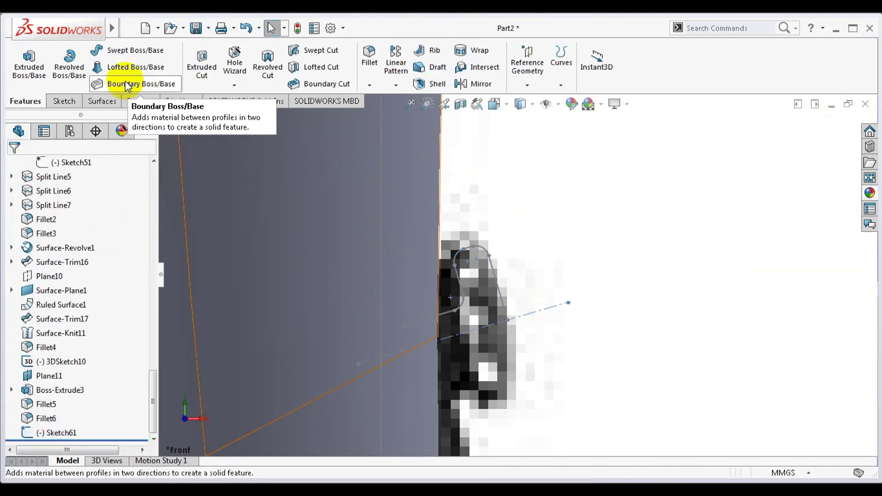
Step: Revolve Sketch61's rounded contour 360° about Line1 as a revolved surface
{"action": "left_click", "coordinate": [102, 101]}
{"action": "left_click", "coordinate": [63, 64]}
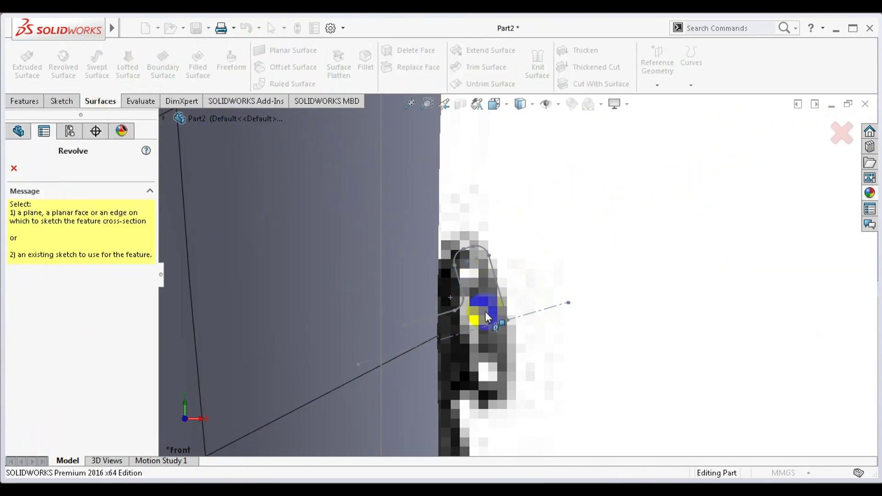
{"action": "left_click", "coordinate": [489, 326]}
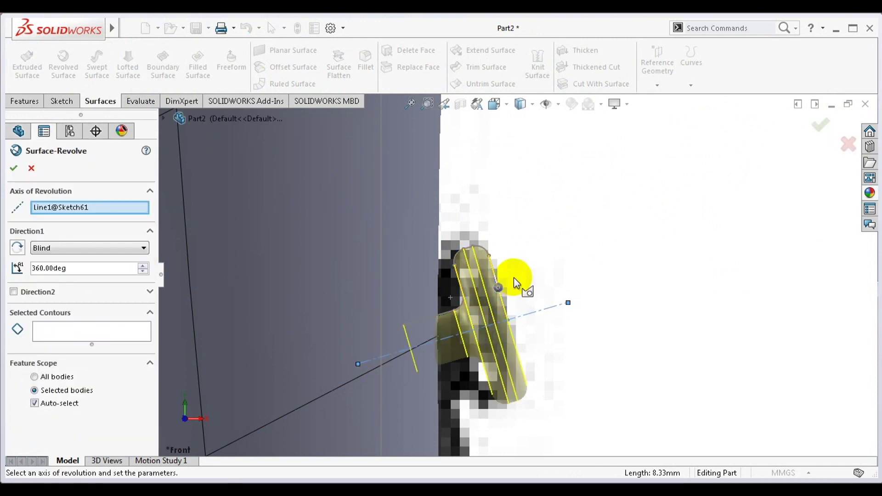
{"action": "left_click", "coordinate": [820, 128]}
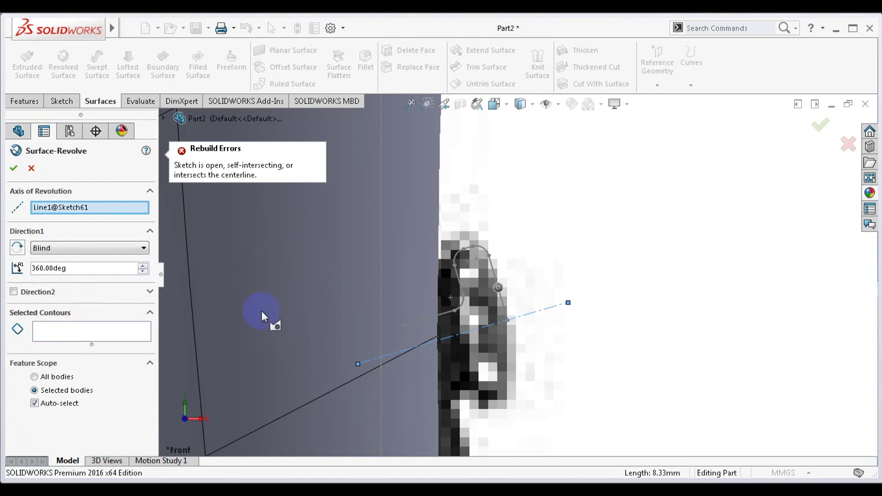
{"action": "left_click", "coordinate": [445, 317]}
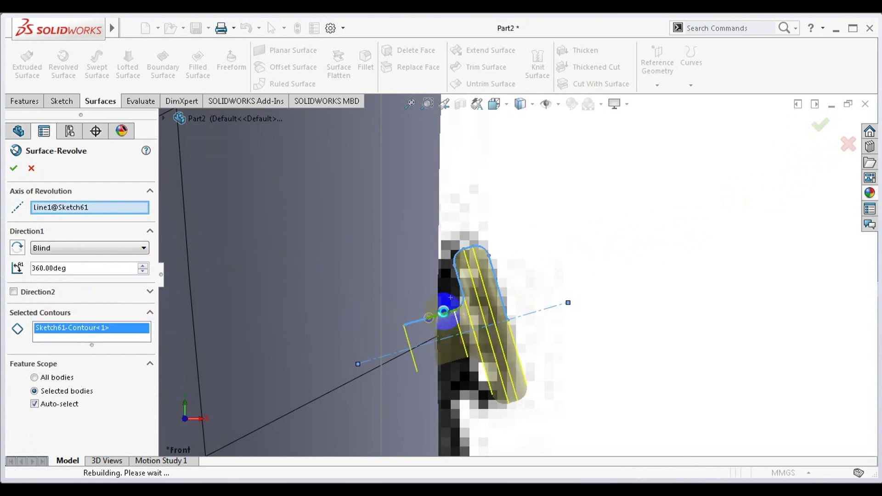
{"action": "mouse_move", "coordinate": [492, 275]}
{"action": "middle_mouse_down"}
{"action": "mouse_move", "coordinate": [529, 262]}
{"action": "mouse_move", "coordinate": [487, 232]}
{"action": "mouse_move", "coordinate": [525, 208]}
{"action": "mouse_move", "coordinate": [553, 216]}
{"action": "mouse_move", "coordinate": [528, 69]}
{"action": "middle_mouse_up"}
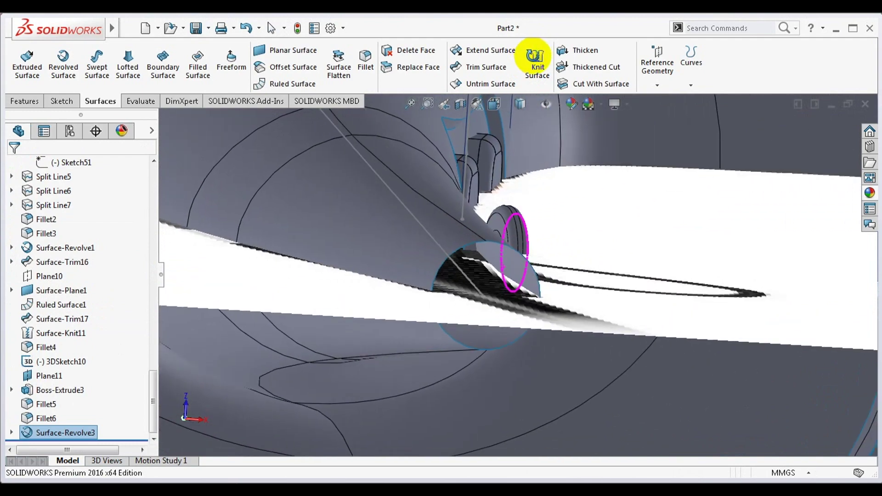
Step: Orbit to inspect the revolved cap, then bring up the Front Plane's options
{"action": "mouse_move", "coordinate": [532, 77]}
{"action": "middle_mouse_down"}
{"action": "mouse_move", "coordinate": [525, 242]}
{"action": "mouse_move", "coordinate": [508, 285]}
{"action": "mouse_move", "coordinate": [528, 282]}
{"action": "mouse_move", "coordinate": [555, 252]}
{"action": "mouse_move", "coordinate": [545, 281]}
{"action": "mouse_move", "coordinate": [555, 264]}
{"action": "mouse_move", "coordinate": [535, 270]}
{"action": "middle_mouse_up"}
{"action": "left_click_drag", "start_coordinate": [153, 388], "coordinate": [154, 183]}
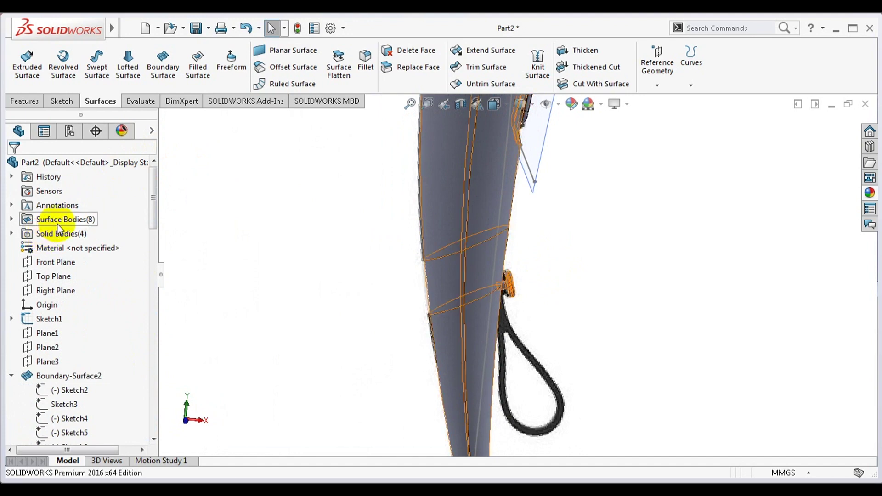
{"action": "right_click", "coordinate": [54, 267]}
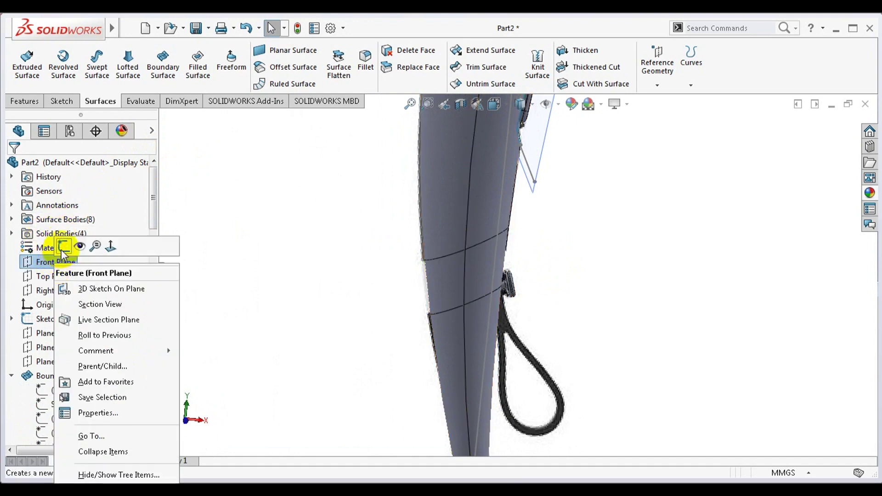
Step: Start a sketch on the Front Plane and view it normal-to
{"action": "left_click", "coordinate": [62, 248]}
{"action": "key", "text": "space"}
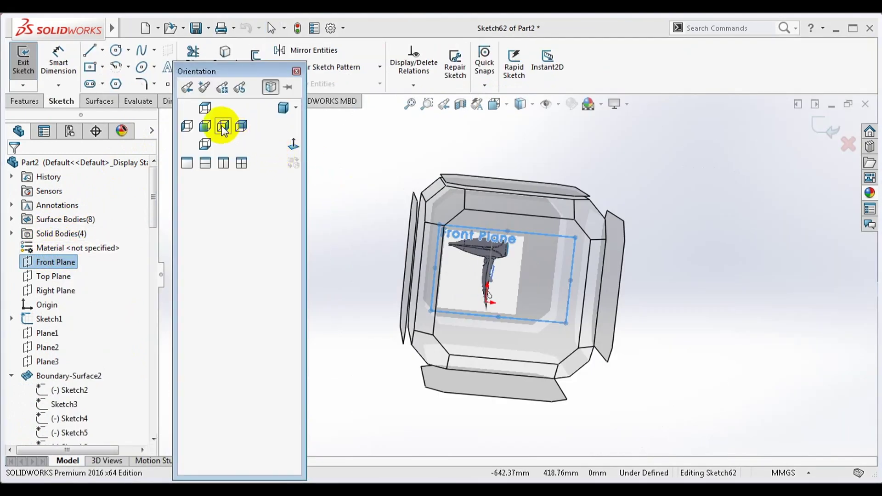
{"action": "left_click", "coordinate": [224, 130]}
{"action": "scroll", "coordinate": [494, 319], "scroll_direction": "down", "scroll_amount": 5}
{"action": "scroll", "coordinate": [491, 321], "scroll_direction": "down", "scroll_amount": 3}
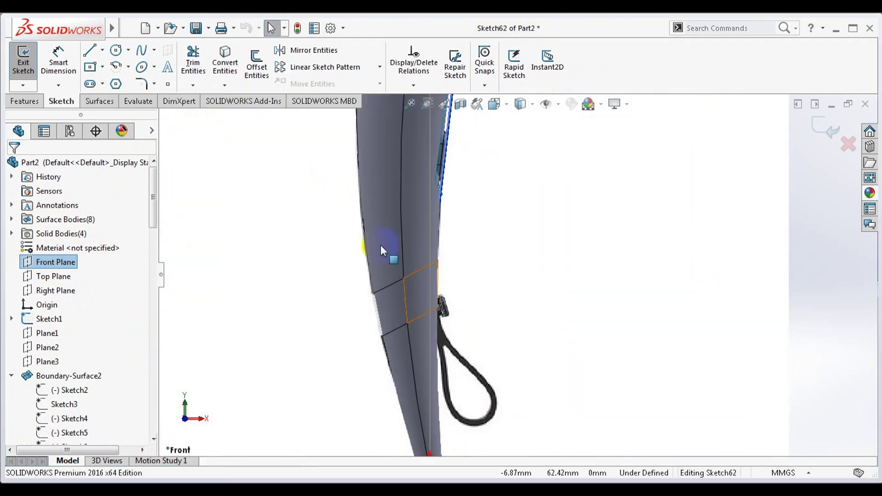
Step: Draw a spline from the cord attachment around the outer edge of the cord loop
{"action": "left_click", "coordinate": [144, 50]}
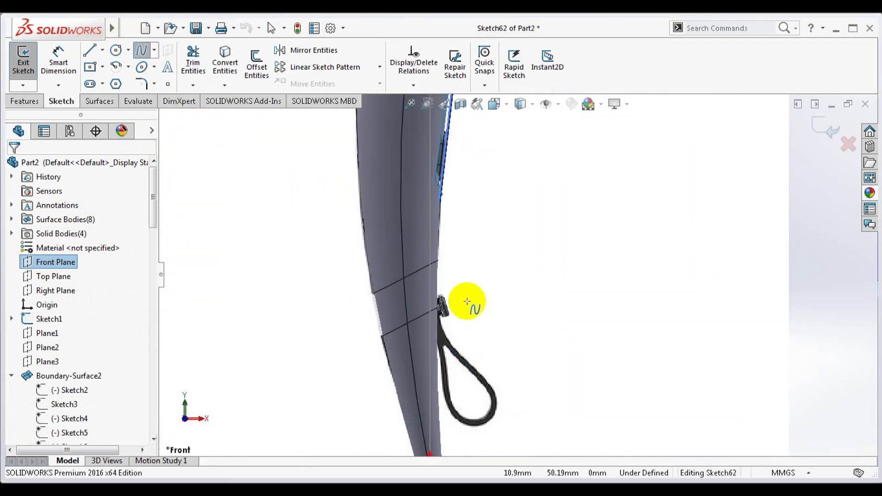
{"action": "scroll", "coordinate": [432, 303], "scroll_direction": "down", "scroll_amount": 3}
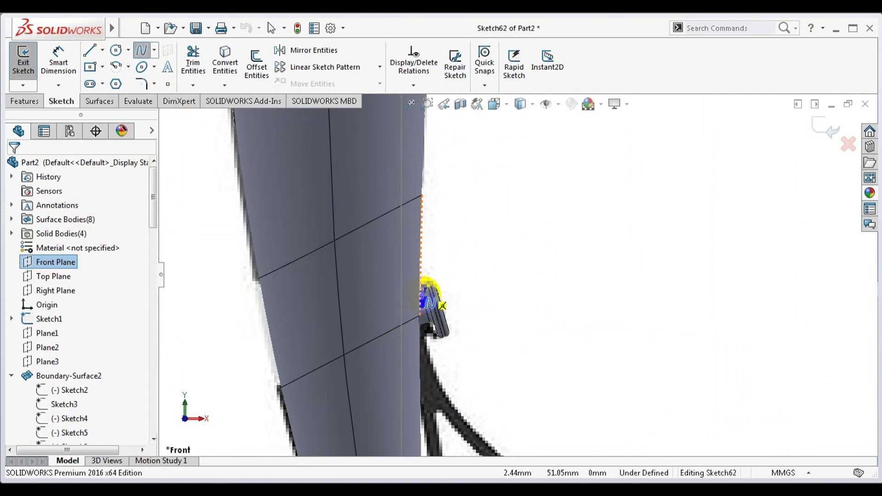
{"action": "scroll", "coordinate": [426, 292], "scroll_direction": "down", "scroll_amount": 2}
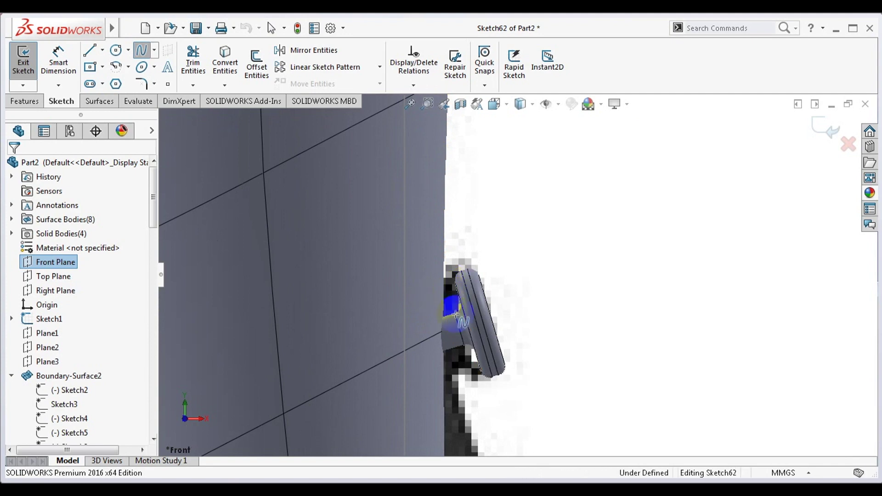
{"action": "left_click", "coordinate": [455, 315]}
{"action": "scroll", "coordinate": [455, 314], "scroll_direction": "up", "scroll_amount": 2}
{"action": "scroll", "coordinate": [521, 224], "scroll_direction": "down", "scroll_amount": 2}
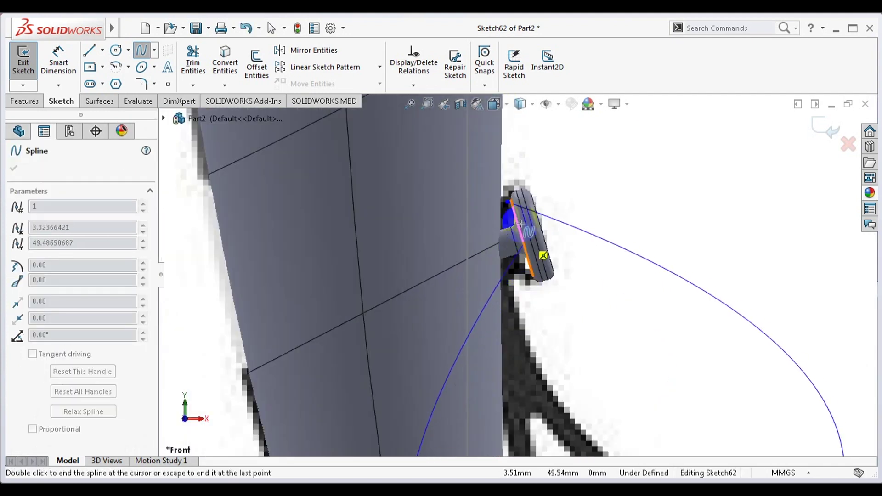
{"action": "scroll", "coordinate": [521, 224], "scroll_direction": "up", "scroll_amount": 3}
{"action": "scroll", "coordinate": [512, 203], "scroll_direction": "down", "scroll_amount": 3}
{"action": "double_click", "coordinate": [602, 297]}
Step: Drag spline points so the curve follows the loop's upper-right outer edge
{"action": "left_click", "coordinate": [532, 349]}
{"action": "left_click", "coordinate": [550, 409]}
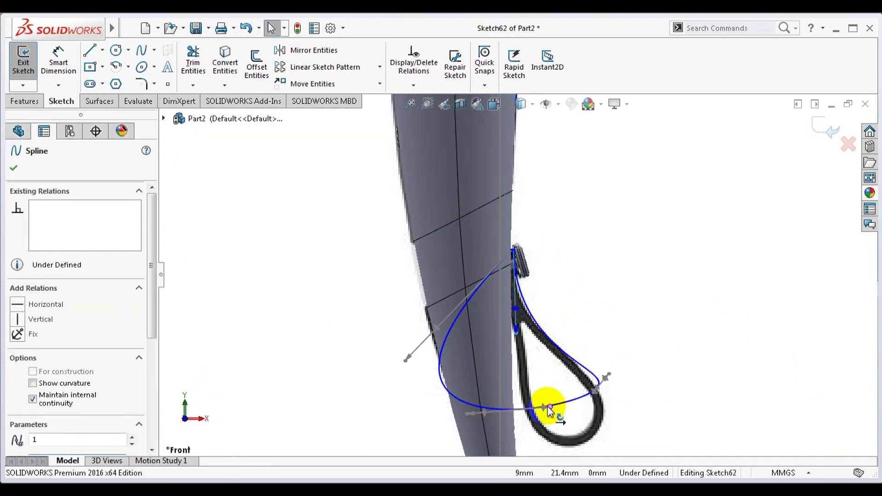
{"action": "left_click_drag", "start_coordinate": [550, 409], "coordinate": [585, 467]}
{"action": "left_click_drag", "start_coordinate": [594, 321], "coordinate": [608, 419]}
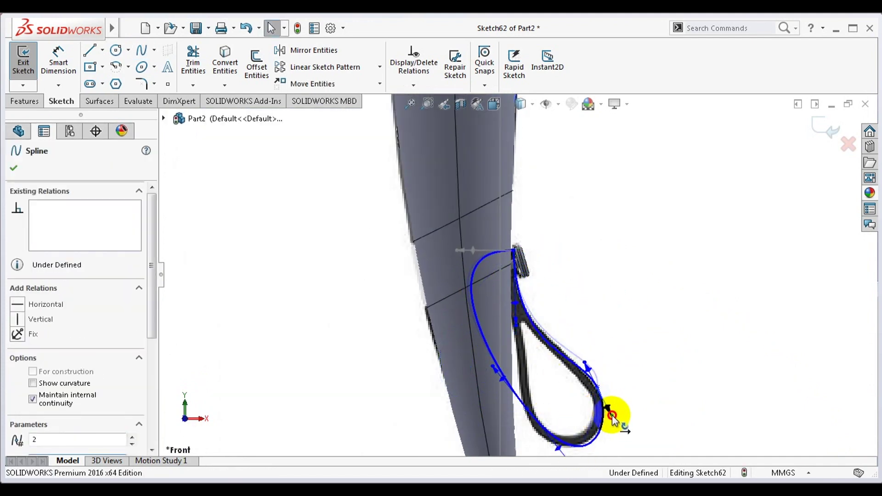
{"action": "left_click_drag", "start_coordinate": [587, 366], "coordinate": [584, 368]}
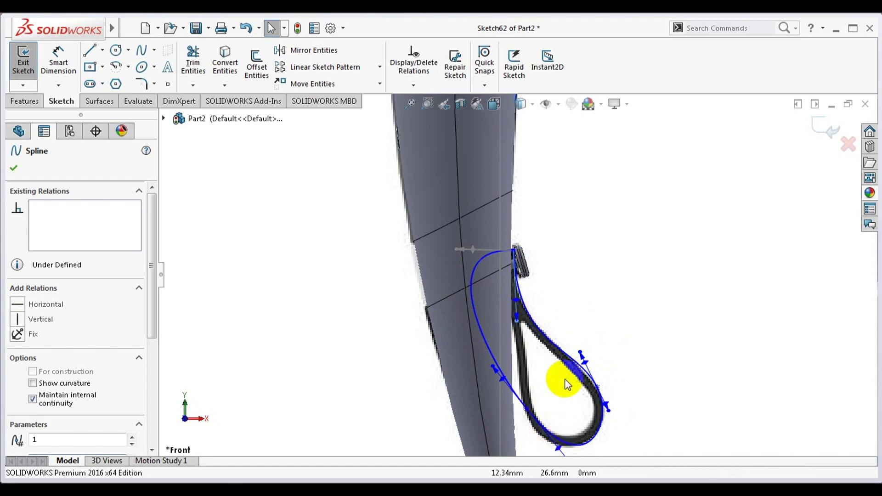
{"action": "middle_click_drag", "start_coordinate": [566, 384], "coordinate": [536, 360], "text": "ctrl"}
Step: Move the spline endpoint along the handle and round out the loop's bottom and sides
{"action": "left_click", "coordinate": [458, 270]}
{"action": "left_click_drag", "start_coordinate": [423, 143], "coordinate": [541, 373]}
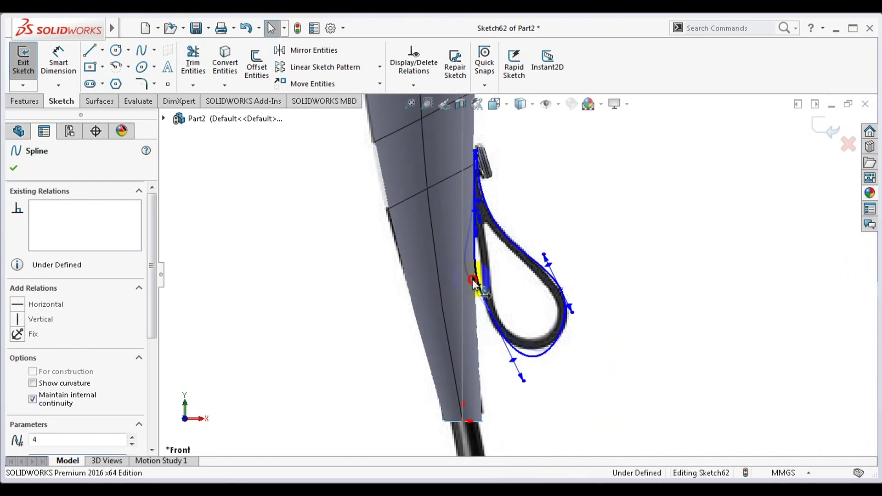
{"action": "scroll", "coordinate": [482, 311], "scroll_direction": "down", "scroll_amount": 5}
{"action": "scroll", "coordinate": [482, 311], "scroll_direction": "up", "scroll_amount": 5}
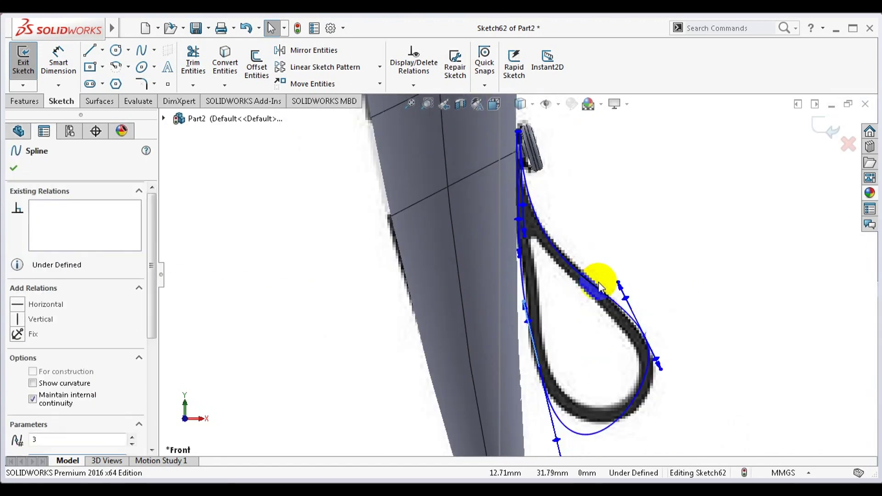
{"action": "left_click_drag", "start_coordinate": [557, 380], "coordinate": [542, 390]}
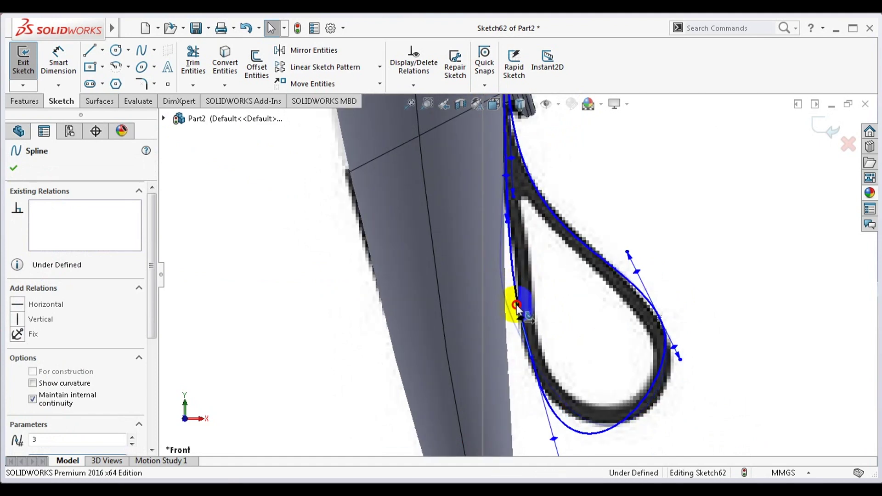
{"action": "left_click_drag", "start_coordinate": [622, 331], "coordinate": [618, 327]}
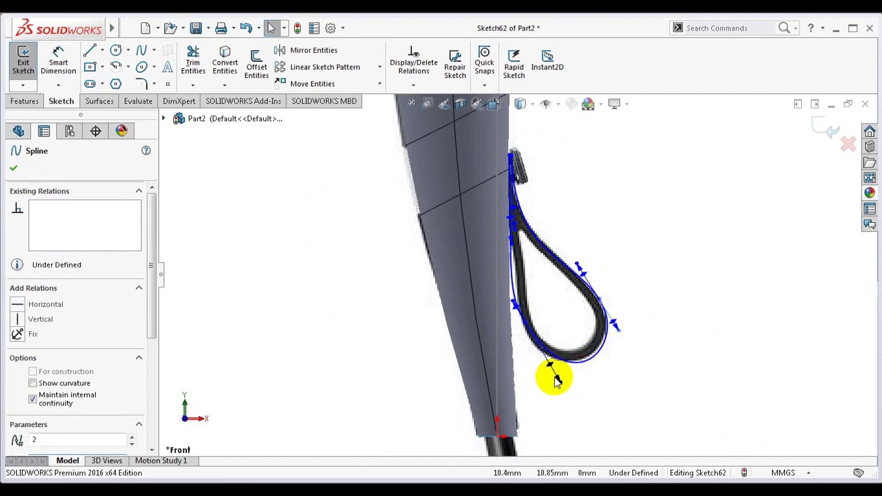
{"action": "left_click_drag", "start_coordinate": [518, 300], "coordinate": [516, 250]}
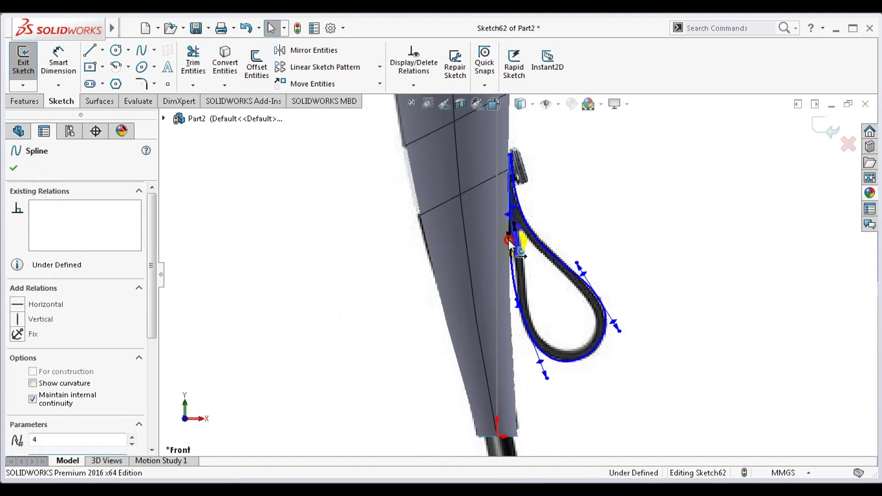
Step: Cancel an accidentally started line with Escape
{"action": "scroll", "coordinate": [494, 222], "scroll_direction": "down", "scroll_amount": 5}
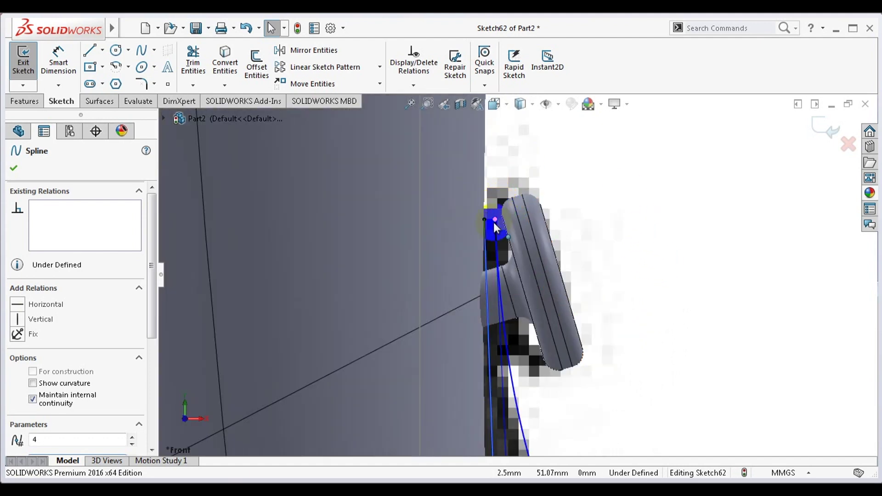
{"action": "key", "text": "l"}
{"action": "left_click", "coordinate": [485, 219]}
{"action": "key", "text": "Escape"}
{"action": "scroll", "coordinate": [640, 211], "scroll_direction": "up", "scroll_amount": 5}
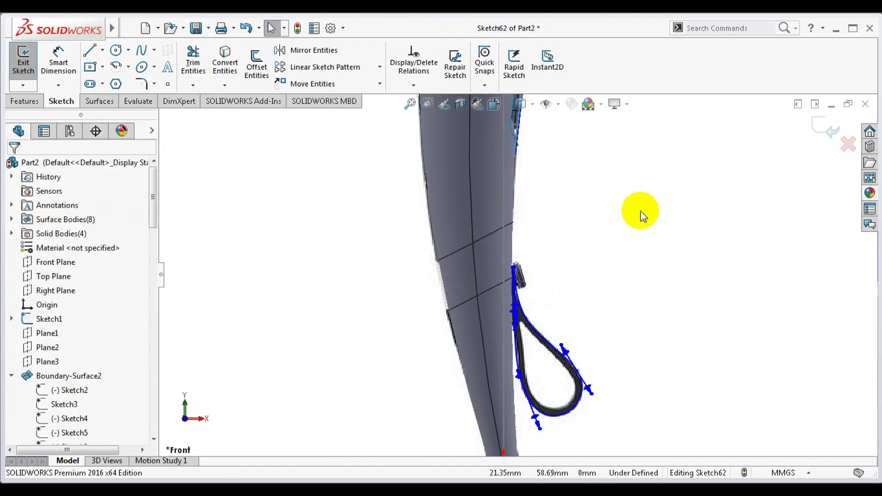
Step: After a failed 1 mm offset of the outer curve, draw a second spline inside the loop
{"action": "left_click", "coordinate": [542, 327]}
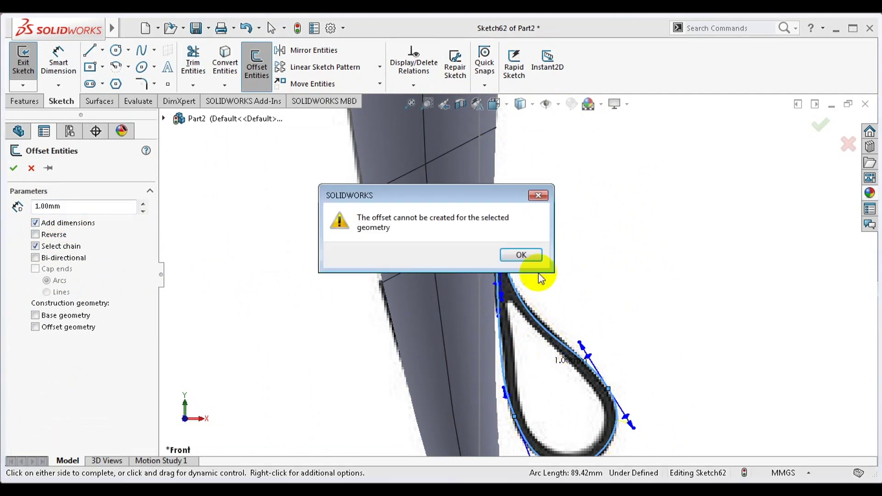
{"action": "left_click", "coordinate": [536, 276]}
{"action": "left_click", "coordinate": [141, 50]}
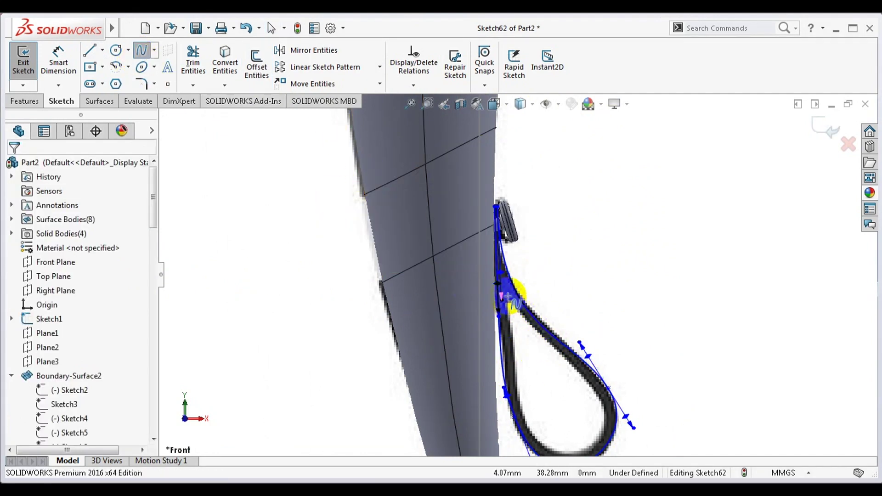
{"action": "left_click", "coordinate": [507, 297]}
{"action": "scroll", "coordinate": [519, 296], "scroll_direction": "down", "scroll_amount": 2}
{"action": "scroll", "coordinate": [478, 290], "scroll_direction": "down", "scroll_amount": 3}
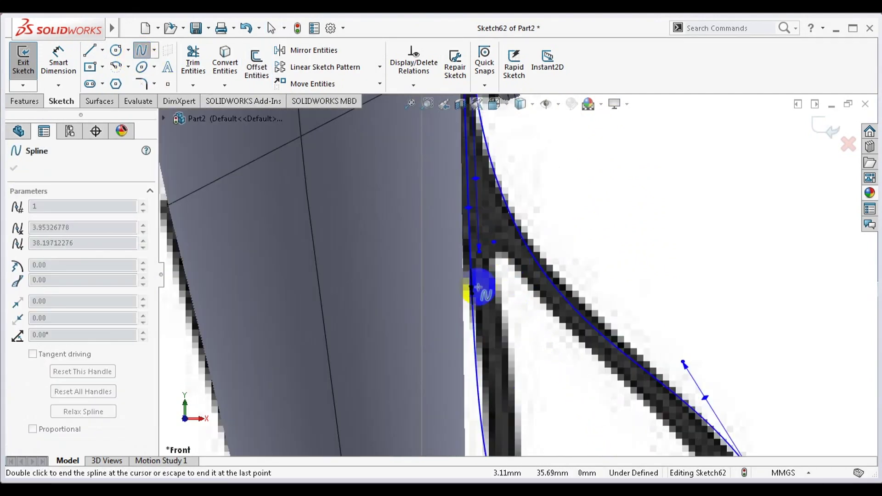
{"action": "double_click", "coordinate": [478, 290]}
{"action": "scroll", "coordinate": [522, 364], "scroll_direction": "up", "scroll_amount": 3}
Step: Drag the inner spline's points to fit the inside edge of the cord loop
{"action": "mouse_move", "coordinate": [522, 365]}
{"action": "left_mouse_down"}
{"action": "mouse_move", "coordinate": [571, 345]}
{"action": "mouse_move", "coordinate": [563, 385]}
{"action": "left_mouse_up"}
{"action": "left_click", "coordinate": [578, 338]}
{"action": "left_click", "coordinate": [591, 379]}
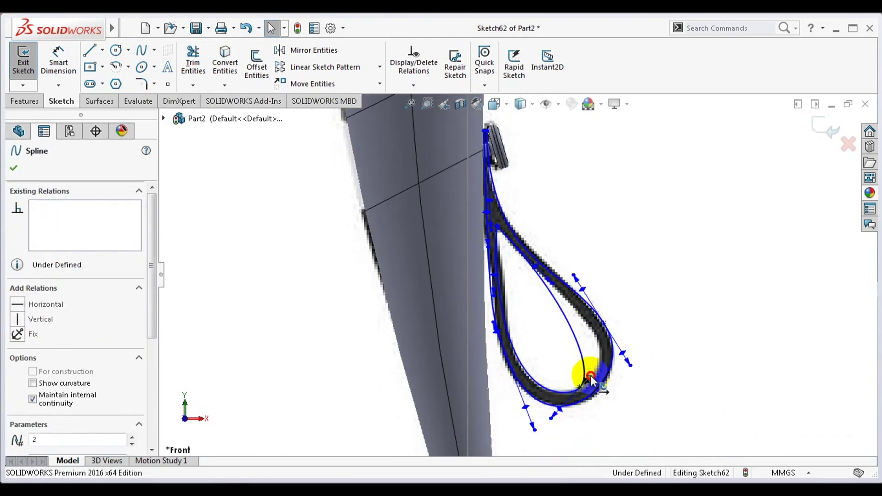
{"action": "scroll", "coordinate": [627, 358], "scroll_direction": "down", "scroll_amount": 3}
{"action": "left_click", "coordinate": [508, 311]}
{"action": "scroll", "coordinate": [556, 358], "scroll_direction": "up", "scroll_amount": 2}
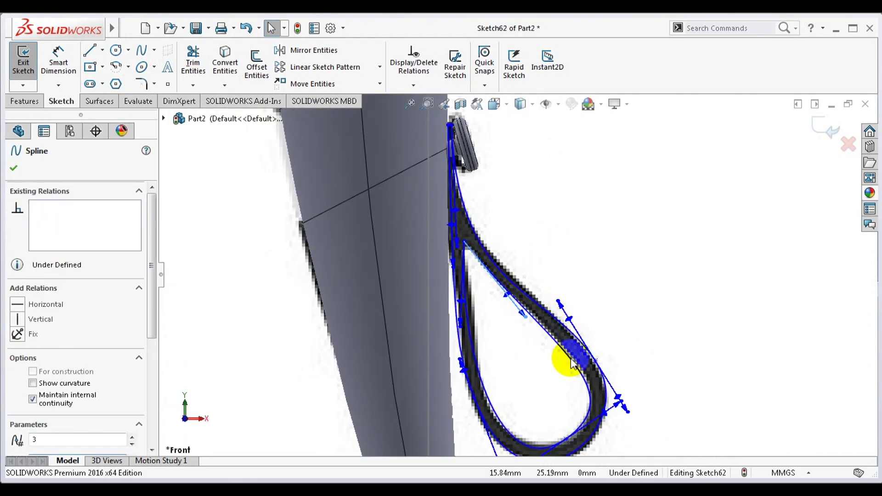
{"action": "scroll", "coordinate": [616, 391], "scroll_direction": "down", "scroll_amount": 3}
{"action": "scroll", "coordinate": [472, 354], "scroll_direction": "up", "scroll_amount": 3}
Step: Exit Sketch62 and start a boss extrude with the loop region as the profile
{"action": "left_click", "coordinate": [416, 193]}
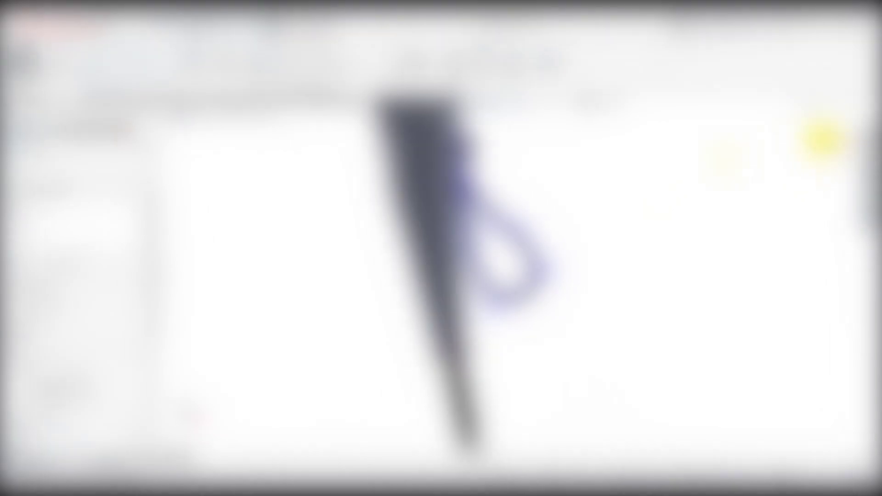
{"action": "left_click", "coordinate": [823, 135]}
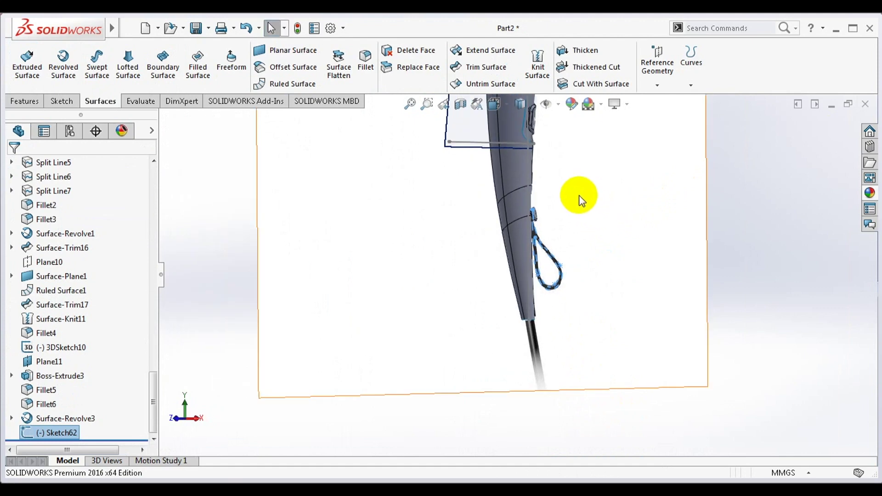
{"action": "left_click", "coordinate": [24, 101]}
{"action": "left_click", "coordinate": [29, 62]}
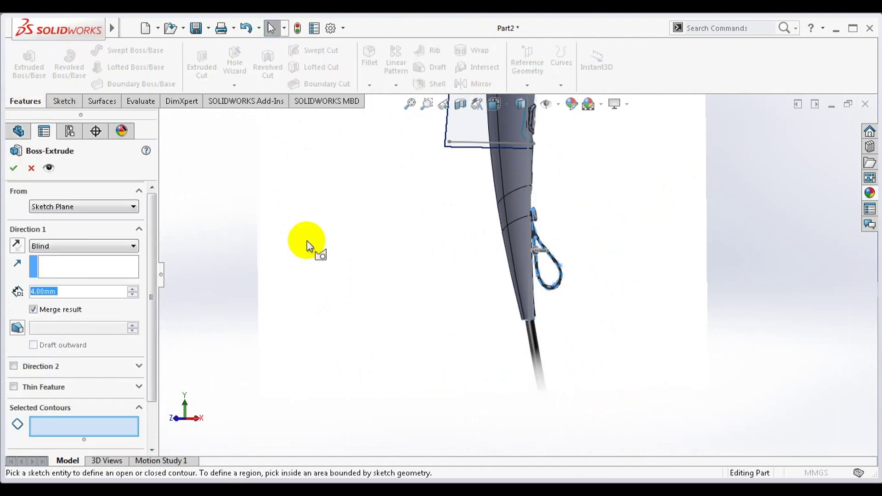
{"action": "mouse_move", "coordinate": [561, 255]}
{"action": "middle_mouse_down"}
{"action": "mouse_move", "coordinate": [522, 266]}
{"action": "mouse_move", "coordinate": [563, 254]}
{"action": "middle_mouse_up"}
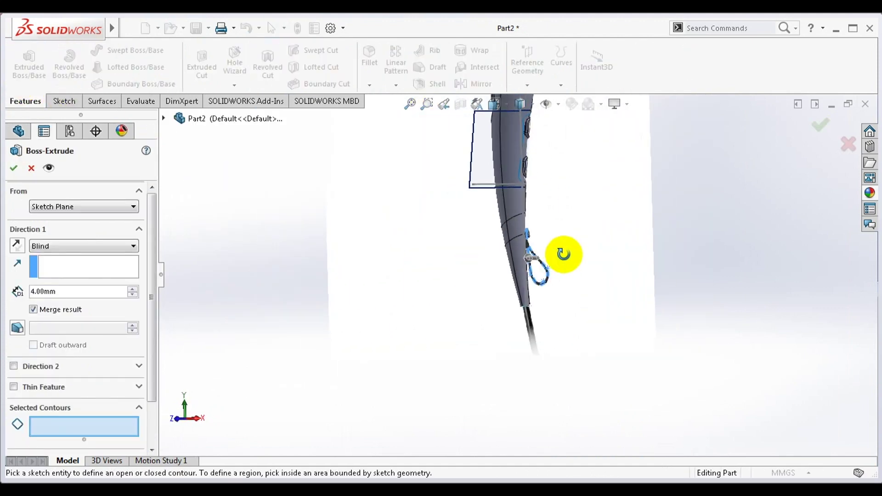
{"action": "scroll", "coordinate": [564, 254], "scroll_direction": "down", "scroll_amount": 3}
{"action": "scroll", "coordinate": [543, 268], "scroll_direction": "down", "scroll_amount": 6}
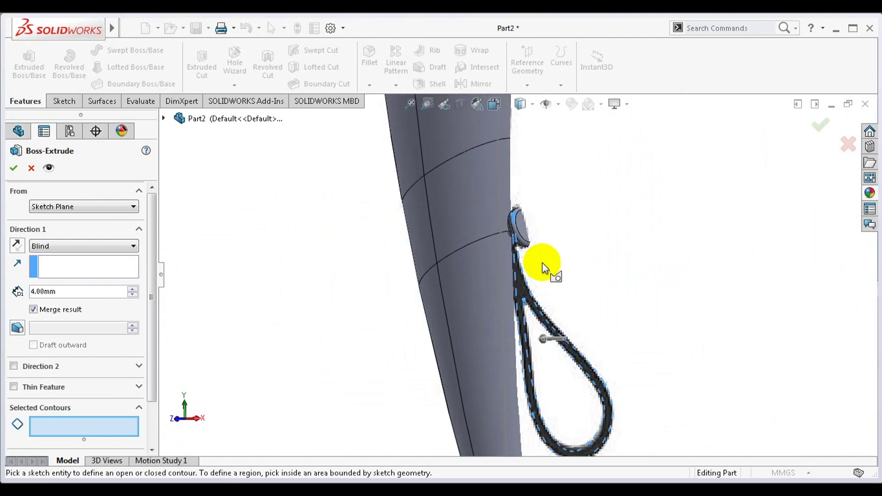
{"action": "left_click", "coordinate": [524, 291]}
{"action": "mouse_move", "coordinate": [532, 291]}
{"action": "middle_mouse_down"}
{"action": "mouse_move", "coordinate": [548, 287]}
{"action": "mouse_move", "coordinate": [492, 300]}
{"action": "mouse_move", "coordinate": [486, 309]}
{"action": "mouse_move", "coordinate": [496, 311]}
{"action": "middle_mouse_up"}
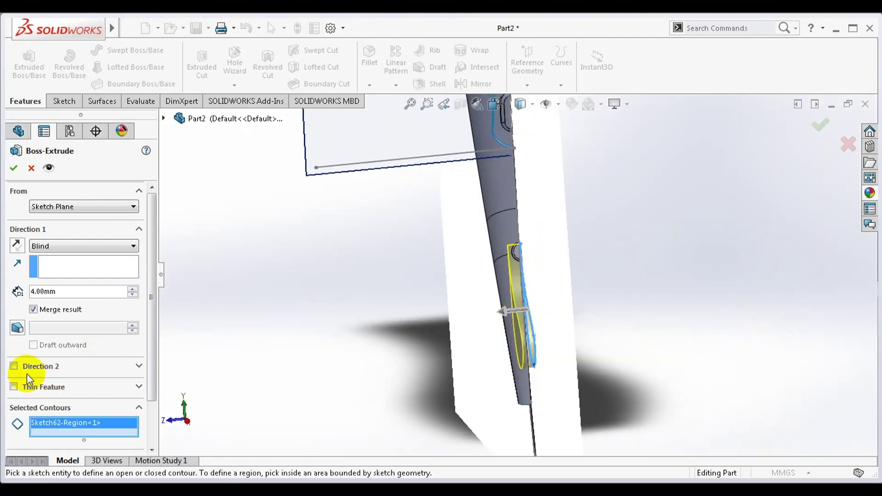
Step: Set 2.00mm depth in both directions, uncheck Merge result, and confirm
{"action": "left_click", "coordinate": [13, 367]}
{"action": "middle_click_drag", "start_coordinate": [317, 270], "coordinate": [359, 251]}
{"action": "left_click", "coordinate": [22, 292]}
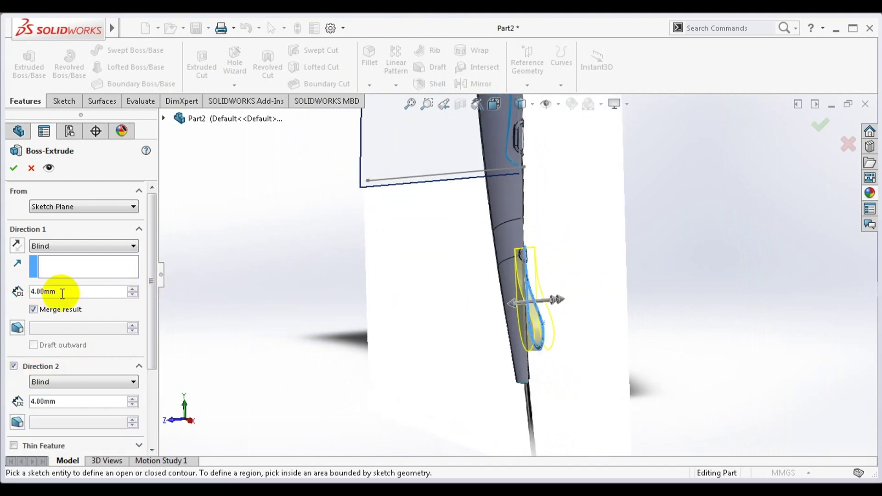
{"action": "type", "text": "2"}
{"action": "key", "text": "Return"}
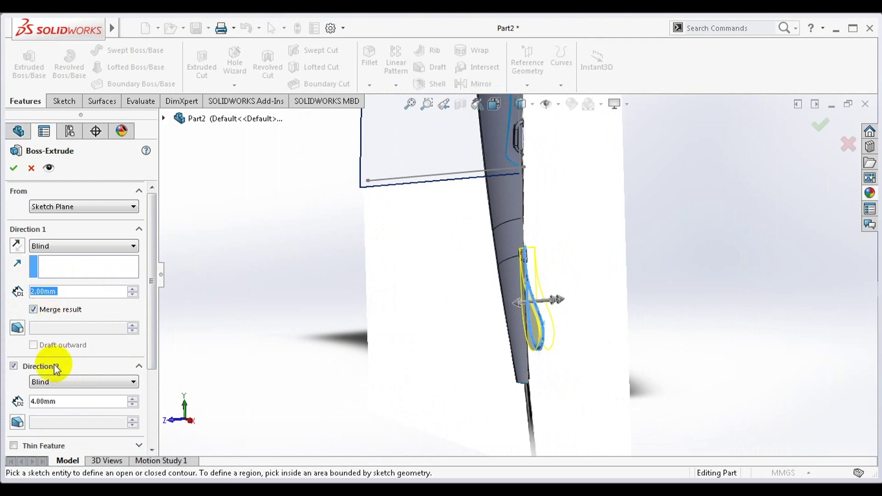
{"action": "type", "text": "2"}
{"action": "key", "text": "Return"}
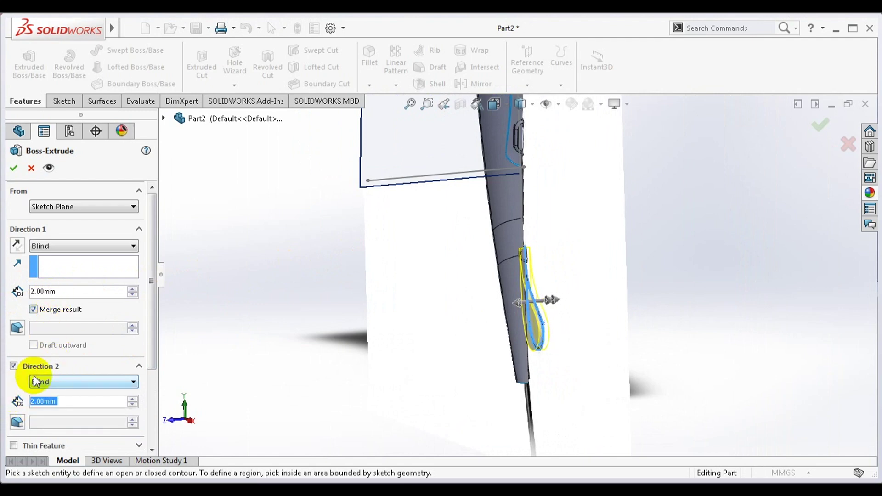
{"action": "mouse_move", "coordinate": [557, 315]}
{"action": "middle_mouse_down"}
{"action": "mouse_move", "coordinate": [616, 268]}
{"action": "mouse_move", "coordinate": [625, 292]}
{"action": "mouse_move", "coordinate": [583, 317]}
{"action": "middle_mouse_up"}
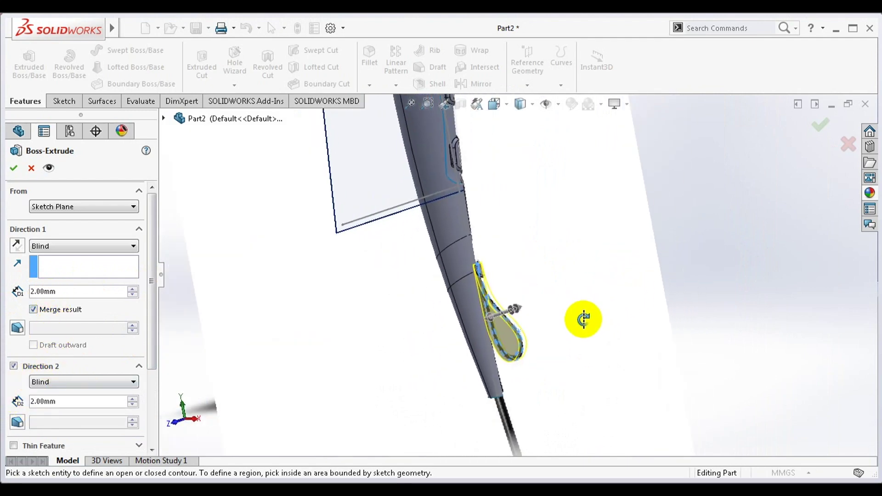
{"action": "left_click", "coordinate": [33, 309]}
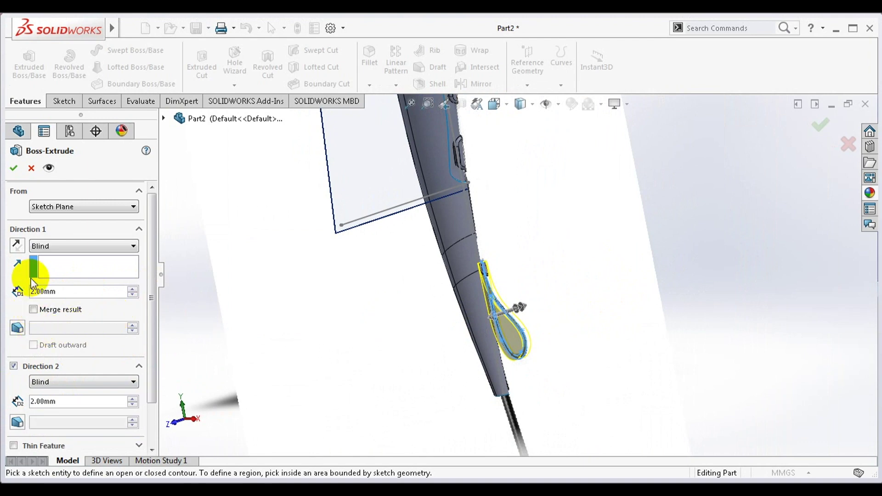
{"action": "left_click", "coordinate": [10, 168]}
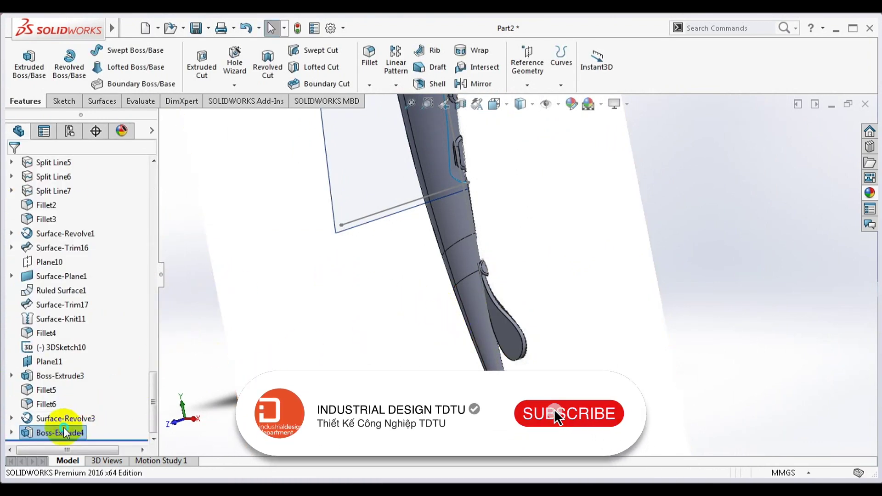
Step: Edit Boss-Extrude4, clear its Selected Contours, and pick the loop sketch outline
{"action": "right_click", "coordinate": [64, 432]}
{"action": "left_click", "coordinate": [72, 190]}
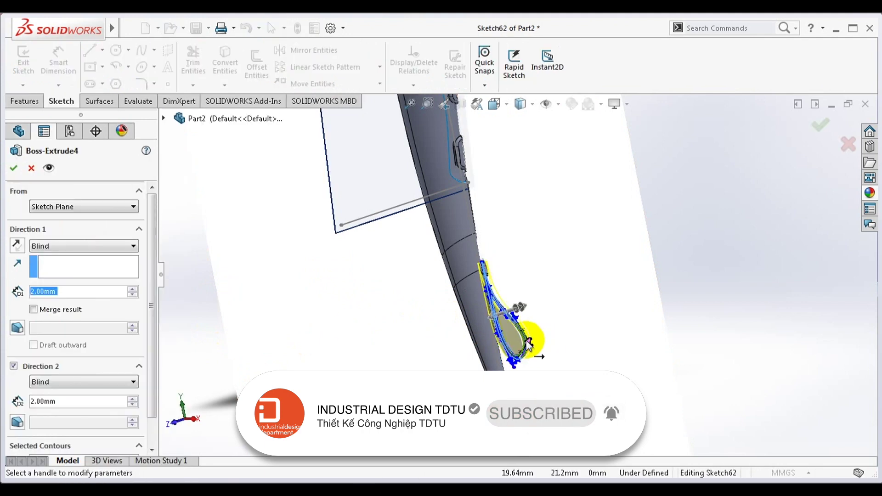
{"action": "middle_click_drag", "start_coordinate": [528, 344], "coordinate": [567, 315]}
{"action": "left_click_drag", "start_coordinate": [154, 364], "coordinate": [150, 457]}
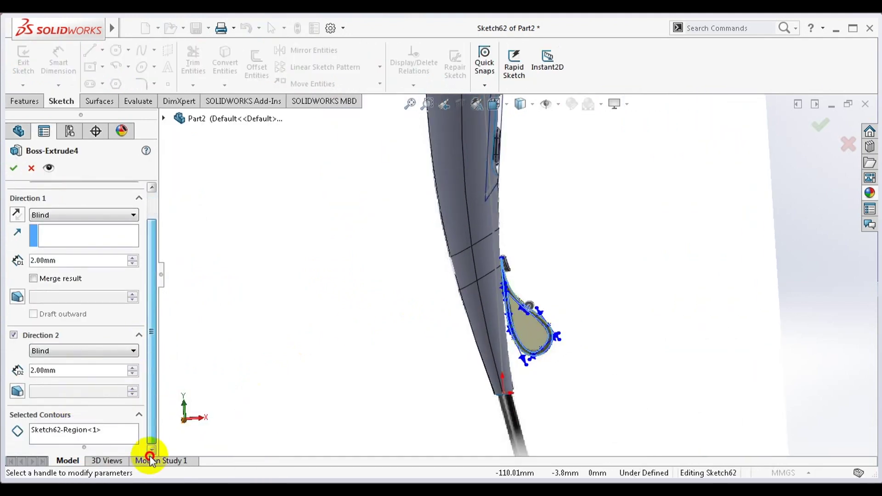
{"action": "left_click", "coordinate": [69, 431]}
{"action": "key", "text": "Delete"}
{"action": "left_click", "coordinate": [536, 332]}
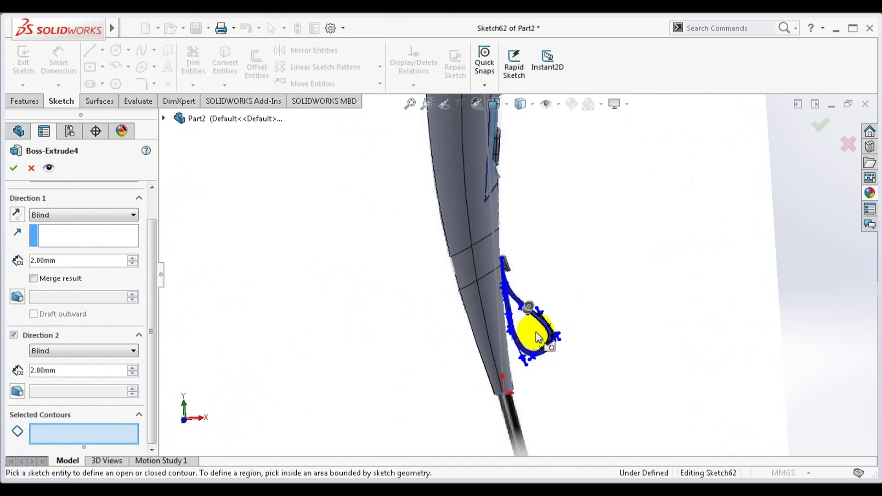
Step: Reselect the region inside the cord loop and accept the edited feature
{"action": "left_click", "coordinate": [819, 124]}
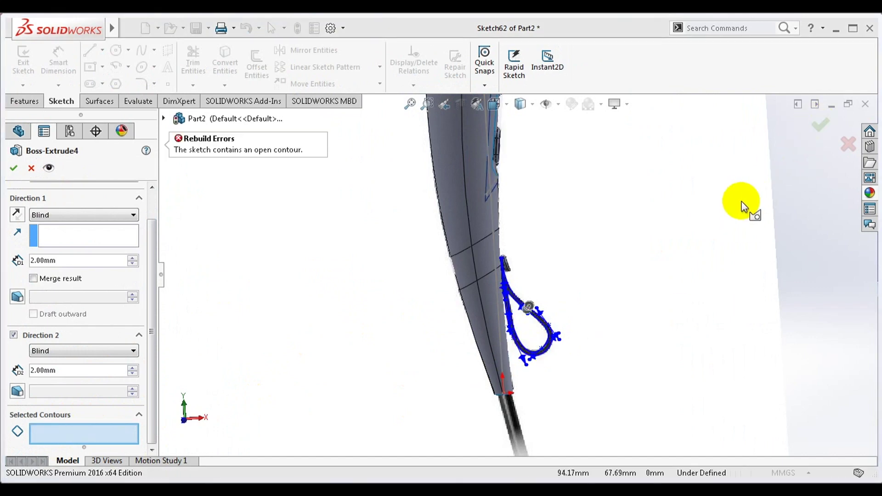
{"action": "scroll", "coordinate": [490, 296], "scroll_direction": "down", "scroll_amount": 3}
{"action": "scroll", "coordinate": [541, 312], "scroll_direction": "down", "scroll_amount": 3}
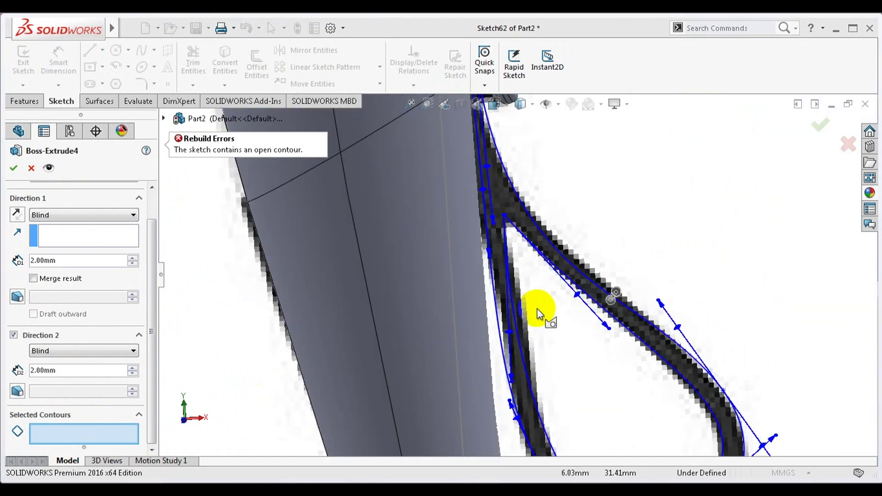
{"action": "left_click", "coordinate": [504, 315]}
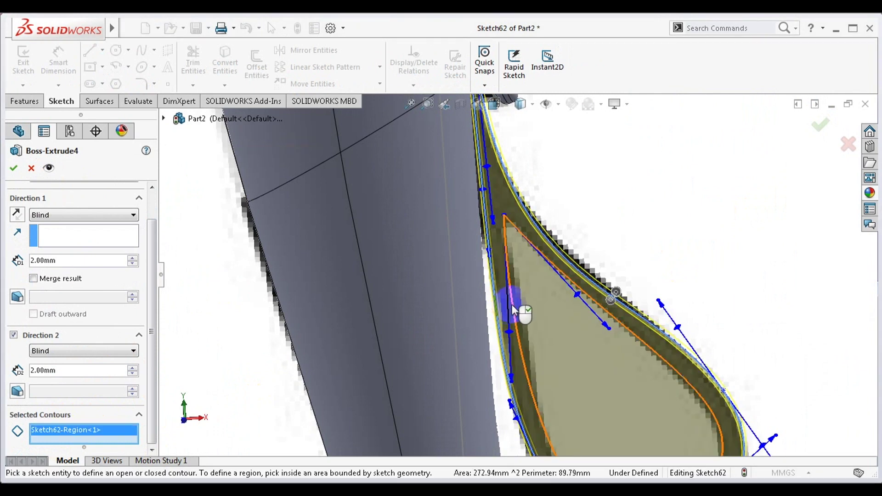
{"action": "right_click", "coordinate": [533, 287]}
{"action": "right_click", "coordinate": [526, 268]}
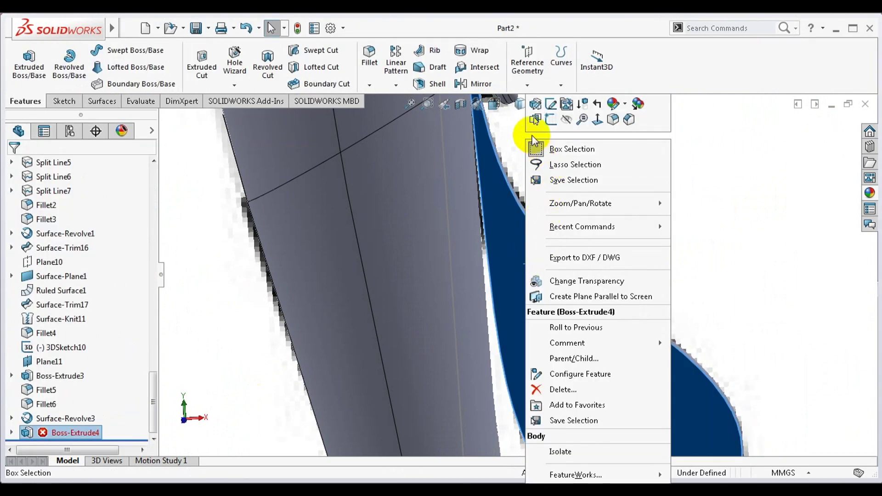
Step: Edit Sketch62, nudge the junction point to reconnect the curve ends, and exit the sketch
{"action": "left_click", "coordinate": [550, 116]}
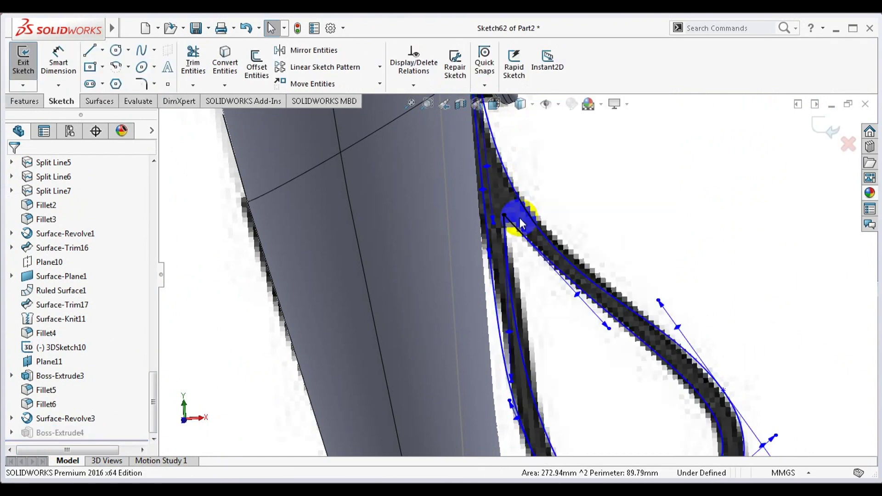
{"action": "scroll", "coordinate": [511, 203], "scroll_direction": "down", "scroll_amount": 3}
{"action": "scroll", "coordinate": [486, 244], "scroll_direction": "down", "scroll_amount": 3}
{"action": "left_click", "coordinate": [439, 272]}
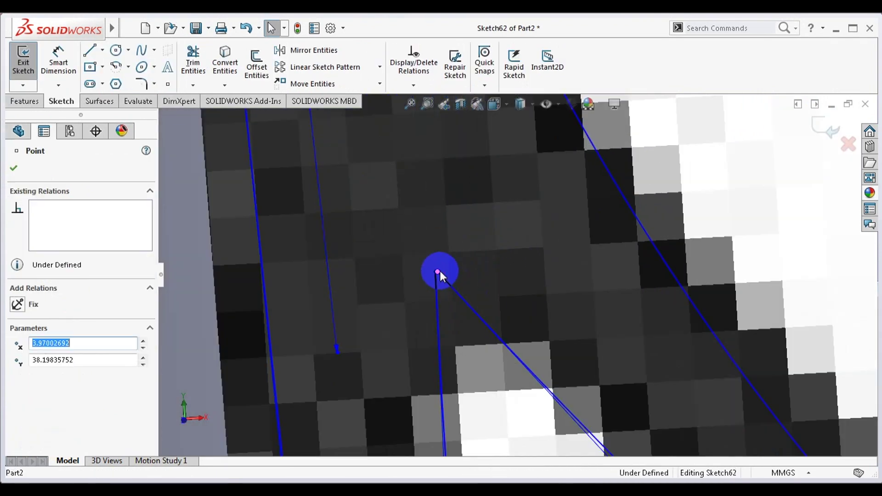
{"action": "mouse_move", "coordinate": [439, 272]}
{"action": "left_mouse_down"}
{"action": "mouse_move", "coordinate": [421, 295]}
{"action": "mouse_move", "coordinate": [462, 261]}
{"action": "mouse_move", "coordinate": [451, 267]}
{"action": "left_mouse_up"}
{"action": "key", "text": "l"}
{"action": "left_click", "coordinate": [451, 265]}
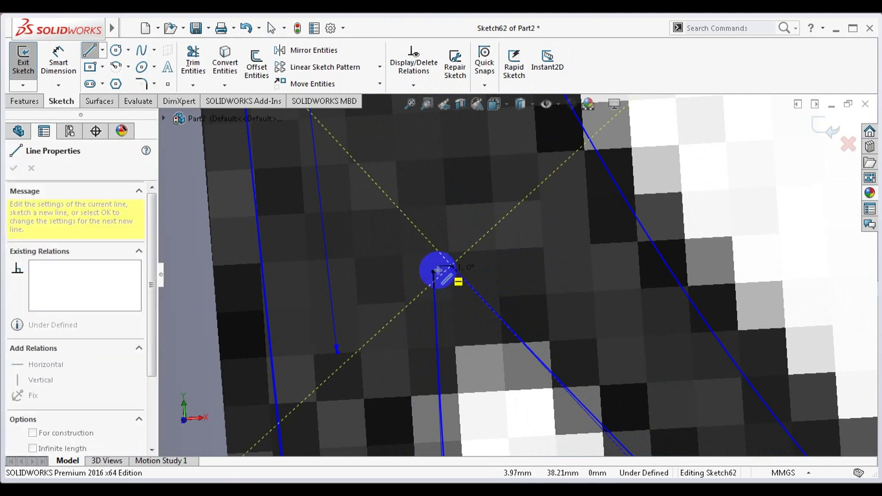
{"action": "scroll", "coordinate": [448, 264], "scroll_direction": "down", "scroll_amount": 5}
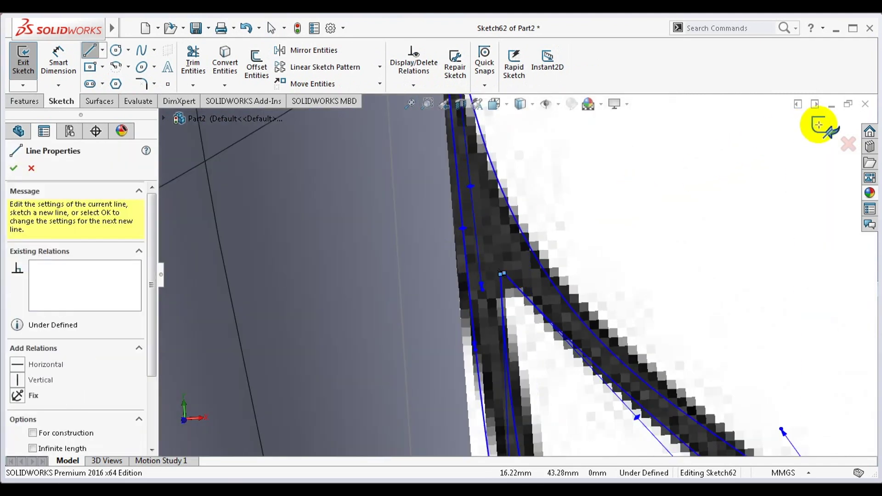
{"action": "left_click", "coordinate": [823, 126]}
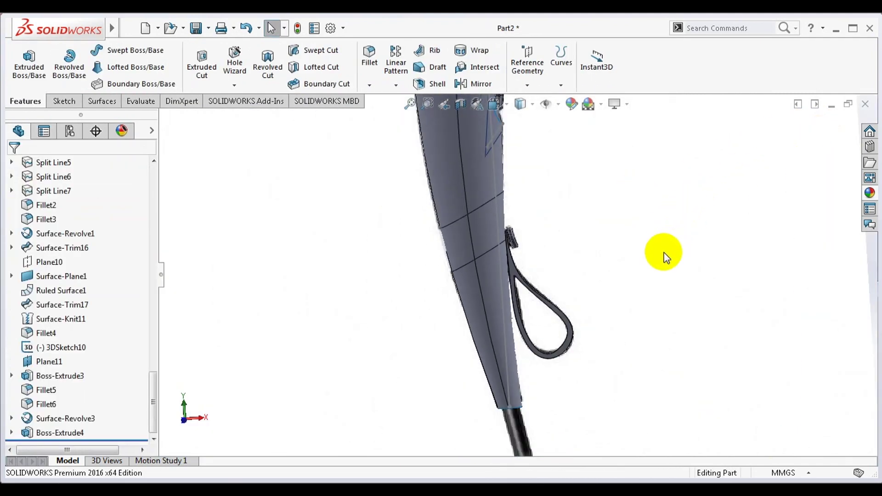
Step: Zoom to fit the hair dryer and hide Sketch1 via its right-click menu
{"action": "mouse_move", "coordinate": [662, 252]}
{"action": "middle_mouse_down"}
{"action": "mouse_move", "coordinate": [571, 302]}
{"action": "mouse_move", "coordinate": [654, 268]}
{"action": "mouse_move", "coordinate": [676, 240]}
{"action": "middle_mouse_up"}
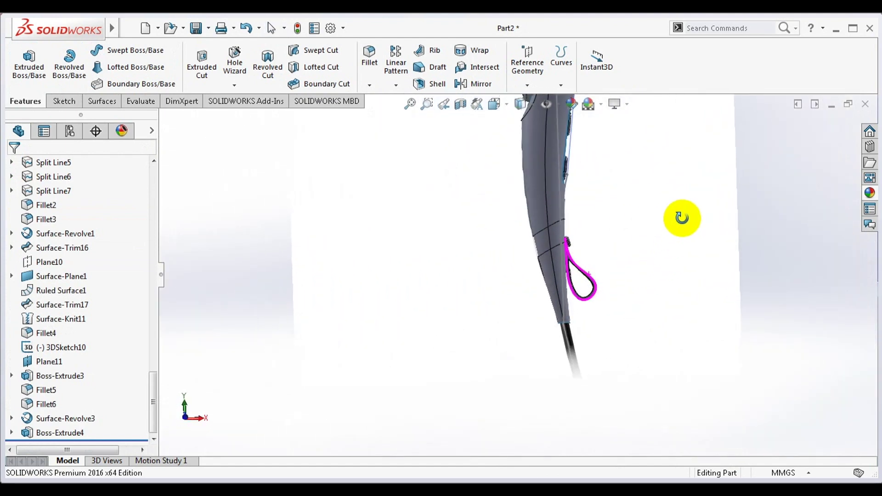
{"action": "key", "text": "Escape"}
{"action": "key", "text": "f"}
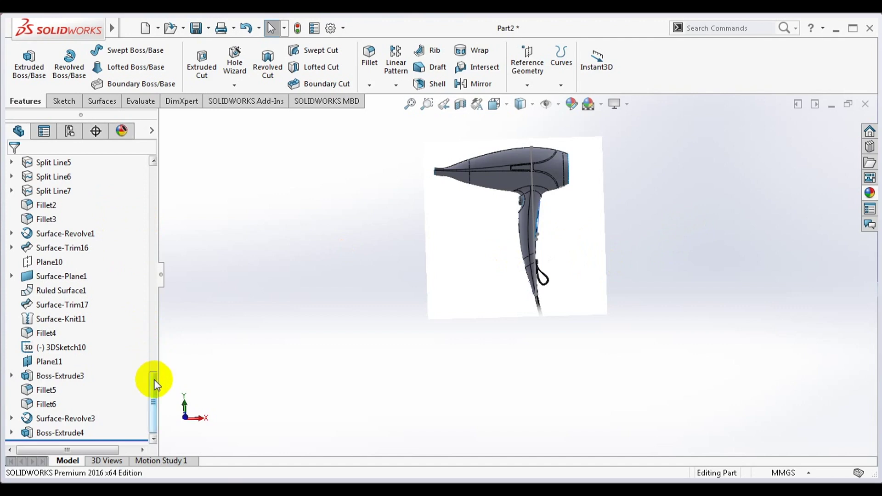
{"action": "left_click_drag", "start_coordinate": [155, 385], "coordinate": [153, 143]}
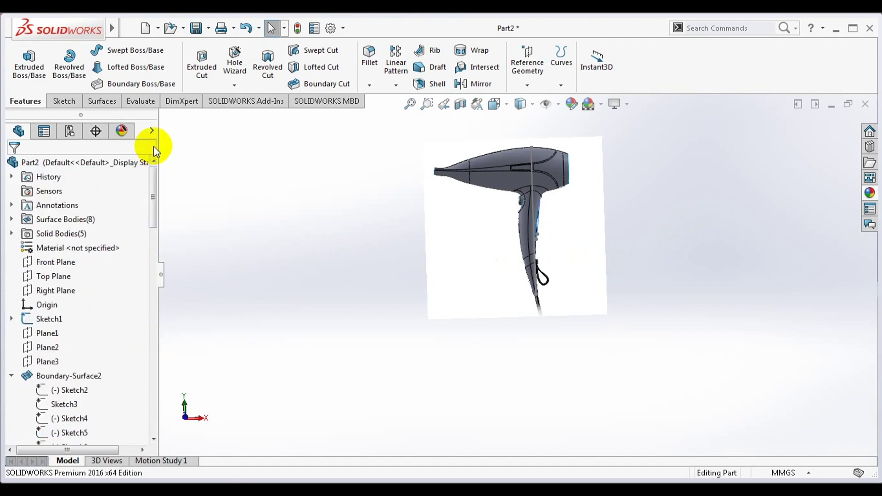
{"action": "right_click", "coordinate": [54, 321]}
{"action": "left_click", "coordinate": [67, 226]}
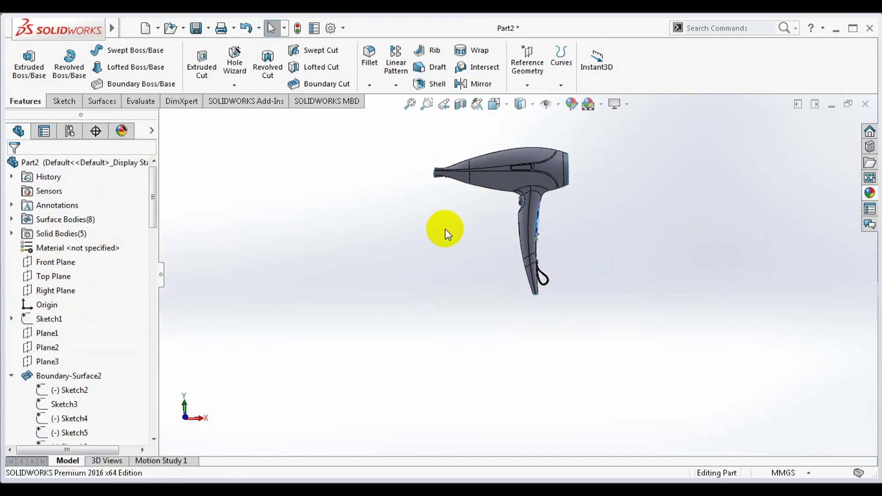
{"action": "scroll", "coordinate": [589, 239], "scroll_direction": "down", "scroll_amount": 3}
{"action": "mouse_move", "coordinate": [586, 251]}
{"action": "middle_mouse_down"}
{"action": "mouse_move", "coordinate": [571, 254]}
{"action": "mouse_move", "coordinate": [589, 176]}
{"action": "mouse_move", "coordinate": [565, 230]}
{"action": "middle_mouse_up"}
{"action": "scroll", "coordinate": [486, 335], "scroll_direction": "down", "scroll_amount": 5}
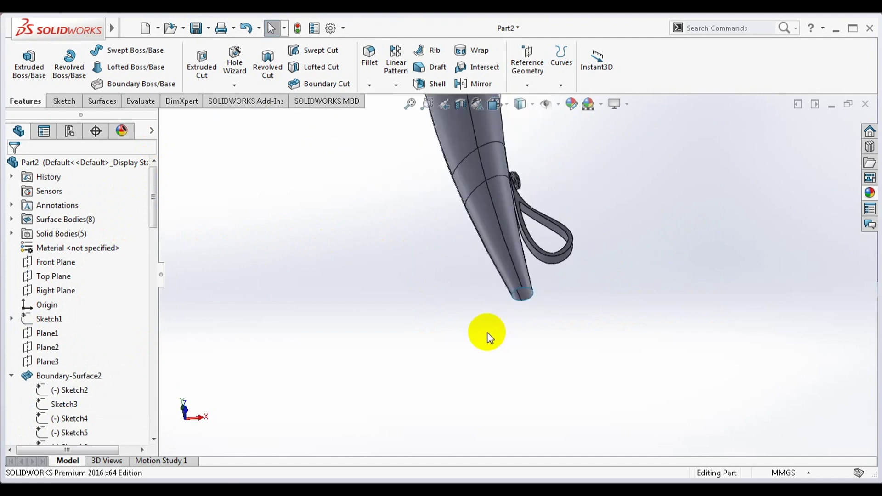
{"action": "scroll", "coordinate": [515, 298], "scroll_direction": "down", "scroll_amount": 2}
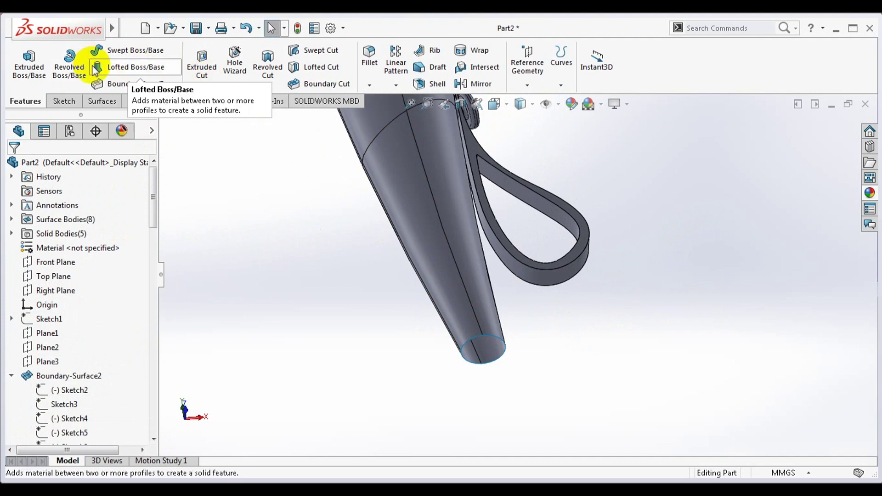
Step: Create a Planar Surface bounded by the four edges of the cord-end opening
{"action": "left_click", "coordinate": [100, 101]}
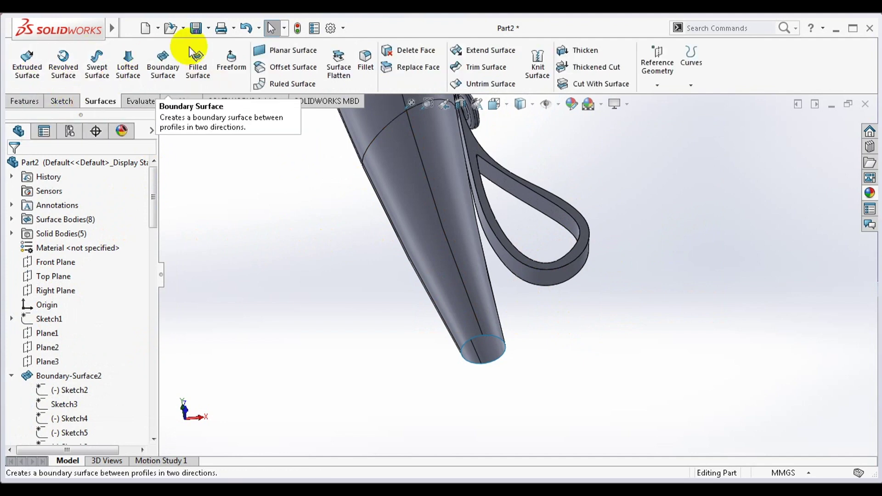
{"action": "left_click", "coordinate": [271, 51]}
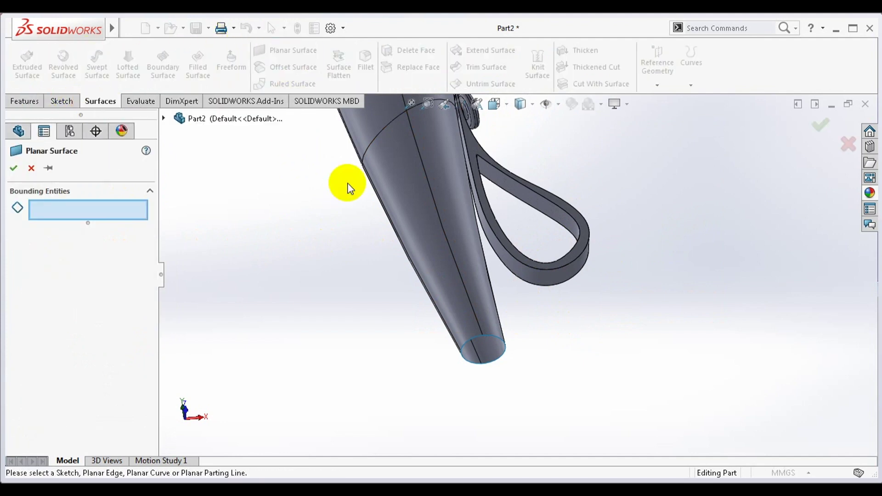
{"action": "left_click", "coordinate": [471, 340]}
{"action": "left_click", "coordinate": [499, 342]}
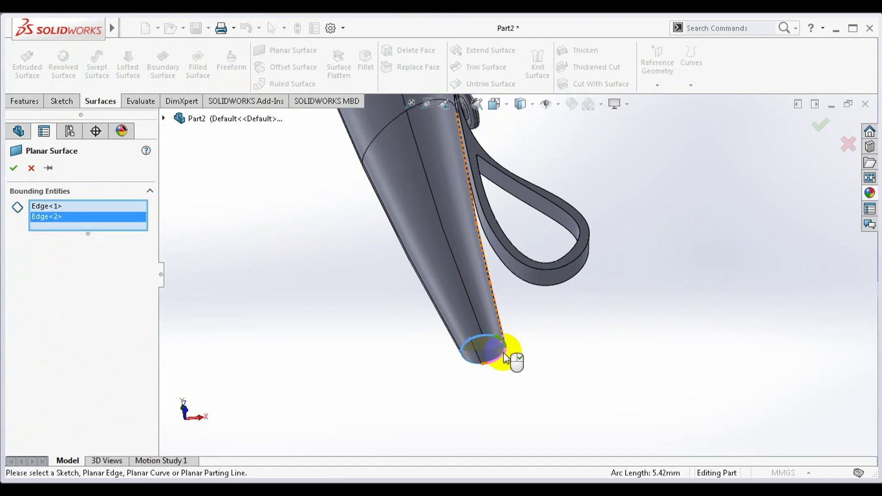
{"action": "left_click", "coordinate": [493, 361]}
{"action": "left_click", "coordinate": [478, 366]}
{"action": "key", "text": "Return"}
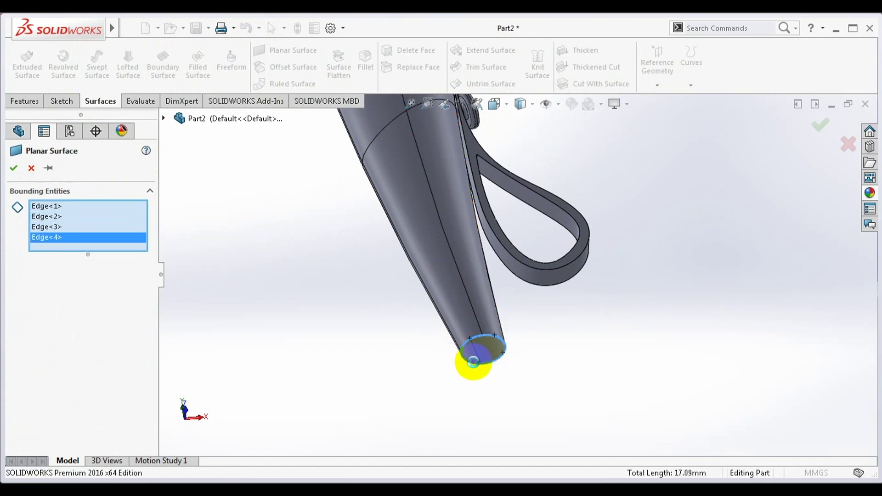
Step: Orbit and zoom around the handle to inspect the capped cord end
{"action": "mouse_move", "coordinate": [551, 296]}
{"action": "middle_mouse_down"}
{"action": "mouse_move", "coordinate": [558, 291]}
{"action": "mouse_move", "coordinate": [546, 384]}
{"action": "middle_mouse_up"}
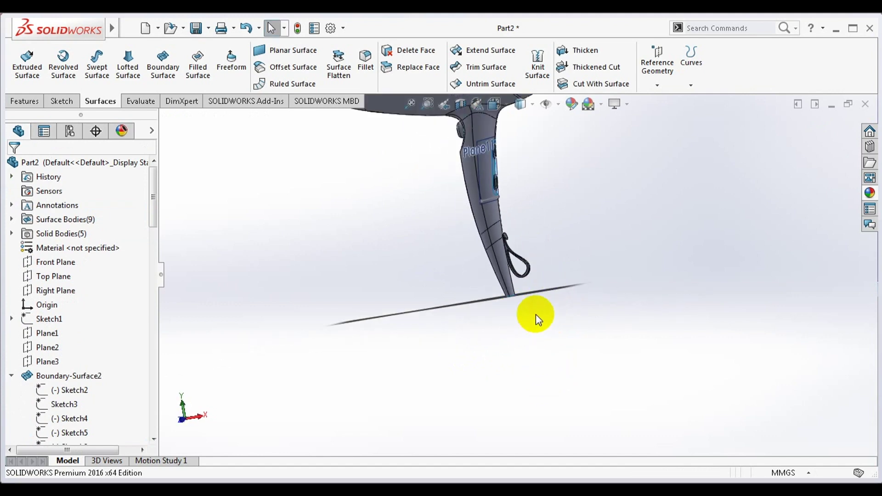
{"action": "scroll", "coordinate": [549, 244], "scroll_direction": "up", "scroll_amount": 5}
{"action": "mouse_move", "coordinate": [507, 261]}
{"action": "middle_mouse_down"}
{"action": "mouse_move", "coordinate": [542, 271]}
{"action": "mouse_move", "coordinate": [568, 255]}
{"action": "middle_mouse_up"}
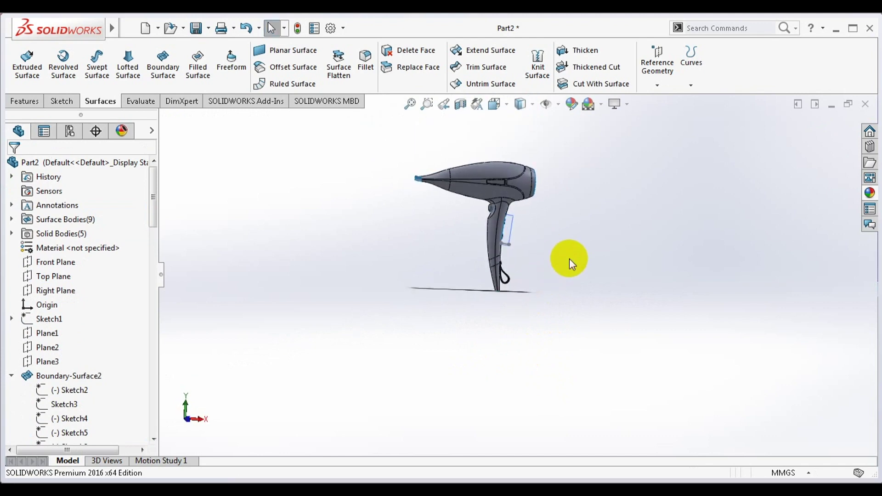
{"action": "scroll", "coordinate": [501, 248], "scroll_direction": "down", "scroll_amount": 3}
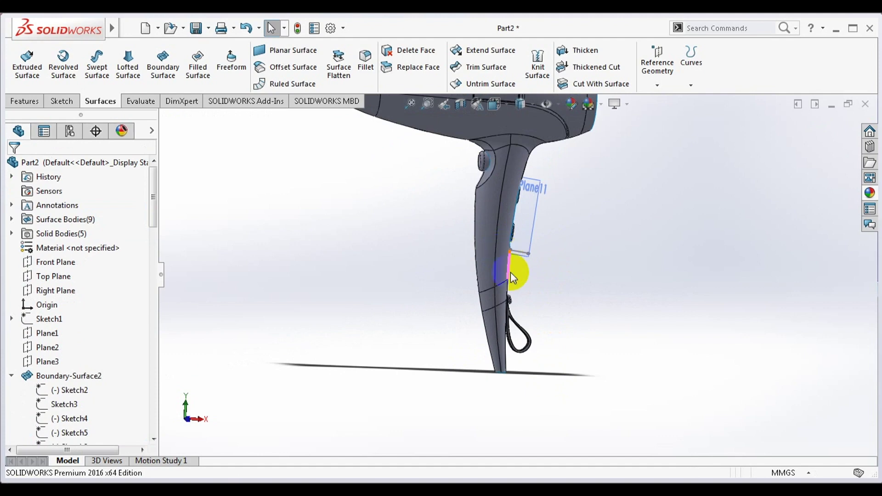